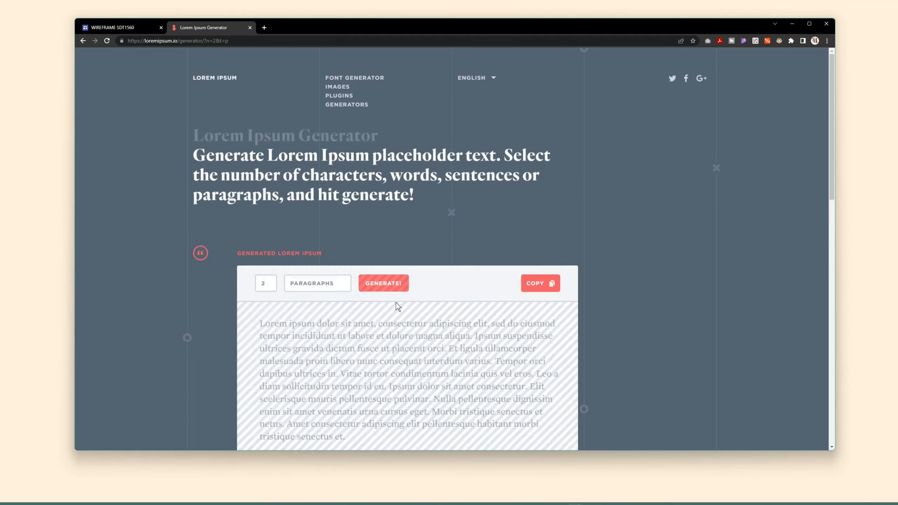
Copy the two generated lorem ipsum paragraphs into a text box in the WIREFRAME SDT1560 site and narrow it to about half the page width
{"action": "scroll", "coordinate": [396, 305], "scroll_direction": "down", "scroll_amount": 3}
{"action": "scroll", "coordinate": [354, 212], "scroll_direction": "up", "scroll_amount": 1}
{"action": "left_click", "coordinate": [124, 27]}
{"action": "left_click", "coordinate": [220, 218]}
{"action": "right_click", "coordinate": [231, 217]}
{"action": "left_click", "coordinate": [249, 287]}
{"action": "left_click_drag", "start_coordinate": [627, 278], "coordinate": [401, 278]}
{"action": "scroll", "coordinate": [354, 242], "scroll_direction": "down", "scroll_amount": 3}
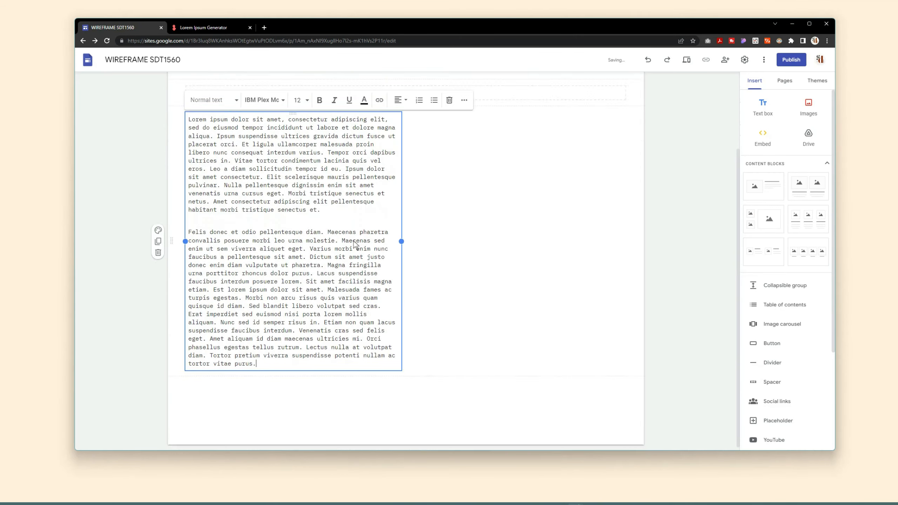
Delete the second lorem ipsum paragraph and put the first sentence of the remaining one on its own line
{"action": "key", "text": "BackSpace"}
{"action": "left_click_drag", "start_coordinate": [257, 364], "coordinate": [190, 218]}
{"action": "left_click", "coordinate": [219, 235]}
{"action": "key", "text": "Return"}
Apply the Subheading style to the first sentence and narrow the text box further
{"action": "left_click", "coordinate": [215, 199]}
{"action": "left_click", "coordinate": [217, 254]}
{"action": "left_click", "coordinate": [217, 271]}
{"action": "left_click_drag", "start_coordinate": [403, 268], "coordinate": [362, 268]}
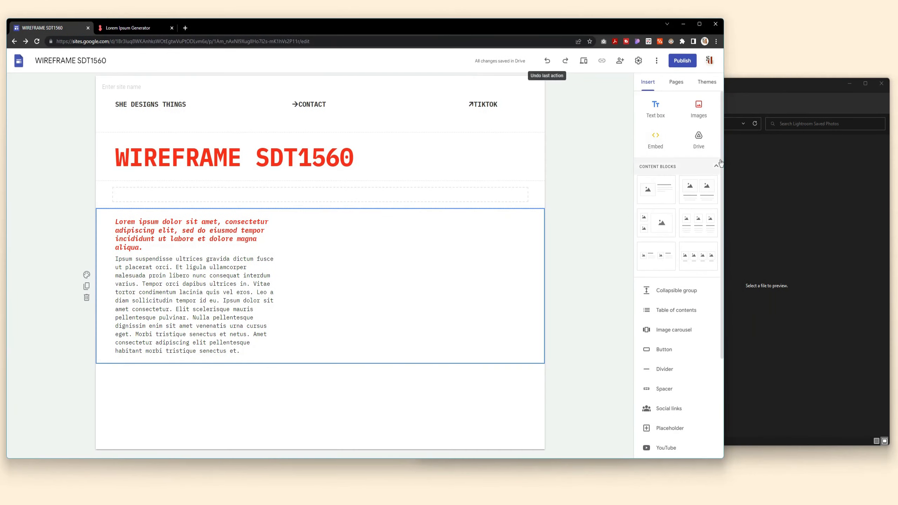
Arrange the site editor and the Lightroom Saved Photos folder side by side, and shrink the folder's preview area to make room for the thumbnails
{"action": "left_click_drag", "start_coordinate": [722, 163], "coordinate": [518, 149]}
{"action": "left_click", "coordinate": [530, 150]}
{"action": "left_click_drag", "start_coordinate": [419, 184], "coordinate": [484, 185]}
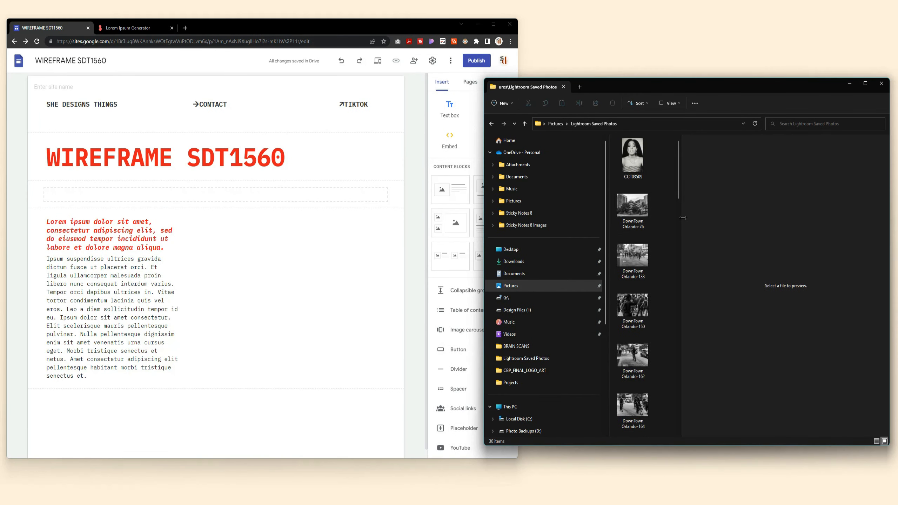
{"action": "left_click_drag", "start_coordinate": [681, 216], "coordinate": [792, 216]}
Add the photo DownTown Orlando-351 beside the text, and place DSC00447 and DSC00534 in a row below
{"action": "scroll", "coordinate": [635, 308], "scroll_direction": "down", "scroll_amount": 3}
{"action": "left_click_drag", "start_coordinate": [633, 318], "coordinate": [261, 315]}
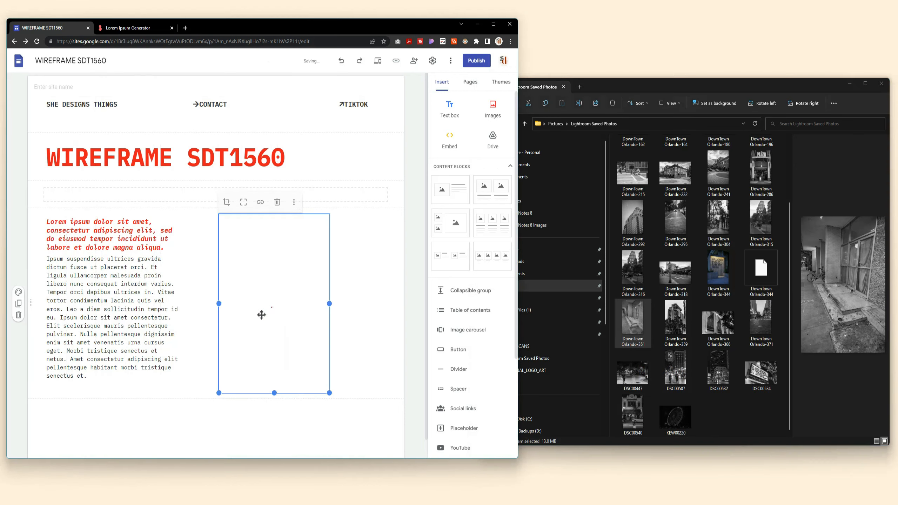
{"action": "left_click_drag", "start_coordinate": [632, 370], "coordinate": [157, 435]}
{"action": "left_click_drag", "start_coordinate": [760, 372], "coordinate": [245, 350]}
Add a row of three photos beneath: the street pedestrians, the building facade and the cyclists at the crosswalk
{"action": "left_click_drag", "start_coordinate": [717, 221], "coordinate": [159, 422]}
{"action": "scroll", "coordinate": [717, 261], "scroll_direction": "up", "scroll_amount": 3}
{"action": "left_click_drag", "start_coordinate": [632, 261], "coordinate": [216, 301]}
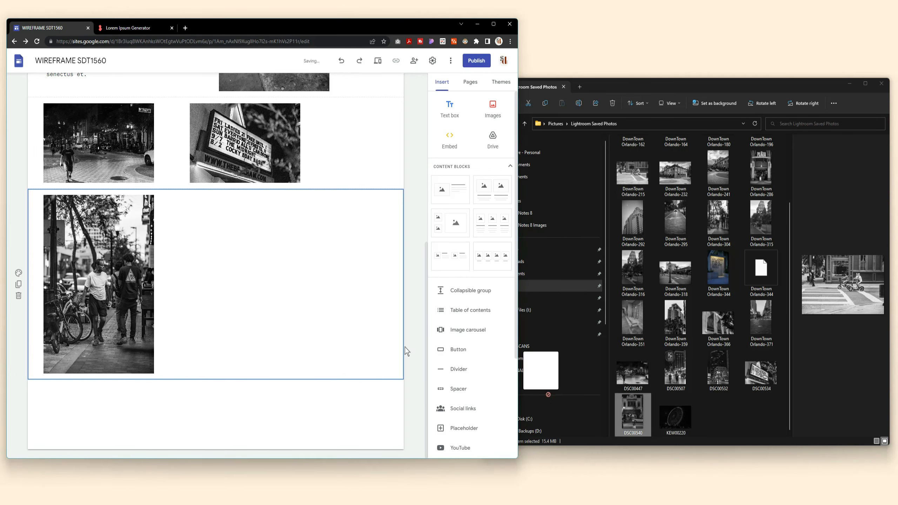
{"action": "left_click", "coordinate": [689, 266]}
{"action": "left_click_drag", "start_coordinate": [691, 267], "coordinate": [314, 260]}
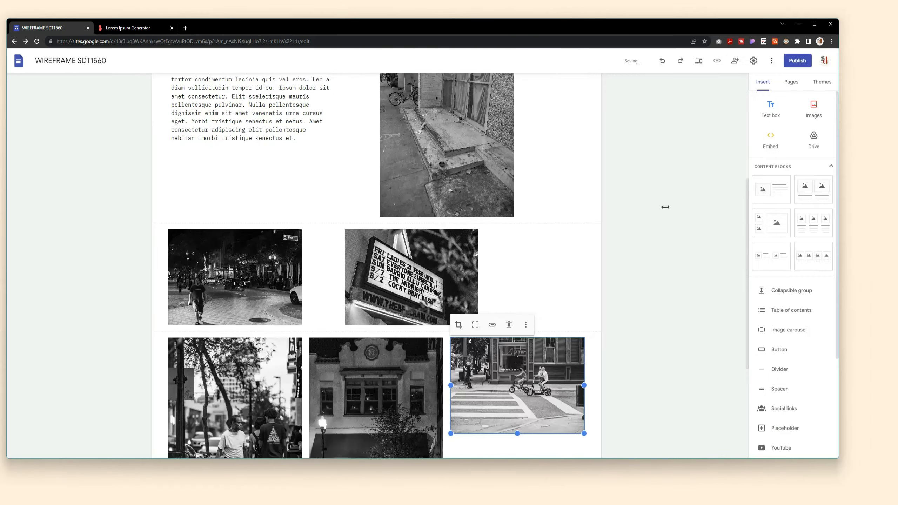
Search Google Images for "newspaper" in a new tab
{"action": "scroll", "coordinate": [500, 253], "scroll_direction": "up", "scroll_amount": 4}
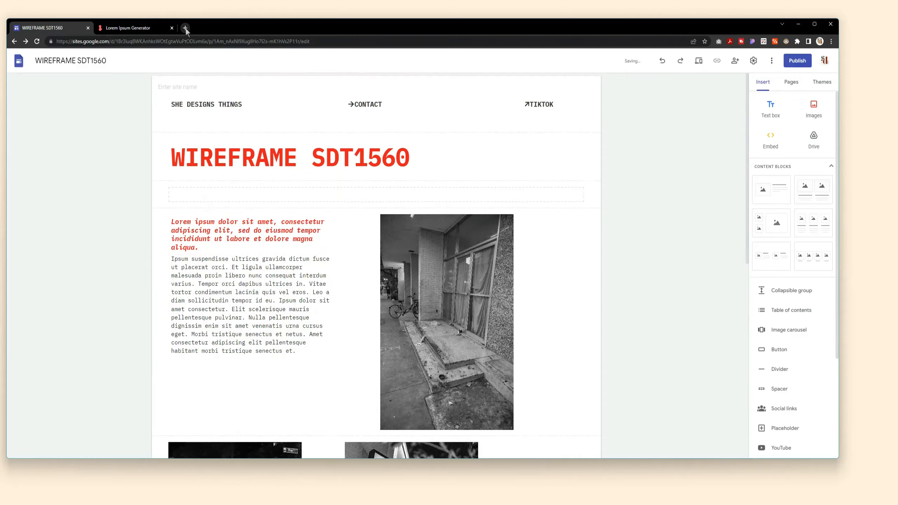
{"action": "left_click", "coordinate": [184, 28]}
{"action": "type", "text": "newspaper"}
{"action": "key", "text": "Return"}
{"action": "left_click", "coordinate": [100, 88]}
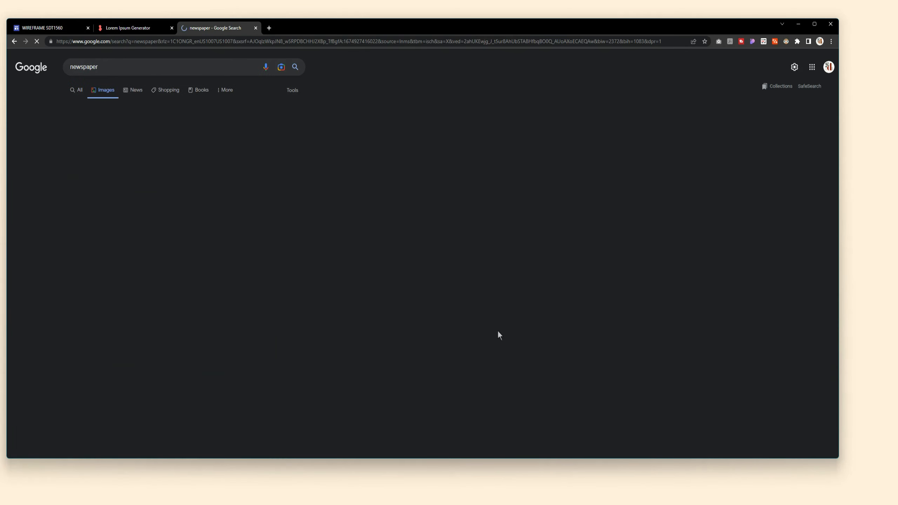
Examine the newspaper image results for page layout ideas
{"action": "scroll", "coordinate": [354, 158], "scroll_direction": "down", "scroll_amount": 10}
{"action": "scroll", "coordinate": [317, 147], "scroll_direction": "down", "scroll_amount": 5}
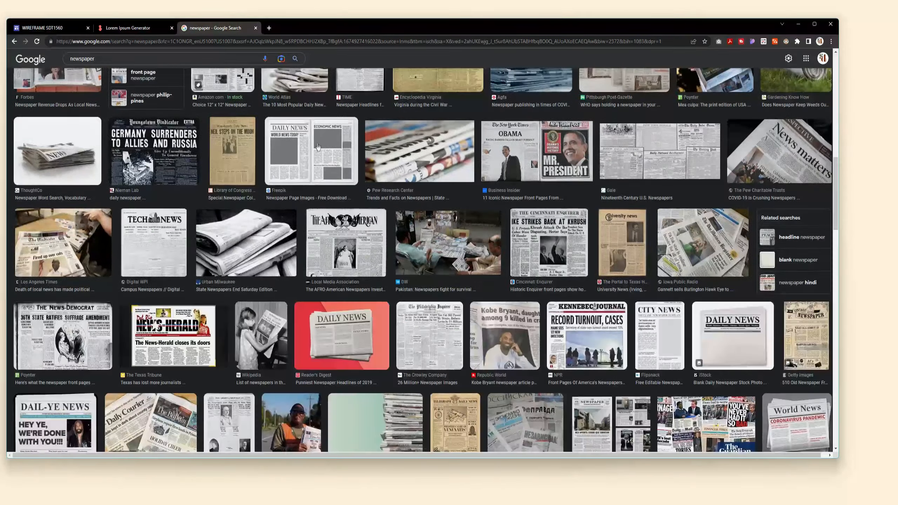
{"action": "scroll", "coordinate": [314, 175], "scroll_direction": "down", "scroll_amount": 20}
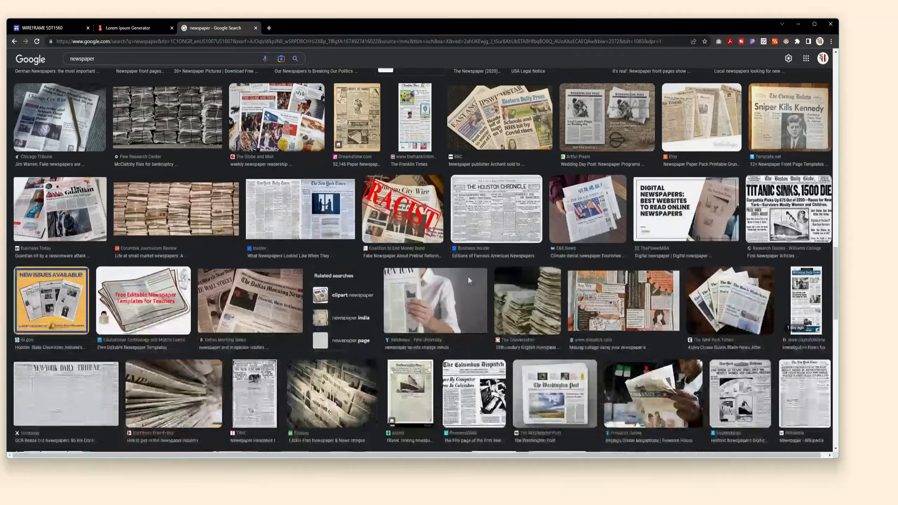
{"action": "scroll", "coordinate": [309, 276], "scroll_direction": "up", "scroll_amount": 7}
{"action": "scroll", "coordinate": [353, 280], "scroll_direction": "down", "scroll_amount": 18}
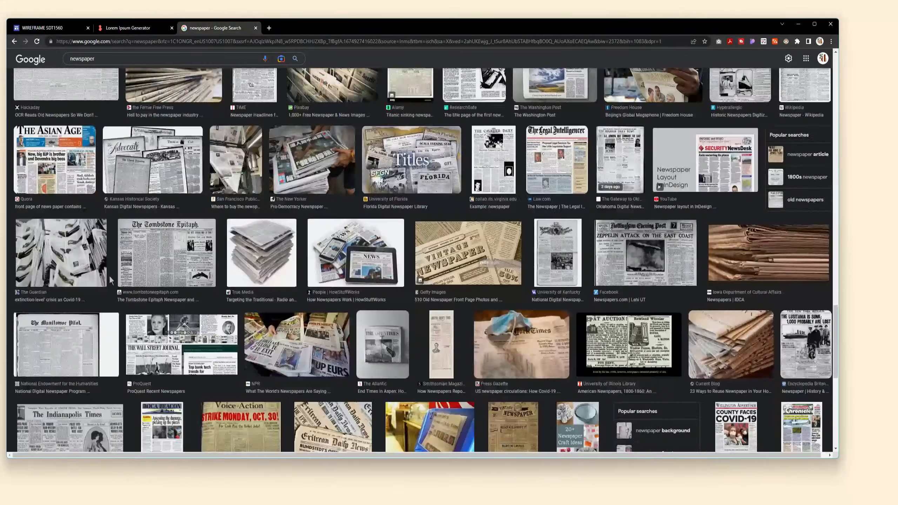
{"action": "scroll", "coordinate": [461, 286], "scroll_direction": "down", "scroll_amount": 12}
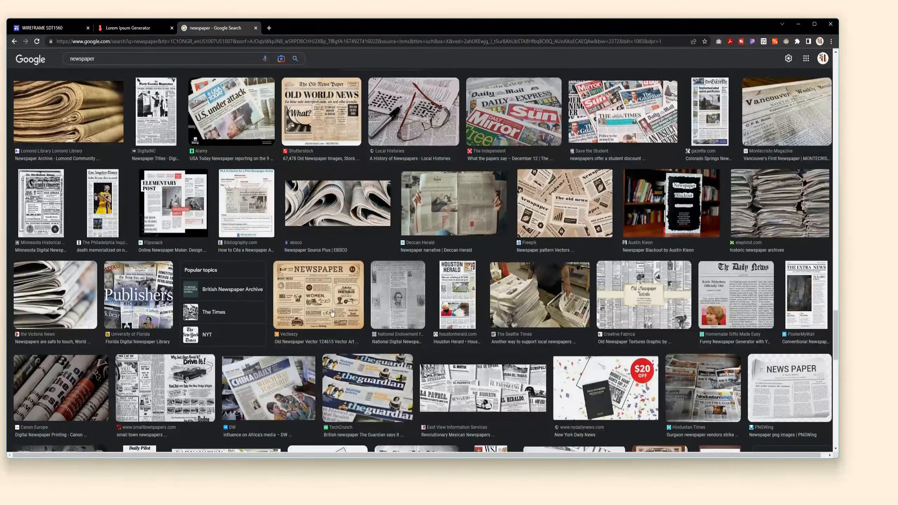
{"action": "scroll", "coordinate": [332, 311], "scroll_direction": "down", "scroll_amount": 18}
{"action": "scroll", "coordinate": [356, 293], "scroll_direction": "up", "scroll_amount": 3}
{"action": "scroll", "coordinate": [356, 293], "scroll_direction": "up", "scroll_amount": 20}
Refine the image search to "newspaper WEB DESIGNS" and examine the website layouts
{"action": "left_click", "coordinate": [159, 69]}
{"action": "type", "text": "WEB DESIGNS"}
{"action": "key", "text": "Return"}
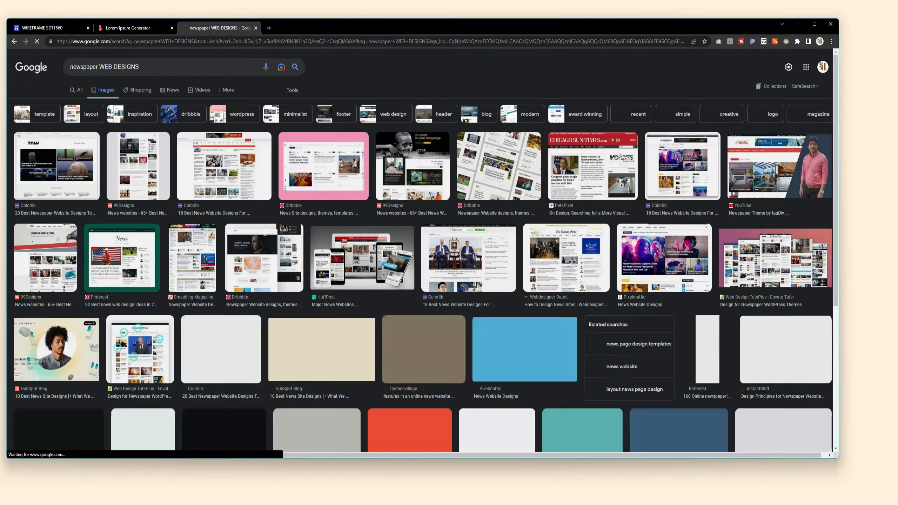
{"action": "scroll", "coordinate": [667, 178], "scroll_direction": "down", "scroll_amount": 8}
{"action": "scroll", "coordinate": [667, 178], "scroll_direction": "up", "scroll_amount": 6}
{"action": "left_click", "coordinate": [779, 283]}
{"action": "scroll", "coordinate": [750, 157], "scroll_direction": "down", "scroll_amount": 5}
{"action": "scroll", "coordinate": [750, 157], "scroll_direction": "up", "scroll_amount": 3}
Return to the WIREFRAME SDT1560 site, paste more lorem ipsum paragraphs below the body text, and move the doorway photo to the text's left
{"action": "left_click", "coordinate": [57, 27]}
{"action": "left_click", "coordinate": [542, 188]}
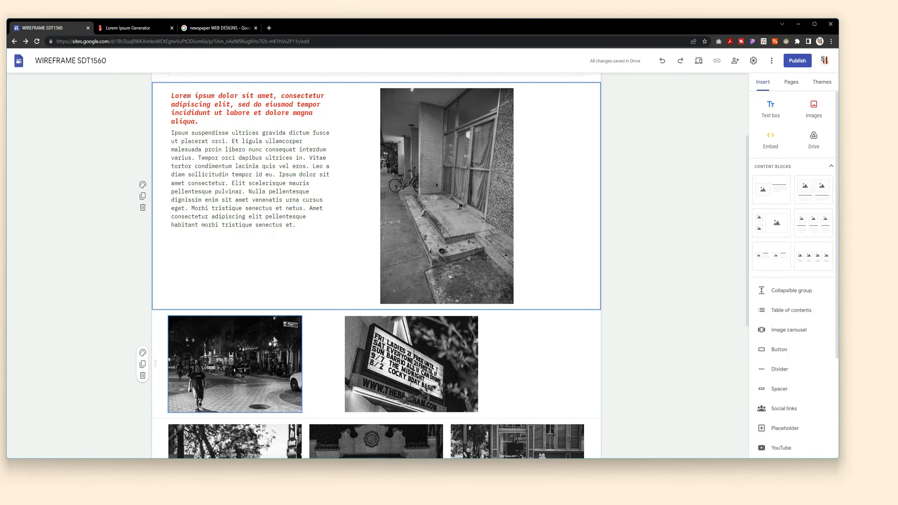
{"action": "right_click", "coordinate": [237, 241]}
{"action": "left_click", "coordinate": [262, 297]}
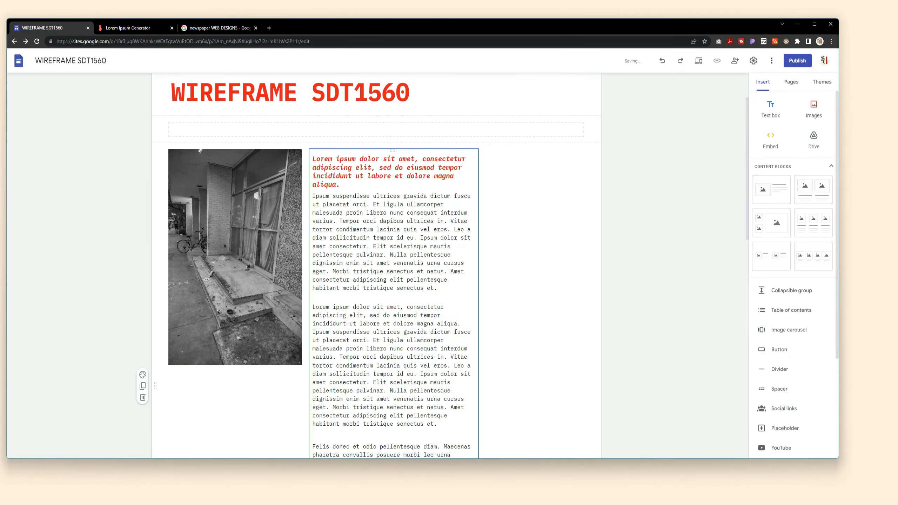
Add a text box above the doorway photo reading STORY TITLE in the Heading style
{"action": "double_click", "coordinate": [239, 376]}
{"action": "left_click", "coordinate": [239, 376]}
{"action": "left_click_drag", "start_coordinate": [240, 368], "coordinate": [276, 152]}
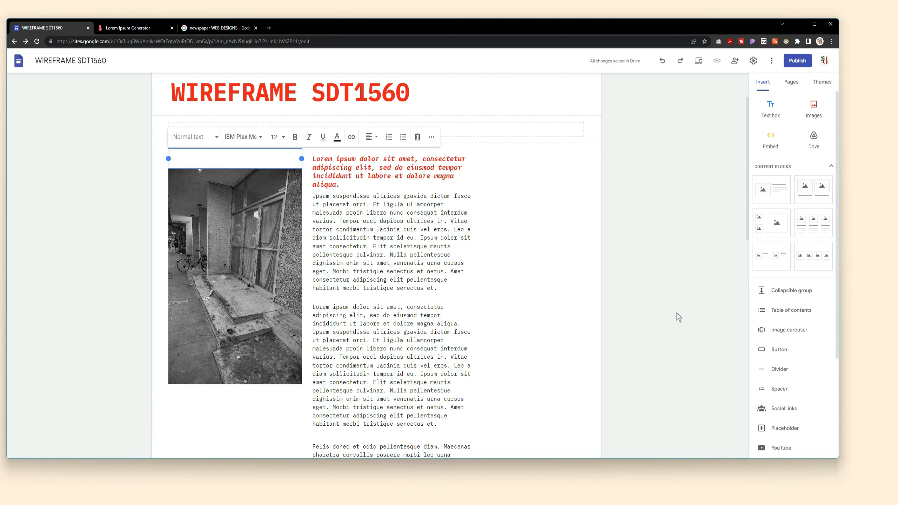
{"action": "left_click", "coordinate": [195, 136]}
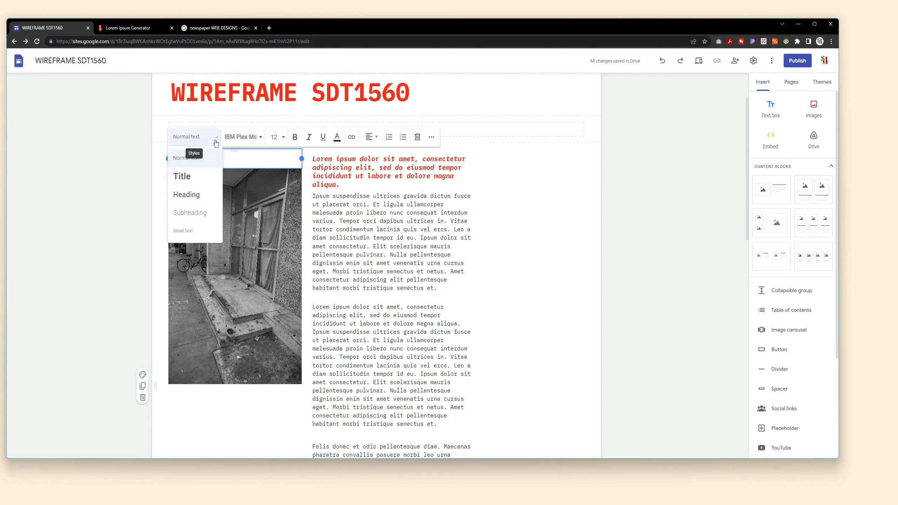
{"action": "left_click", "coordinate": [187, 194]}
Set the site theme's Heading text style to size 30
{"action": "left_click", "coordinate": [821, 82]}
{"action": "left_click", "coordinate": [783, 211]}
{"action": "left_click", "coordinate": [792, 232]}
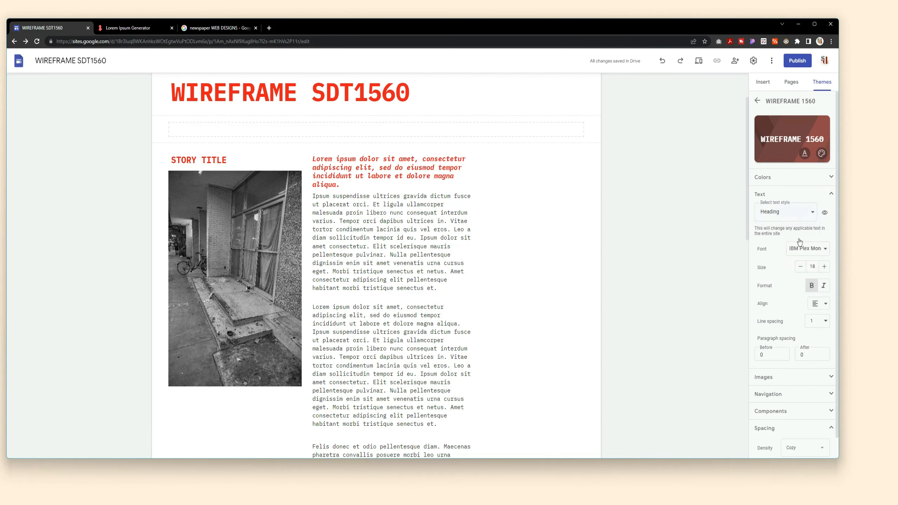
{"action": "left_click", "coordinate": [814, 429]}
{"action": "scroll", "coordinate": [519, 248], "scroll_direction": "up", "scroll_amount": 2}
{"action": "scroll", "coordinate": [518, 247], "scroll_direction": "down", "scroll_amount": 2}
{"action": "left_click", "coordinate": [212, 160]}
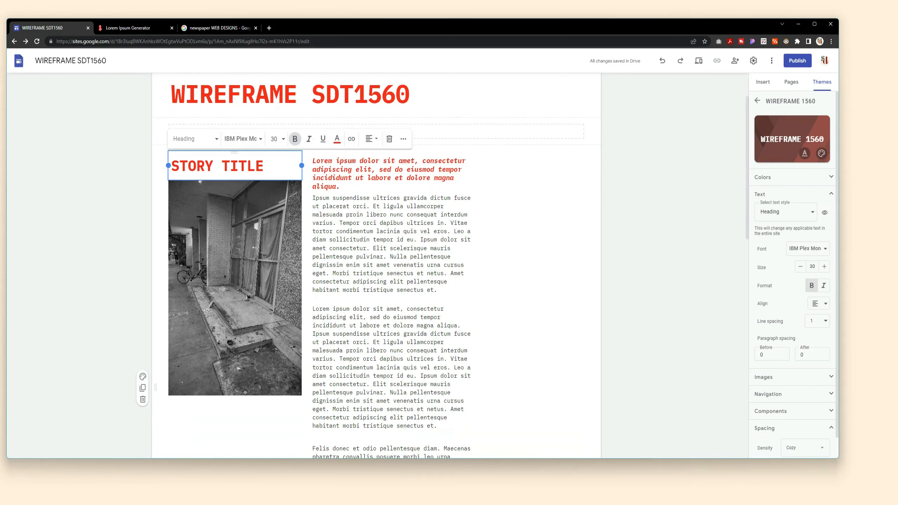
Change the theme's Heading color for Style 1 to dark gray
{"action": "left_click", "coordinate": [787, 176]}
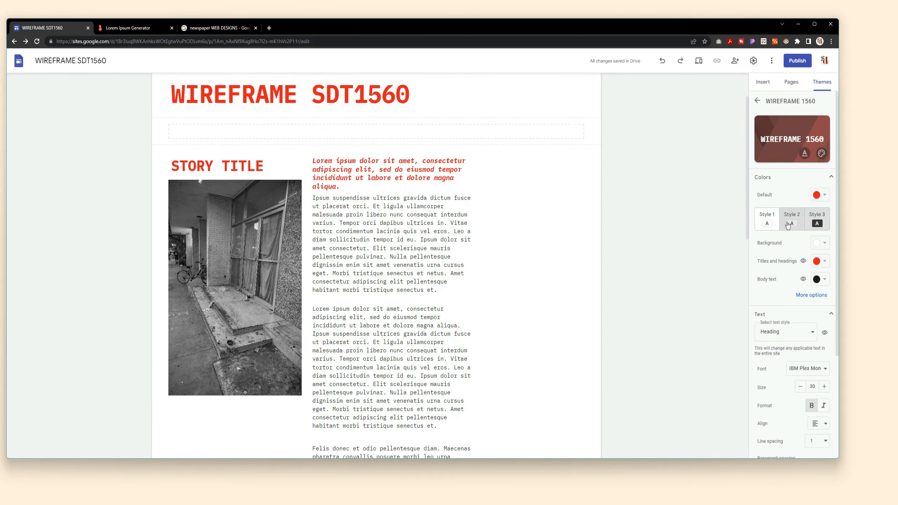
{"action": "left_click", "coordinate": [768, 224]}
{"action": "left_click", "coordinate": [821, 295]}
{"action": "left_click", "coordinate": [823, 293]}
{"action": "left_click", "coordinate": [749, 318]}
Move the article text column to the right edge of the section and enlarge the doorway photo to fill the freed width
{"action": "scroll", "coordinate": [300, 226], "scroll_direction": "up", "scroll_amount": 2}
{"action": "scroll", "coordinate": [395, 92], "scroll_direction": "down", "scroll_amount": 3}
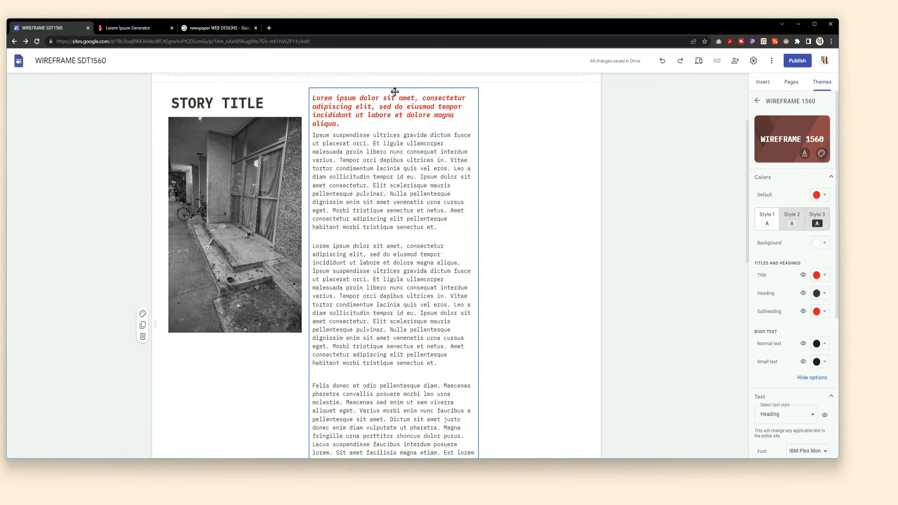
{"action": "left_click_drag", "start_coordinate": [394, 91], "coordinate": [500, 91]}
{"action": "scroll", "coordinate": [500, 141], "scroll_direction": "down", "scroll_amount": 2}
{"action": "scroll", "coordinate": [283, 198], "scroll_direction": "up", "scroll_amount": 1}
{"action": "left_click", "coordinate": [283, 198]}
{"action": "left_click_drag", "start_coordinate": [302, 269], "coordinate": [408, 300]}
{"action": "scroll", "coordinate": [407, 300], "scroll_direction": "up", "scroll_amount": 1}
{"action": "scroll", "coordinate": [330, 226], "scroll_direction": "down", "scroll_amount": 3}
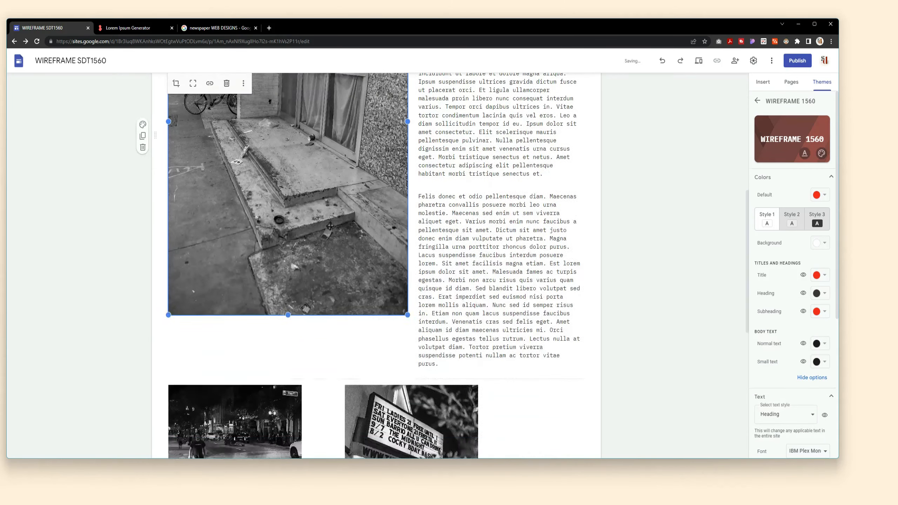
Add a spacer above the article text column, as tall as the STORY TITLE box
{"action": "scroll", "coordinate": [330, 226], "scroll_direction": "up", "scroll_amount": 7}
{"action": "scroll", "coordinate": [459, 186], "scroll_direction": "down", "scroll_amount": 2}
{"action": "left_click", "coordinate": [424, 118]}
{"action": "left_click_drag", "start_coordinate": [499, 126], "coordinate": [499, 140]}
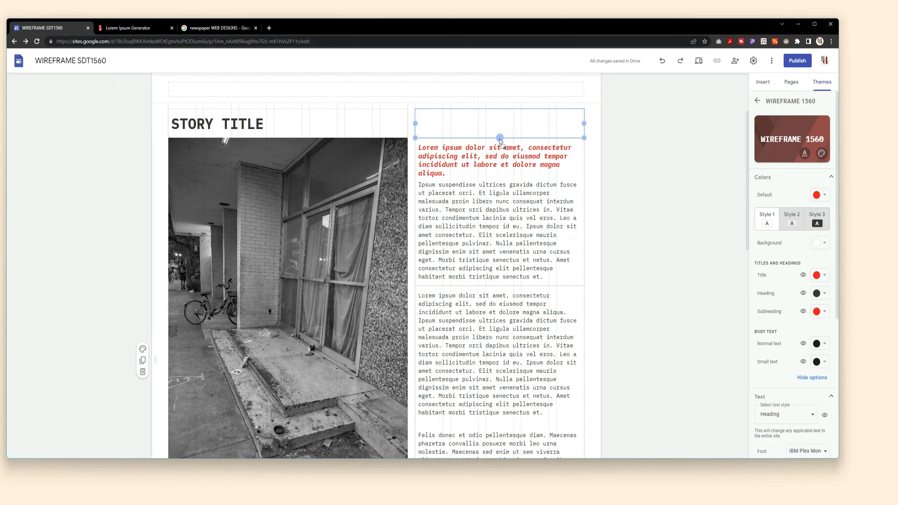
Delete the end of the article's last paragraph, from "Morbi non arcu risus" through "tortor vitae purus."
{"action": "scroll", "coordinate": [499, 139], "scroll_direction": "down", "scroll_amount": 5}
{"action": "left_click_drag", "start_coordinate": [438, 349], "coordinate": [446, 268]}
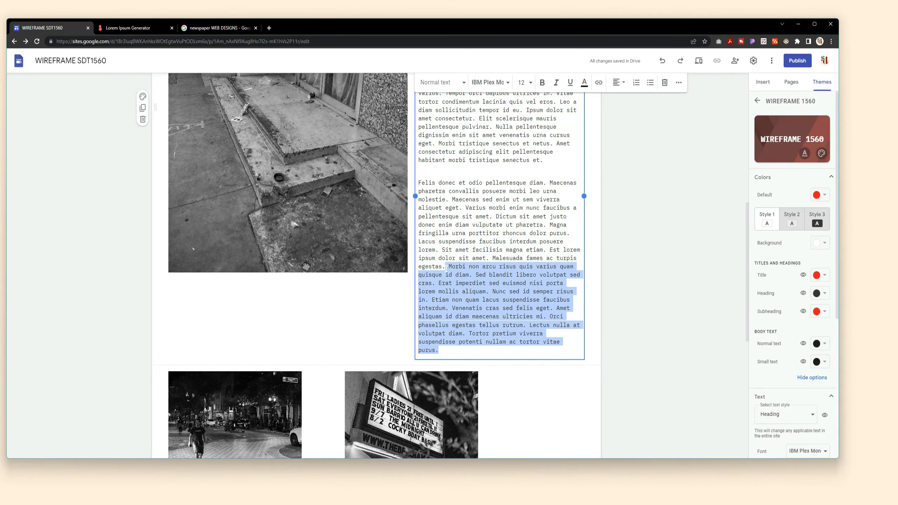
{"action": "key", "text": "BackSpace"}
Preview the page in the phone layout and review it down its length
{"action": "scroll", "coordinate": [375, 266], "scroll_direction": "up", "scroll_amount": 7}
{"action": "left_click", "coordinate": [698, 60]}
{"action": "scroll", "coordinate": [420, 159], "scroll_direction": "down", "scroll_amount": 10}
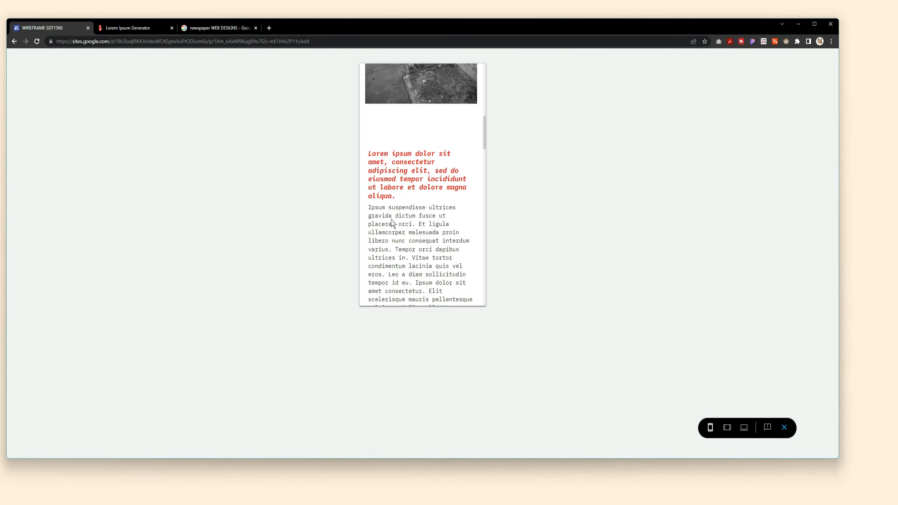
{"action": "scroll", "coordinate": [391, 219], "scroll_direction": "down", "scroll_amount": 8}
{"action": "key", "text": "Escape"}
{"action": "scroll", "coordinate": [453, 290], "scroll_direction": "down", "scroll_amount": 7}
{"action": "scroll", "coordinate": [453, 291], "scroll_direction": "up", "scroll_amount": 7}
Add a Normal text line below STORY TITLE with the labels "WRITTEN BY:" and "PUBLISHED:"
{"action": "left_click", "coordinate": [264, 229]}
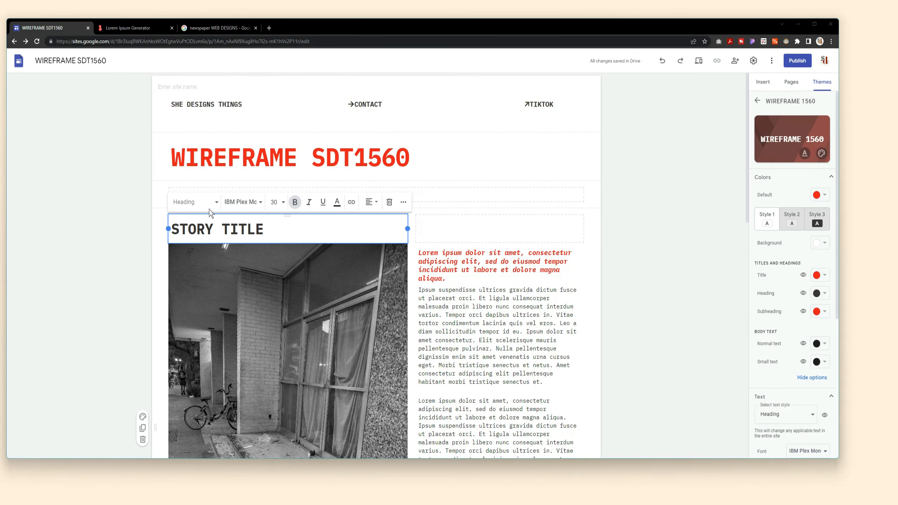
{"action": "key", "text": "Return"}
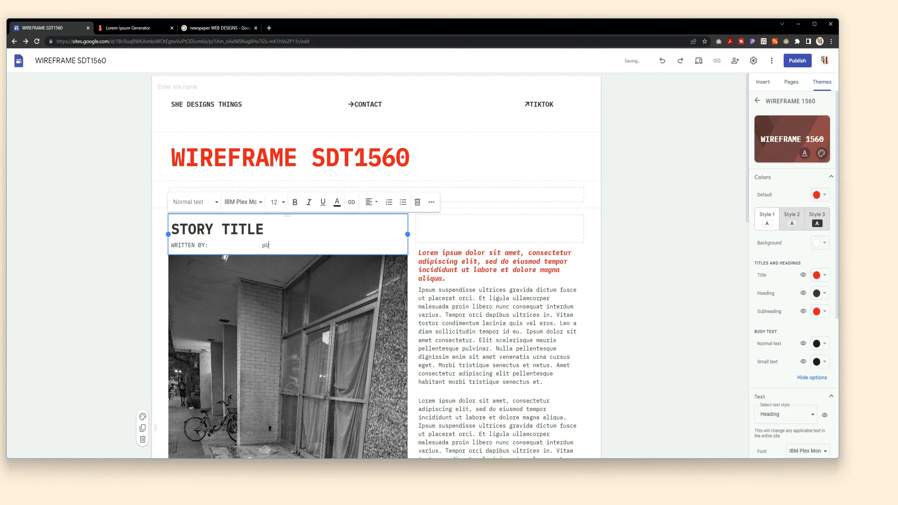
{"action": "scroll", "coordinate": [378, 219], "scroll_direction": "down", "scroll_amount": 4}
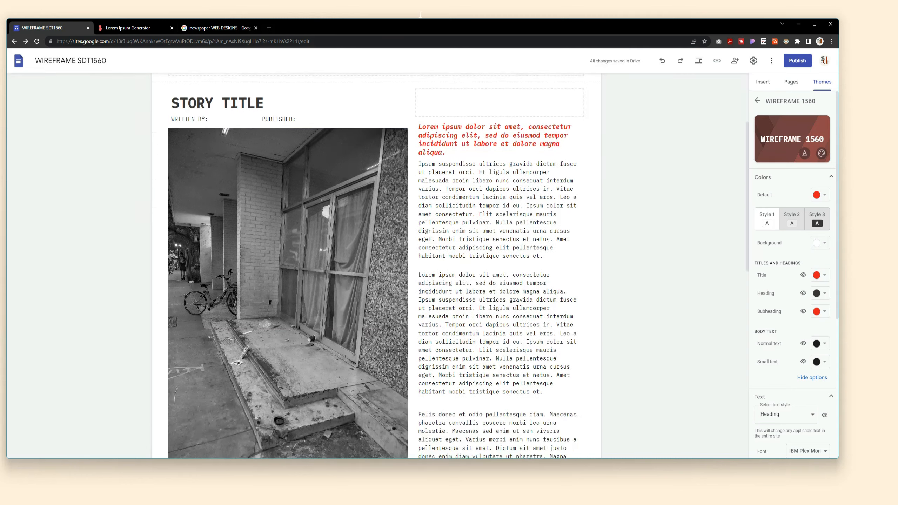
Review the article section and preview the page
{"action": "scroll", "coordinate": [677, 193], "scroll_direction": "down", "scroll_amount": 2}
{"action": "scroll", "coordinate": [677, 193], "scroll_direction": "up", "scroll_amount": 5}
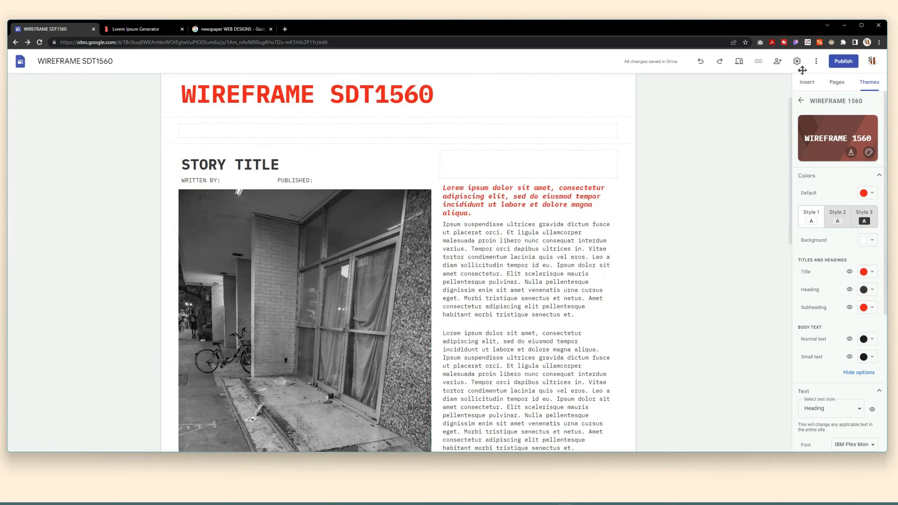
{"action": "left_click", "coordinate": [738, 61]}
{"action": "left_click", "coordinate": [829, 421]}
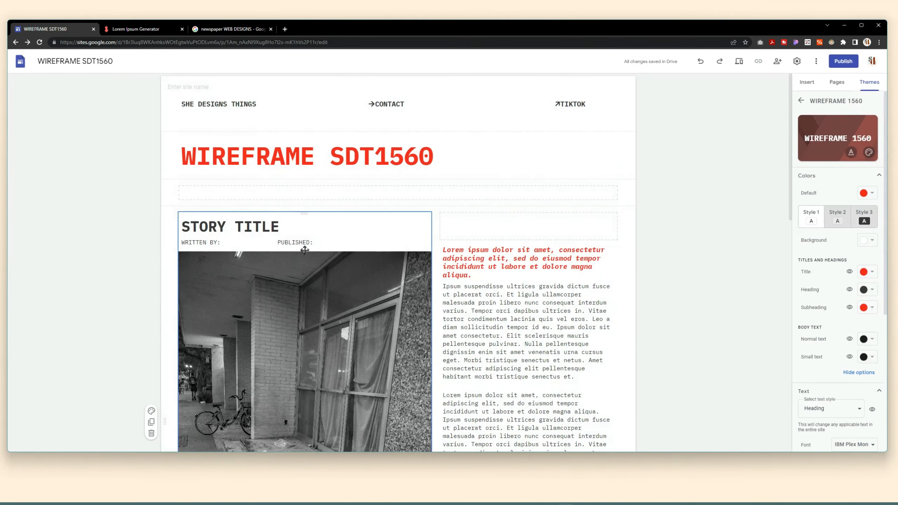
Enter the publication date JANUARY 27, 2023 1:32P.M after the "PUBLISHED:" label
{"action": "left_click", "coordinate": [247, 242]}
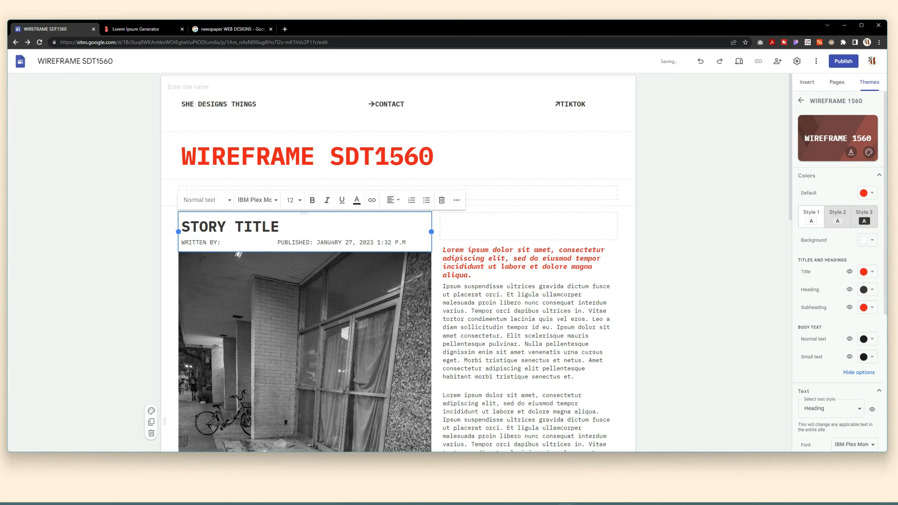
{"action": "key", "text": "BackSpace"}
{"action": "left_click", "coordinate": [683, 249]}
Paste the author's placeholder name after the "WRITTEN BY:" label
{"action": "left_click", "coordinate": [231, 242]}
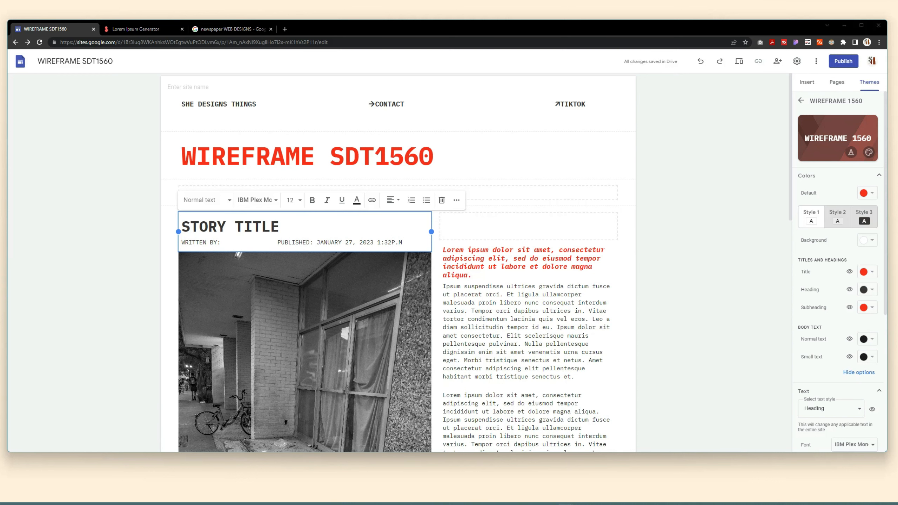
{"action": "right_click", "coordinate": [226, 242]}
{"action": "left_click", "coordinate": [258, 311]}
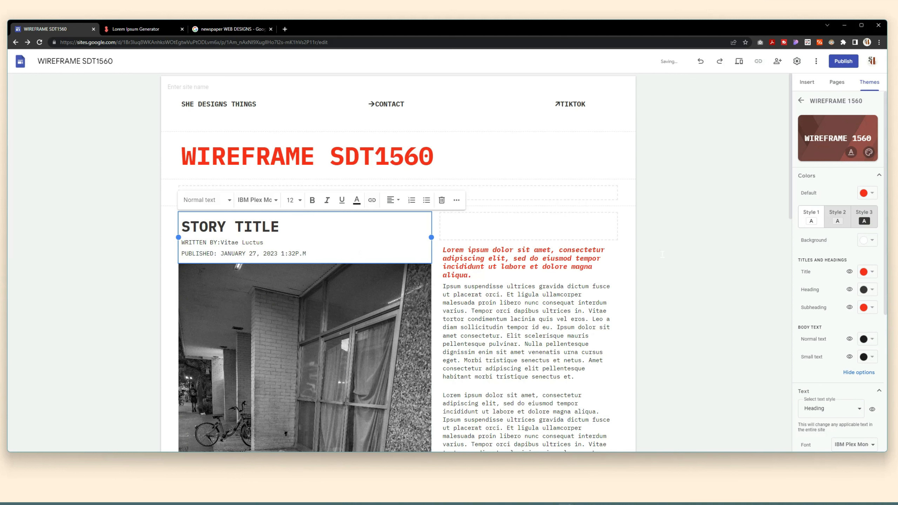
Bring the publication details back onto the author line and bold the "WRITTEN BY:" and "PUBLISHED:" labels
{"action": "key", "text": "Delete"}
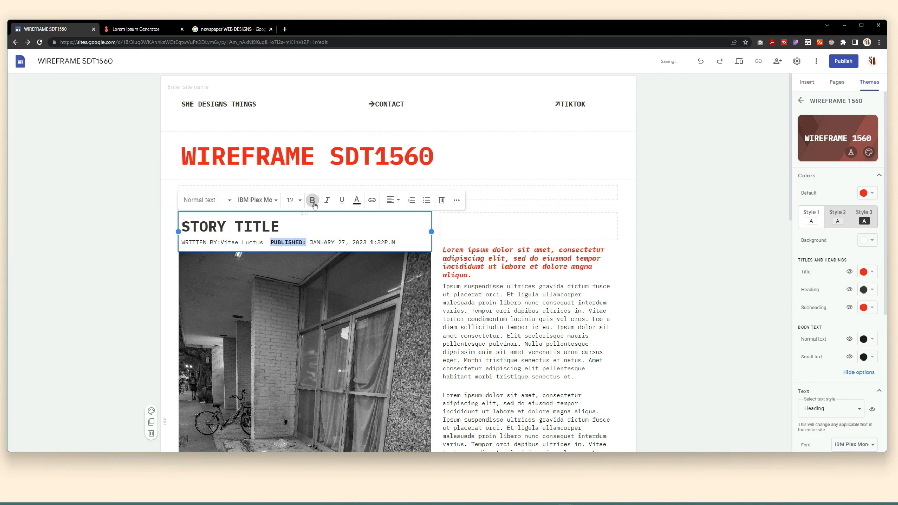
{"action": "key", "text": "ctrl+b"}
{"action": "left_click", "coordinate": [667, 243]}
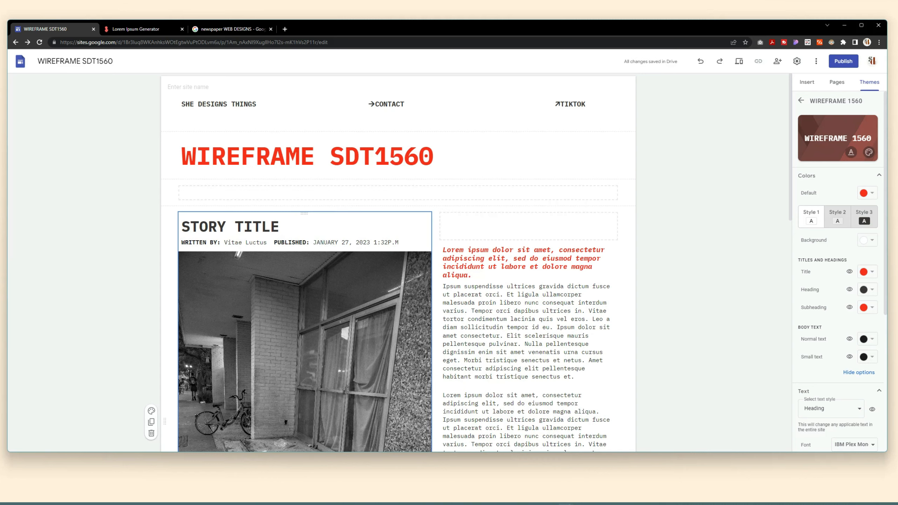
Preview the page in phone layout and check the article's body text in the editor
{"action": "left_click", "coordinate": [738, 61]}
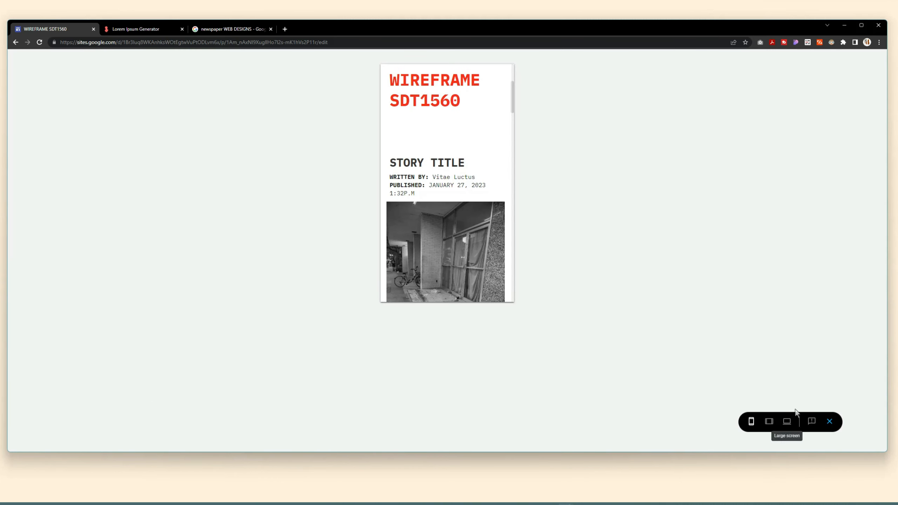
{"action": "key", "text": "Escape"}
{"action": "scroll", "coordinate": [398, 262], "scroll_direction": "down", "scroll_amount": 7}
{"action": "scroll", "coordinate": [398, 262], "scroll_direction": "up", "scroll_amount": 7}
{"action": "scroll", "coordinate": [398, 263], "scroll_direction": "down", "scroll_amount": 7}
{"action": "left_click_drag", "start_coordinate": [499, 375], "coordinate": [442, 270]}
{"action": "right_click", "coordinate": [476, 284]}
{"action": "key", "text": "Escape"}
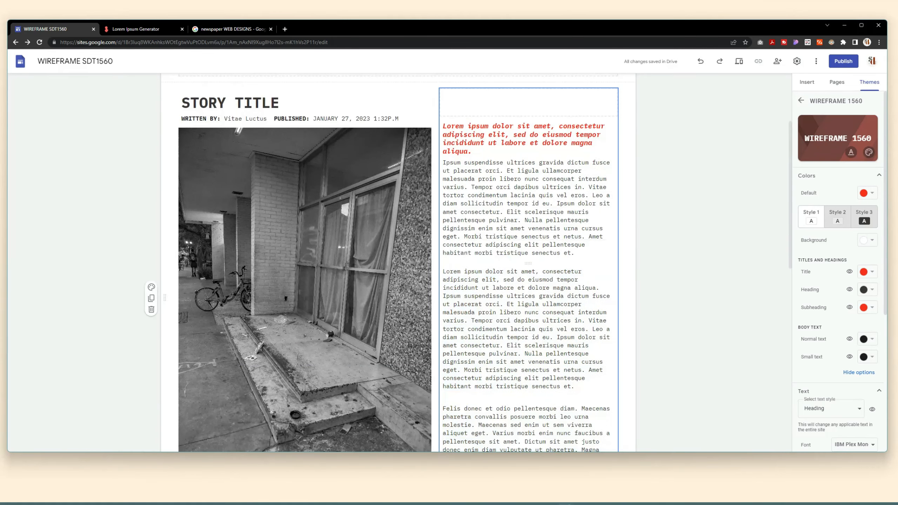
Switch to the Lorem Ipsum generator, generate four paragraphs of placeholder text and copy them
{"action": "scroll", "coordinate": [529, 262], "scroll_direction": "down", "scroll_amount": 4}
{"action": "left_click", "coordinate": [156, 29]}
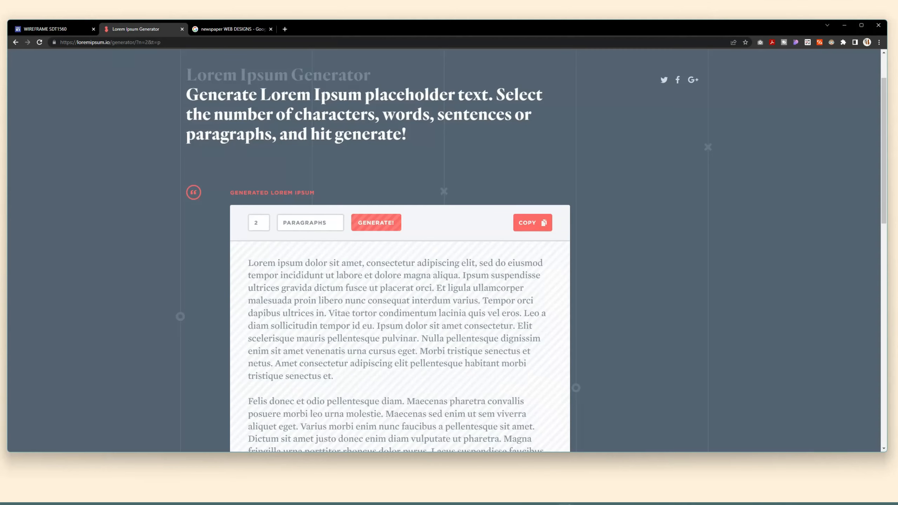
{"action": "left_click", "coordinate": [373, 222]}
{"action": "left_click", "coordinate": [540, 285]}
Back in the site, add a text box beside the two photos under the article and paste the four paragraphs
{"action": "left_click", "coordinate": [55, 29]}
{"action": "scroll", "coordinate": [513, 364], "scroll_direction": "down", "scroll_amount": 5}
{"action": "double_click", "coordinate": [530, 202]}
{"action": "left_click", "coordinate": [530, 202]}
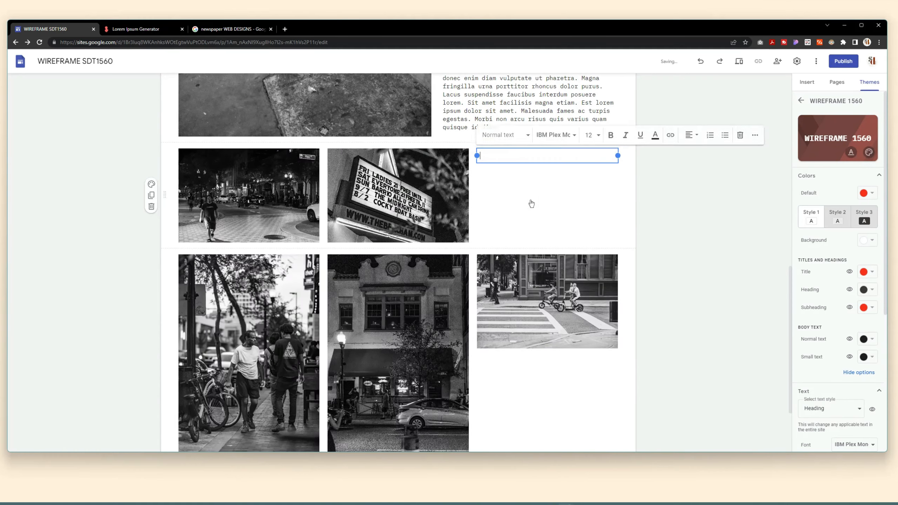
{"action": "key", "text": "ctrl+v"}
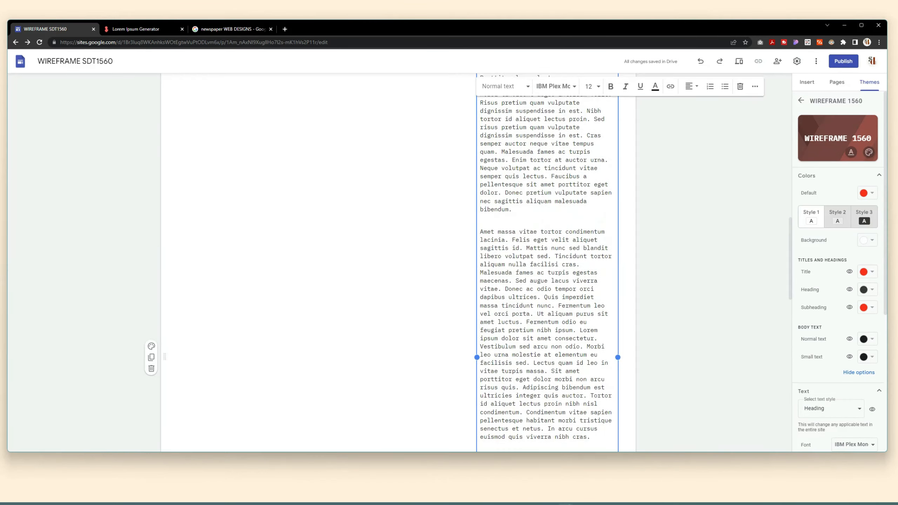
Move the long text box into its own section, duplicate that section and place the copy as a second column beside the original
{"action": "scroll", "coordinate": [513, 234], "scroll_direction": "up", "scroll_amount": 5}
{"action": "left_click_drag", "start_coordinate": [512, 234], "coordinate": [214, 233]}
{"action": "scroll", "coordinate": [341, 323], "scroll_direction": "down", "scroll_amount": 4}
{"action": "left_click", "coordinate": [151, 420]}
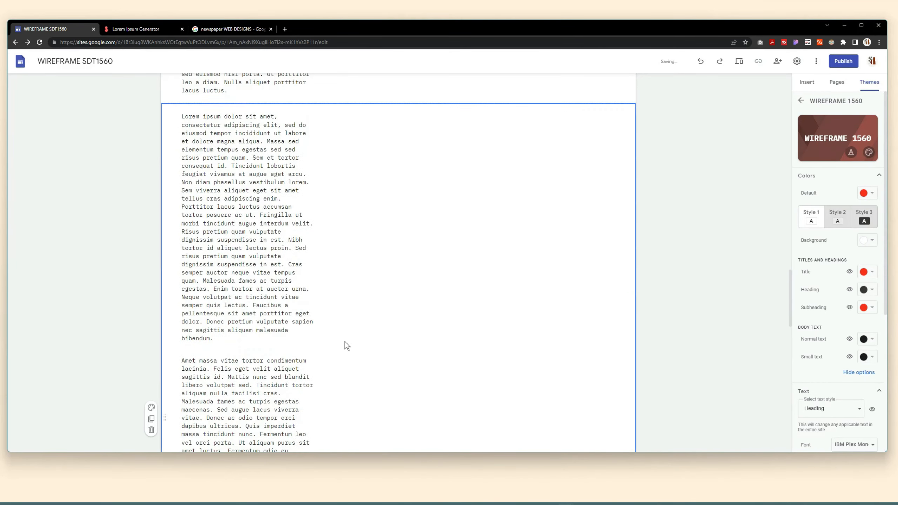
{"action": "scroll", "coordinate": [383, 222], "scroll_direction": "up", "scroll_amount": 18}
{"action": "left_click_drag", "start_coordinate": [248, 276], "coordinate": [396, 219]}
Remove everything after the first paragraph in the first column and split that paragraph before "Sed risus pretium quam vulputate"
{"action": "scroll", "coordinate": [324, 335], "scroll_direction": "down", "scroll_amount": 3}
{"action": "left_click", "coordinate": [217, 246]}
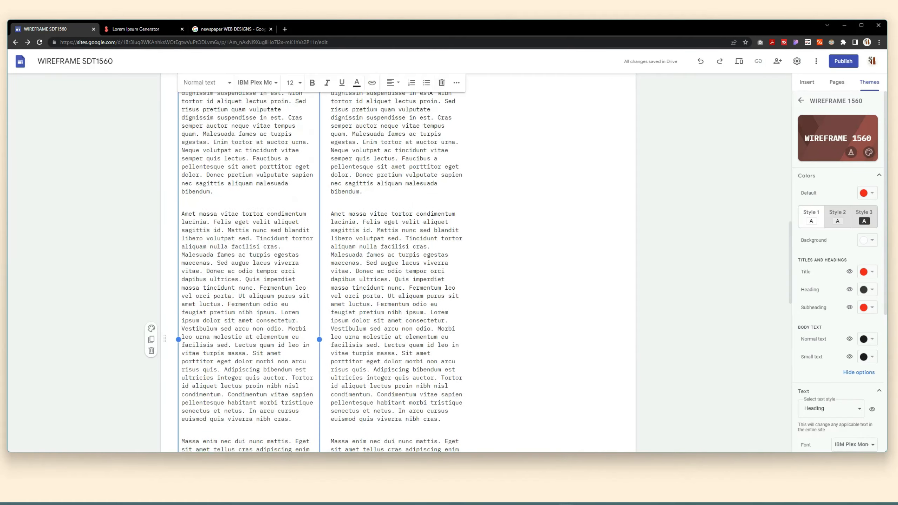
{"action": "key", "text": "ctrl+a"}
{"action": "key", "text": "Delete"}
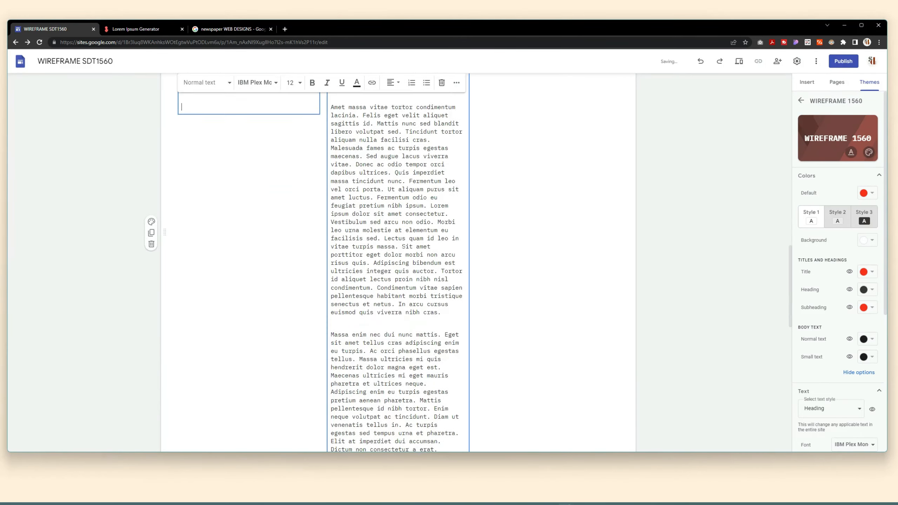
{"action": "key", "text": "ctrl+z"}
{"action": "left_click", "coordinate": [295, 242]}
{"action": "key", "text": "Return"}
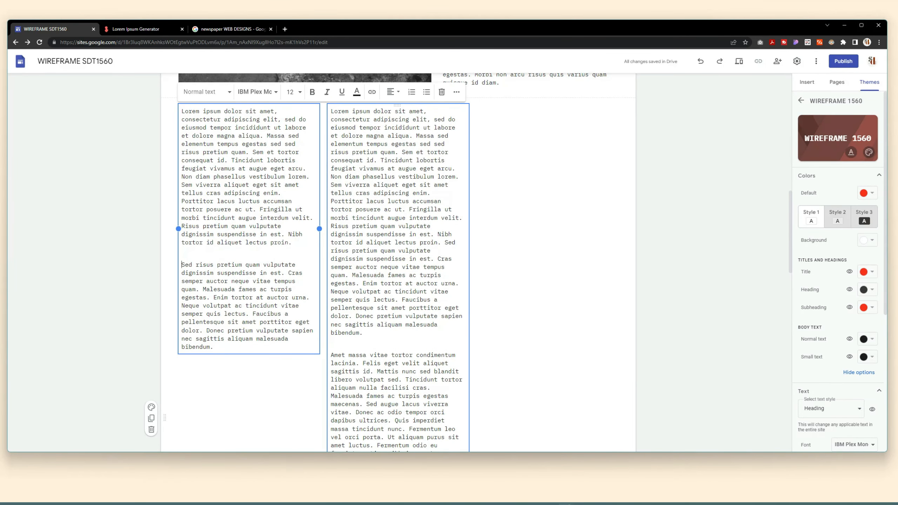
Delete the first paragraph of the second column and split the "Amet massa" paragraph after "feugiat pretium nibh ipsum."
{"action": "left_click_drag", "start_coordinate": [331, 111], "coordinate": [420, 446]}
{"action": "key", "text": "BackSpace"}
{"action": "left_click", "coordinate": [330, 123]}
{"action": "key", "text": "BackSpace"}
{"action": "left_click", "coordinate": [430, 209]}
{"action": "key", "text": "Return"}
{"action": "key", "text": "Return"}
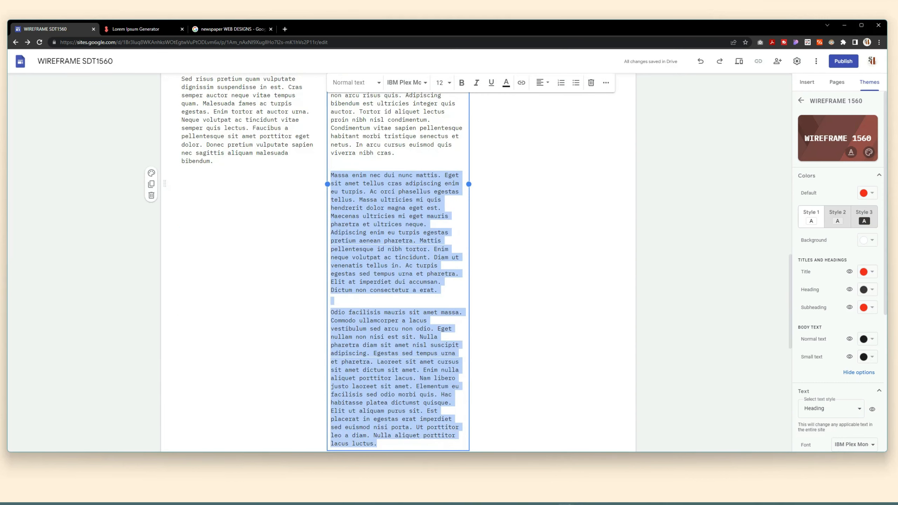
Cut the "Massa enim" and "Odio facilisis" paragraphs out of the second column and remove the leftover blank lines
{"action": "scroll", "coordinate": [421, 247], "scroll_direction": "up", "scroll_amount": 2}
{"action": "right_click", "coordinate": [421, 243]}
{"action": "left_click", "coordinate": [459, 296]}
{"action": "key", "text": "BackSpace"}
{"action": "scroll", "coordinate": [538, 310], "scroll_direction": "up", "scroll_amount": 4}
{"action": "scroll", "coordinate": [530, 310], "scroll_direction": "down", "scroll_amount": 1}
{"action": "key", "text": "BackSpace"}
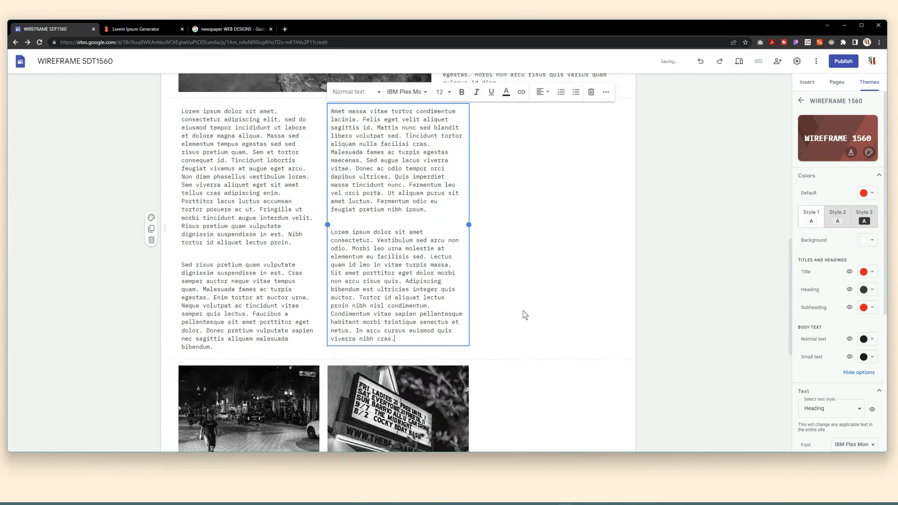
Add a third text column in the same section and paste the two cut paragraphs into it
{"action": "scroll", "coordinate": [523, 310], "scroll_direction": "up", "scroll_amount": 3}
{"action": "double_click", "coordinate": [500, 251]}
{"action": "left_click", "coordinate": [501, 251]}
{"action": "key", "text": "ctrl+v"}
Cut the closing sentences from "Est placerat" in the third column and paste them between the second column's two paragraphs
{"action": "left_click_drag", "start_coordinate": [577, 386], "coordinate": [596, 428]}
{"action": "key", "text": "ctrl+c"}
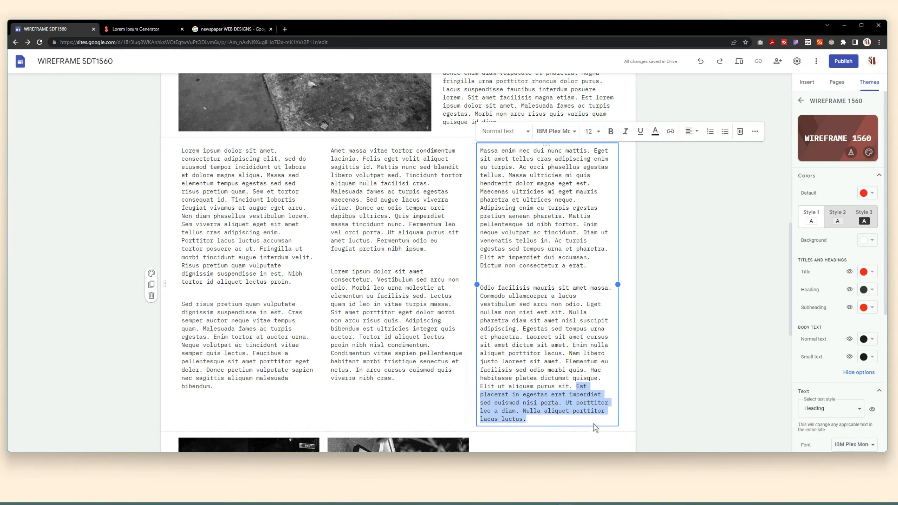
{"action": "right_click", "coordinate": [583, 399]}
{"action": "left_click", "coordinate": [599, 262]}
{"action": "right_click", "coordinate": [393, 259]}
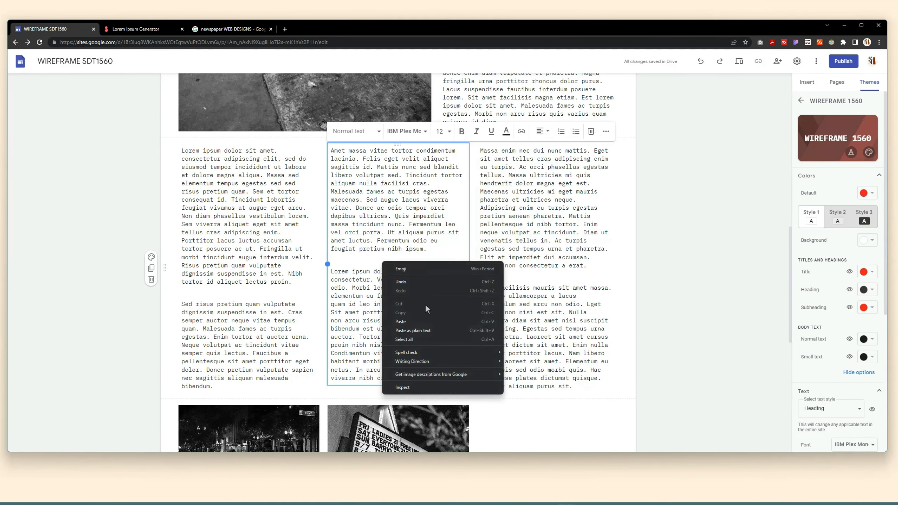
{"action": "left_click", "coordinate": [425, 304]}
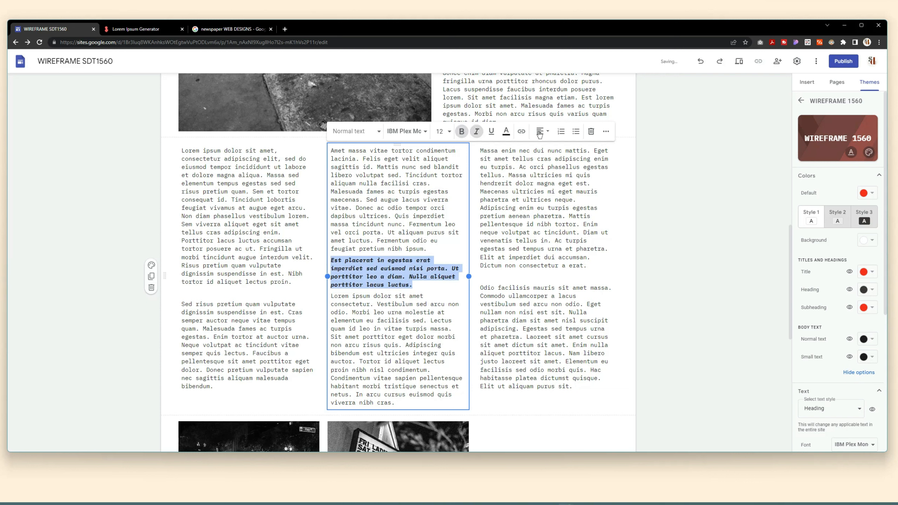
Turn the "Est placerat" passage into a bold italic, indented pull quote with quotation marks and blank lines around it
{"action": "left_click", "coordinate": [532, 150]}
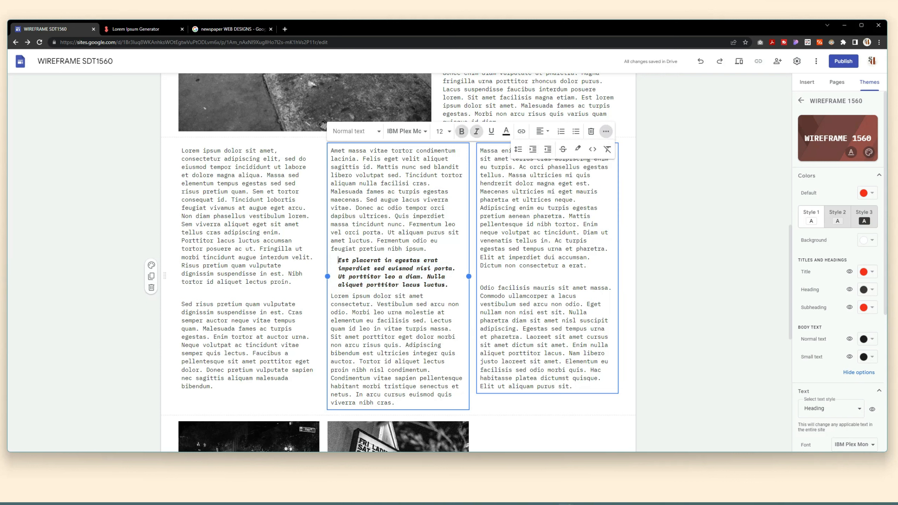
{"action": "type", "text": "\""}
{"action": "key", "text": "Return"}
{"action": "left_click", "coordinate": [426, 248]}
{"action": "key", "text": "Return"}
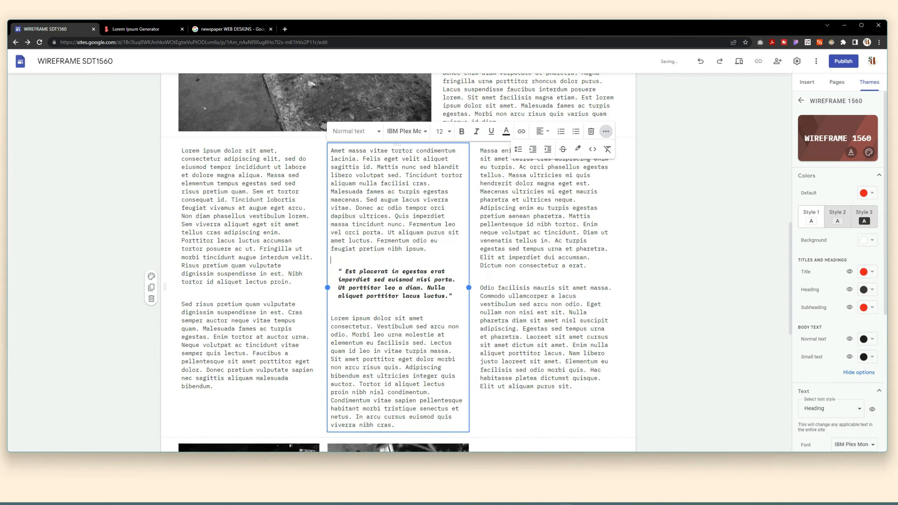
Shorten the second column by deleting its closing text after "proin nibh nisl condimentum."
{"action": "left_click_drag", "start_coordinate": [395, 425], "coordinate": [330, 398]}
{"action": "key", "text": "Delete"}
{"action": "left_click", "coordinate": [681, 369]}
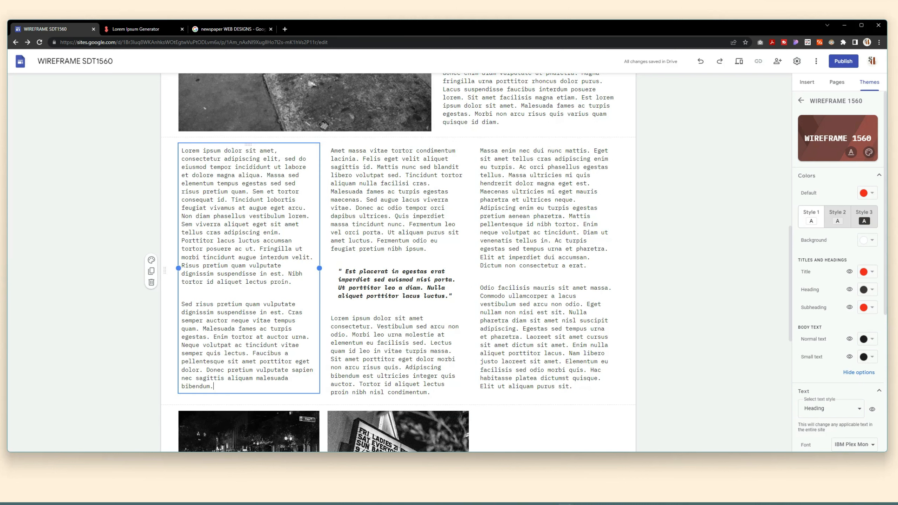
Justify both paragraphs of the first column
{"action": "left_click_drag", "start_coordinate": [214, 386], "coordinate": [181, 304]}
{"action": "left_click", "coordinate": [396, 134]}
{"action": "left_click", "coordinate": [391, 206]}
{"action": "left_click_drag", "start_coordinate": [292, 281], "coordinate": [181, 151]}
{"action": "left_click", "coordinate": [398, 134]}
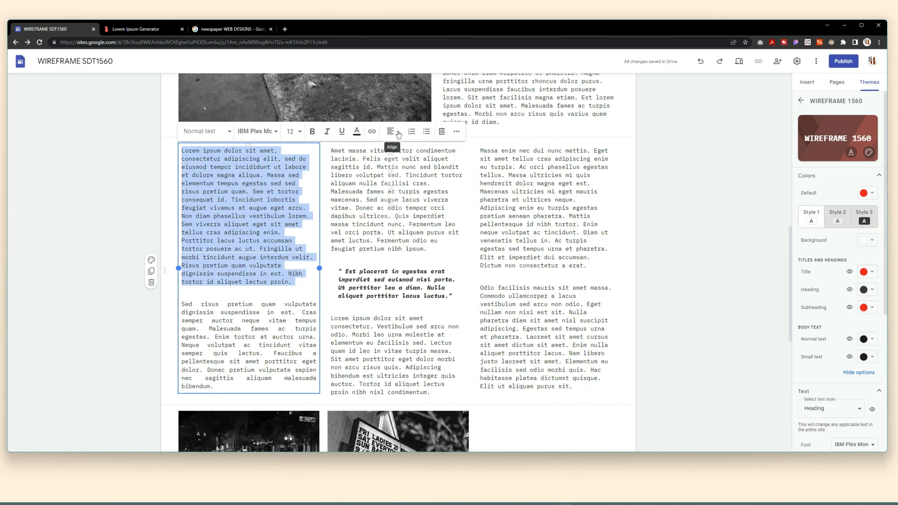
{"action": "left_click", "coordinate": [391, 206]}
{"action": "left_click", "coordinate": [713, 225]}
Return both paragraphs of the first column to left alignment
{"action": "left_click", "coordinate": [303, 265]}
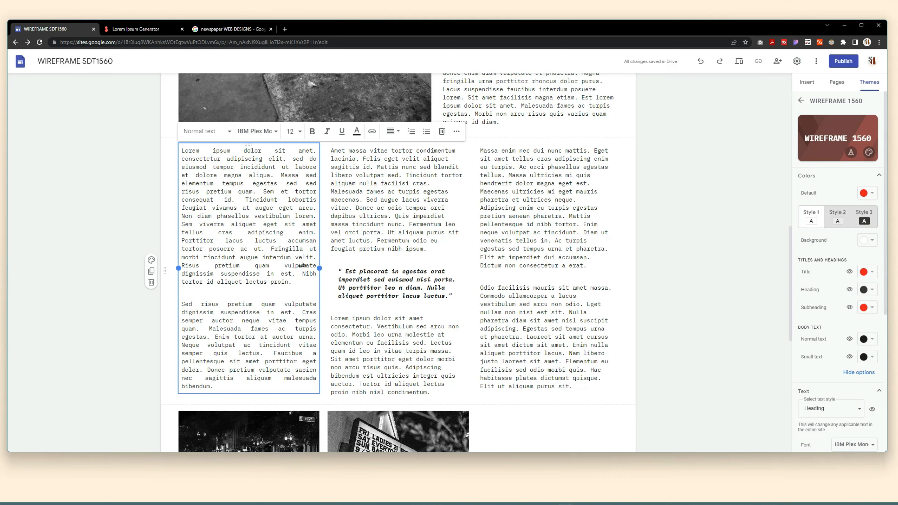
{"action": "scroll", "coordinate": [282, 268], "scroll_direction": "down", "scroll_amount": 2}
{"action": "left_click_drag", "start_coordinate": [319, 268], "coordinate": [320, 247]}
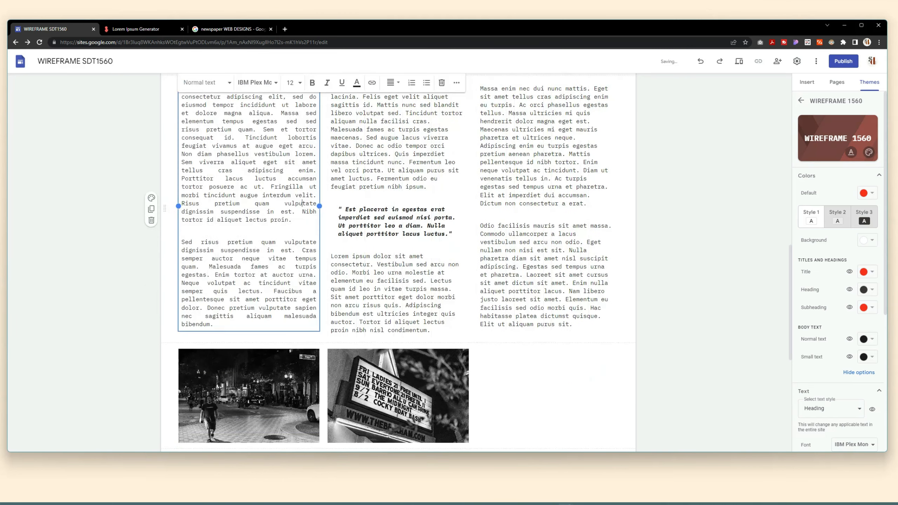
{"action": "left_click", "coordinate": [392, 83]}
{"action": "left_click", "coordinate": [391, 104]}
{"action": "triple_click", "coordinate": [175, 260]}
{"action": "left_click", "coordinate": [392, 82]}
{"action": "left_click", "coordinate": [391, 103]}
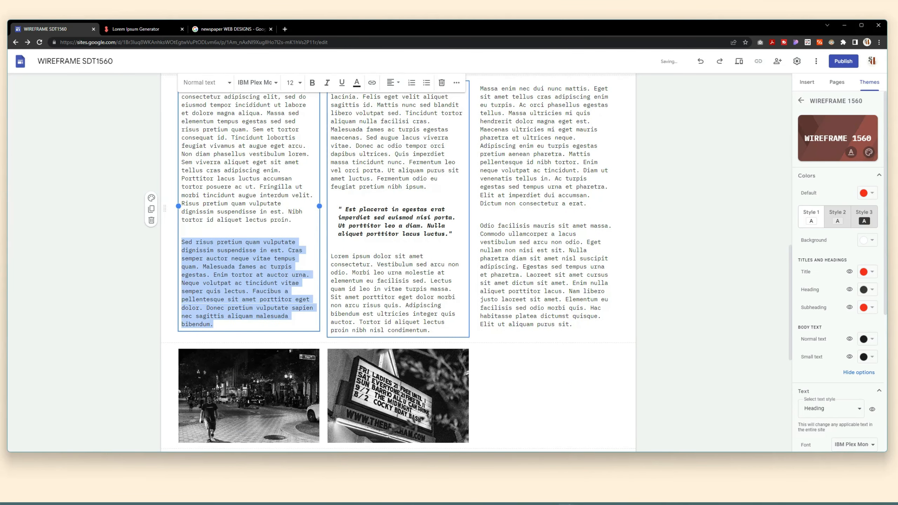
{"action": "left_click", "coordinate": [502, 274]}
Enlarge the night street photo below the columns and move the marquee-sign photo to its own row beneath it
{"action": "scroll", "coordinate": [701, 248], "scroll_direction": "down", "scroll_amount": 5}
{"action": "left_click", "coordinate": [249, 215]}
{"action": "left_click_drag", "start_coordinate": [319, 262], "coordinate": [583, 460]}
{"action": "scroll", "coordinate": [543, 353], "scroll_direction": "down", "scroll_amount": 3}
{"action": "left_click_drag", "start_coordinate": [584, 90], "coordinate": [584, 359]}
{"action": "scroll", "coordinate": [488, 331], "scroll_direction": "down", "scroll_amount": 5}
{"action": "scroll", "coordinate": [488, 332], "scroll_direction": "up", "scroll_amount": 6}
Widen the night street photo to the full content width and uncrop it
{"action": "left_click", "coordinate": [488, 331]}
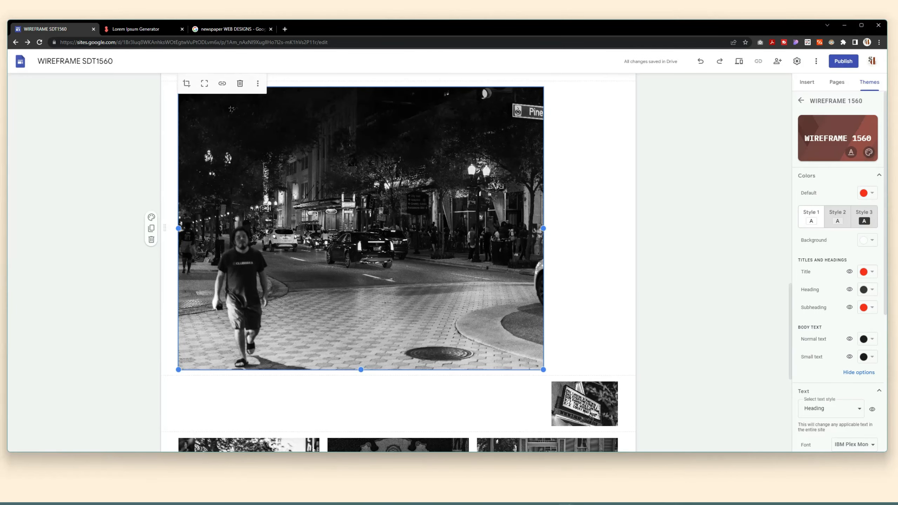
{"action": "left_click", "coordinate": [204, 85]}
{"action": "left_click_drag", "start_coordinate": [543, 330], "coordinate": [619, 417]}
{"action": "left_click", "coordinate": [205, 85]}
{"action": "scroll", "coordinate": [593, 340], "scroll_direction": "up", "scroll_amount": 5}
{"action": "scroll", "coordinate": [583, 334], "scroll_direction": "down", "scroll_amount": 5}
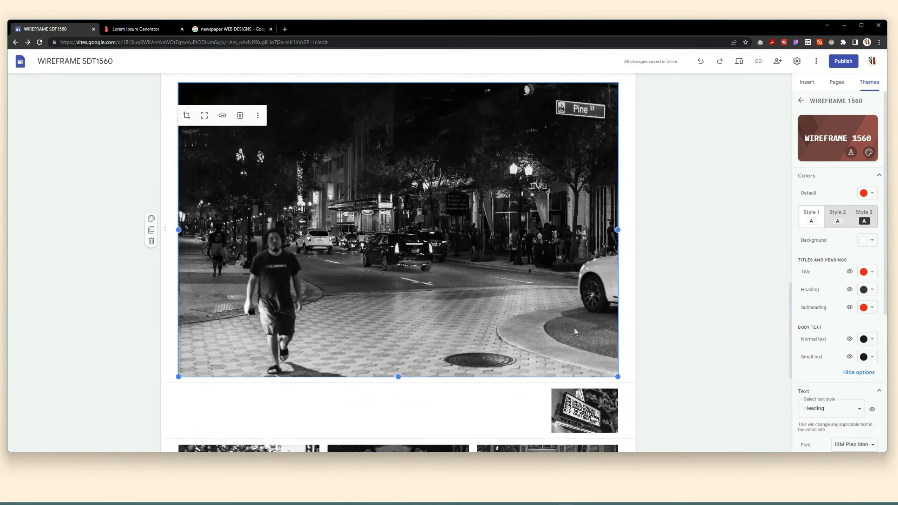
Insert a spacer between the three text columns and the night street photo
{"action": "scroll", "coordinate": [574, 327], "scroll_direction": "up", "scroll_amount": 4}
{"action": "left_click", "coordinate": [626, 172]}
{"action": "left_click", "coordinate": [806, 82]}
{"action": "left_click", "coordinate": [824, 384]}
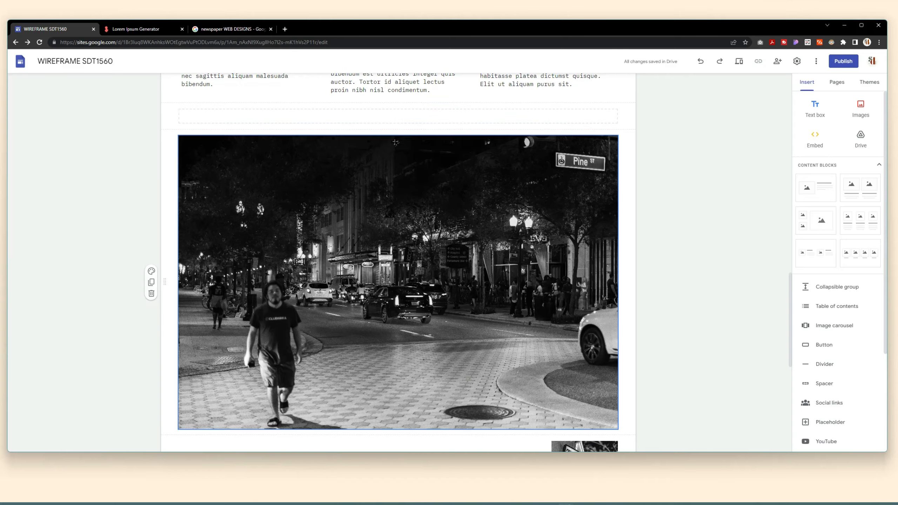
Move the marquee-sign photo into the photo row below, under the crosswalk riders photo
{"action": "scroll", "coordinate": [517, 180], "scroll_direction": "up", "scroll_amount": 10}
{"action": "scroll", "coordinate": [517, 180], "scroll_direction": "down", "scroll_amount": 5}
{"action": "scroll", "coordinate": [499, 253], "scroll_direction": "down", "scroll_amount": 13}
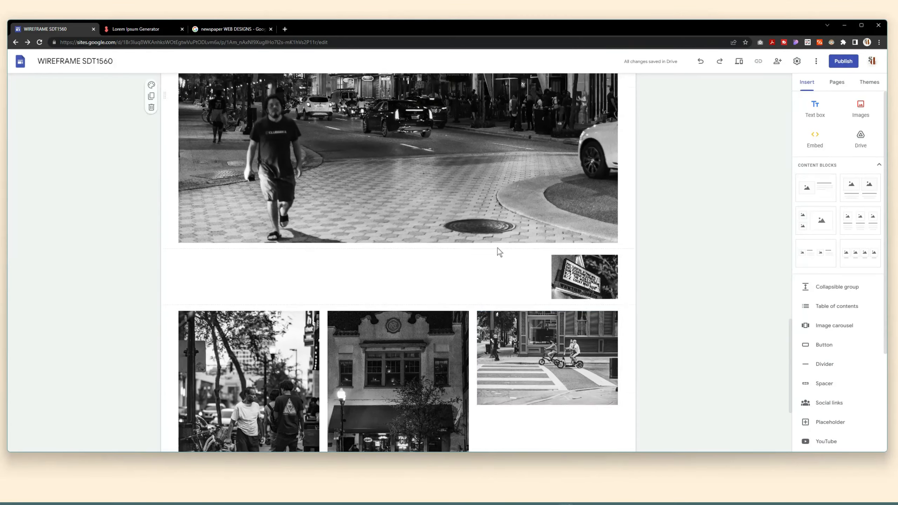
{"action": "left_click_drag", "start_coordinate": [583, 246], "coordinate": [547, 306]}
Copy the last two generated paragraphs, "Massa enim" and "Odio facilisis", from the Lorem Ipsum generator
{"action": "scroll", "coordinate": [342, 148], "scroll_direction": "up", "scroll_amount": 10}
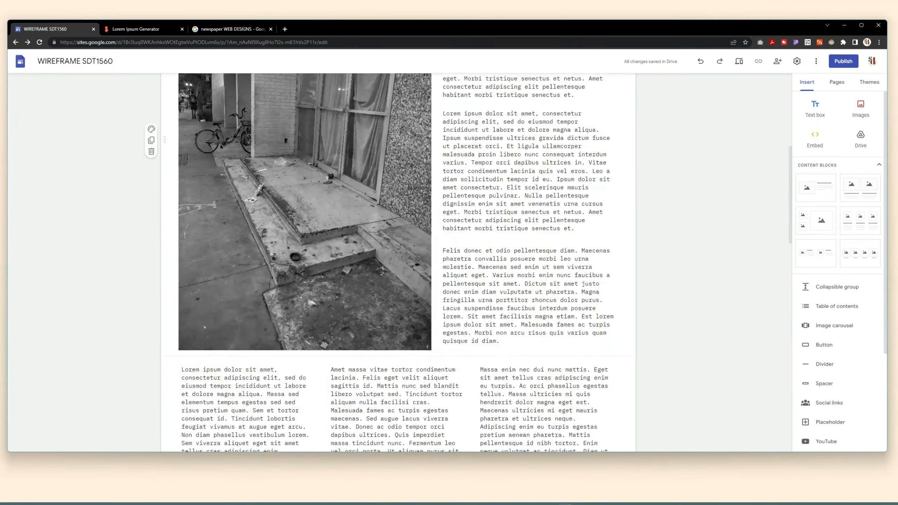
{"action": "scroll", "coordinate": [342, 149], "scroll_direction": "down", "scroll_amount": 2}
{"action": "left_click", "coordinate": [142, 31]}
{"action": "scroll", "coordinate": [347, 367], "scroll_direction": "down", "scroll_amount": 3}
{"action": "left_click_drag", "start_coordinate": [536, 343], "coordinate": [249, 139]}
{"action": "right_click", "coordinate": [269, 143]}
{"action": "left_click", "coordinate": [283, 151]}
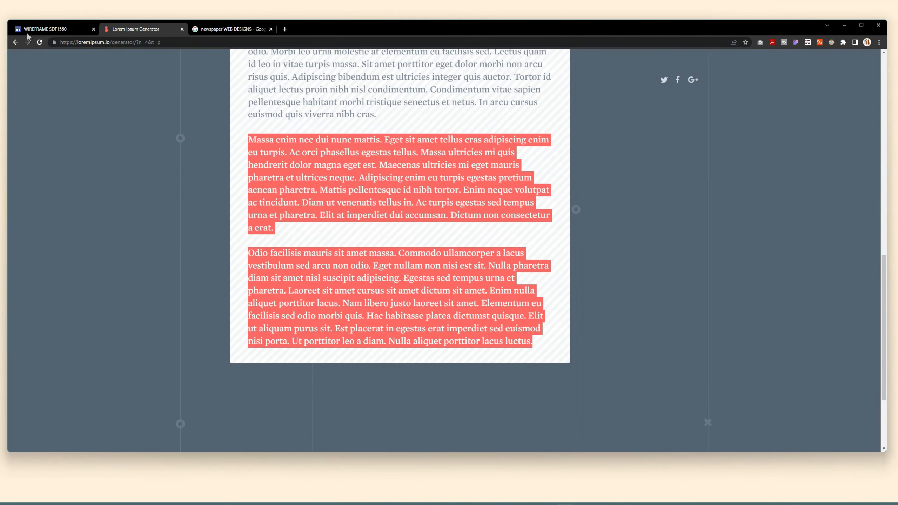
Return to the site, add a text box by the lower photos and paste the two paragraphs
{"action": "left_click", "coordinate": [53, 29]}
{"action": "scroll", "coordinate": [328, 247], "scroll_direction": "down", "scroll_amount": 8}
{"action": "double_click", "coordinate": [328, 387]}
{"action": "left_click", "coordinate": [328, 386]}
{"action": "right_click", "coordinate": [256, 362]}
{"action": "left_click", "coordinate": [300, 299]}
Narrow the new text box to about half the content width and place the building photo beside it
{"action": "left_click_drag", "start_coordinate": [617, 375], "coordinate": [394, 372]}
{"action": "scroll", "coordinate": [453, 394], "scroll_direction": "up", "scroll_amount": 1}
{"action": "left_click_drag", "start_coordinate": [424, 244], "coordinate": [472, 396]}
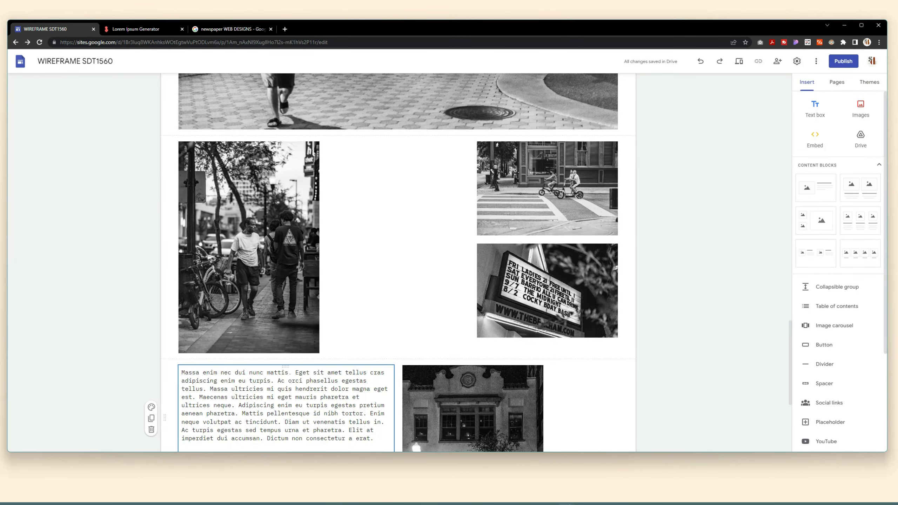
Move the new text box into the photo row above and move the photo of the walking men down beside the building photo
{"action": "left_click_drag", "start_coordinate": [286, 368], "coordinate": [397, 247]}
{"action": "scroll", "coordinate": [417, 254], "scroll_direction": "down", "scroll_amount": 5}
{"action": "scroll", "coordinate": [417, 254], "scroll_direction": "up", "scroll_amount": 5}
{"action": "left_click_drag", "start_coordinate": [269, 226], "coordinate": [283, 297]}
{"action": "scroll", "coordinate": [282, 297], "scroll_direction": "down", "scroll_amount": 6}
{"action": "scroll", "coordinate": [348, 299], "scroll_direction": "up", "scroll_amount": 6}
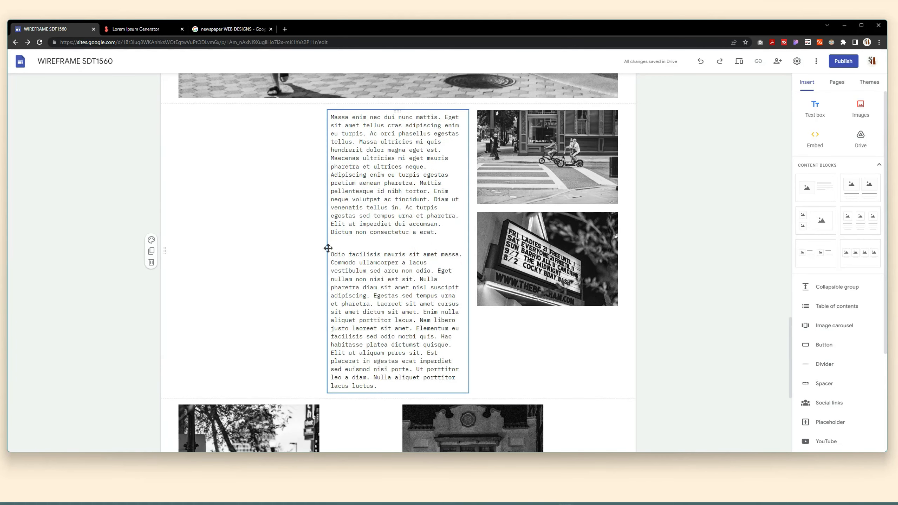
Resize the text box to fill the left half of its row and shift the two stacked photos next to it
{"action": "left_click_drag", "start_coordinate": [328, 248], "coordinate": [178, 243]}
{"action": "left_click_drag", "start_coordinate": [467, 187], "coordinate": [395, 187]}
{"action": "left_click_drag", "start_coordinate": [515, 186], "coordinate": [440, 189]}
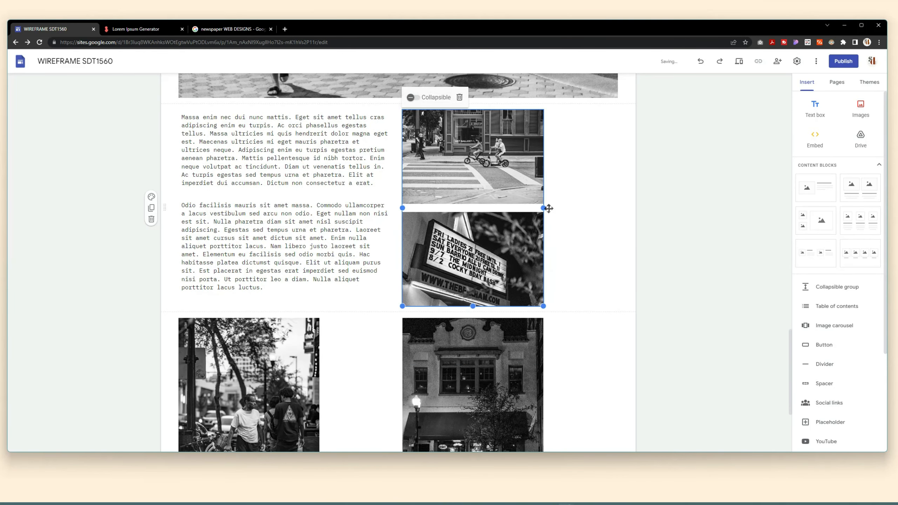
Enlarge the stacked photo column and uncrop the crosswalk riders and marquee-sign photos
{"action": "left_click_drag", "start_coordinate": [549, 208], "coordinate": [581, 257]}
{"action": "left_click", "coordinate": [428, 97]}
{"action": "left_click", "coordinate": [446, 283]}
{"action": "left_click", "coordinate": [428, 249]}
{"action": "left_click", "coordinate": [601, 350]}
Move the photo of the walking men beneath the two-paragraph text, uncrop it and resize it with the text column
{"action": "scroll", "coordinate": [601, 351], "scroll_direction": "down", "scroll_amount": 6}
{"action": "left_click_drag", "start_coordinate": [254, 268], "coordinate": [289, 212]}
{"action": "left_click", "coordinate": [326, 311]}
{"action": "left_click_drag", "start_coordinate": [286, 394], "coordinate": [286, 389]}
{"action": "left_click_drag", "start_coordinate": [393, 394], "coordinate": [320, 353]}
{"action": "left_click", "coordinate": [247, 357]}
{"action": "left_click", "coordinate": [204, 323]}
{"action": "left_click", "coordinate": [309, 249]}
{"action": "scroll", "coordinate": [324, 268], "scroll_direction": "up", "scroll_amount": 3}
{"action": "left_click_drag", "start_coordinate": [321, 285], "coordinate": [395, 303]}
Adjust the text and stacked photo columns to equal widths and uncrop the crosswalk riders and marquee-sign photos again
{"action": "scroll", "coordinate": [340, 339], "scroll_direction": "up", "scroll_amount": 13}
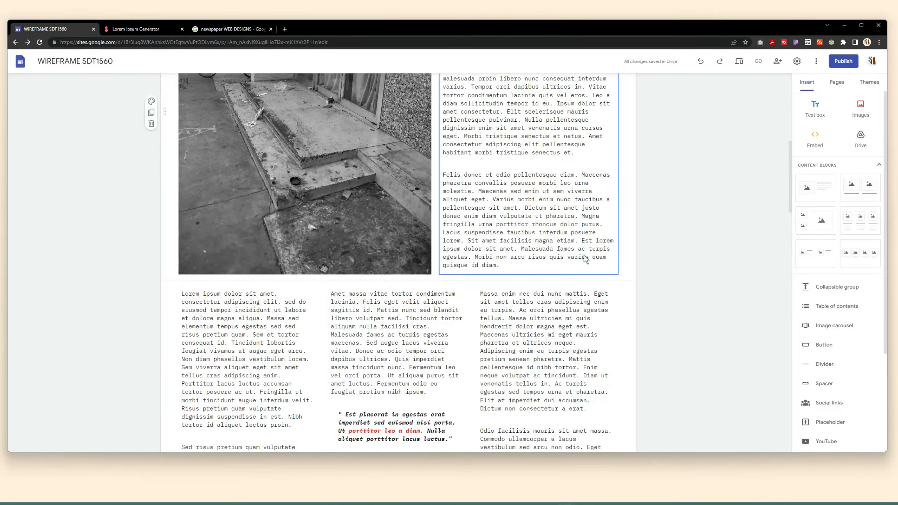
{"action": "scroll", "coordinate": [585, 260], "scroll_direction": "down", "scroll_amount": 10}
{"action": "scroll", "coordinate": [375, 263], "scroll_direction": "down", "scroll_amount": 7}
{"action": "scroll", "coordinate": [426, 276], "scroll_direction": "up", "scroll_amount": 5}
{"action": "left_click_drag", "start_coordinate": [459, 290], "coordinate": [388, 201]}
{"action": "left_click", "coordinate": [390, 193]}
{"action": "left_click", "coordinate": [467, 364]}
{"action": "left_click", "coordinate": [391, 320]}
{"action": "left_click", "coordinate": [222, 342]}
Copy the closing sentences from "Est placerat" into a new text box and place it above the crosswalk riders photo
{"action": "scroll", "coordinate": [222, 341], "scroll_direction": "down", "scroll_amount": 3}
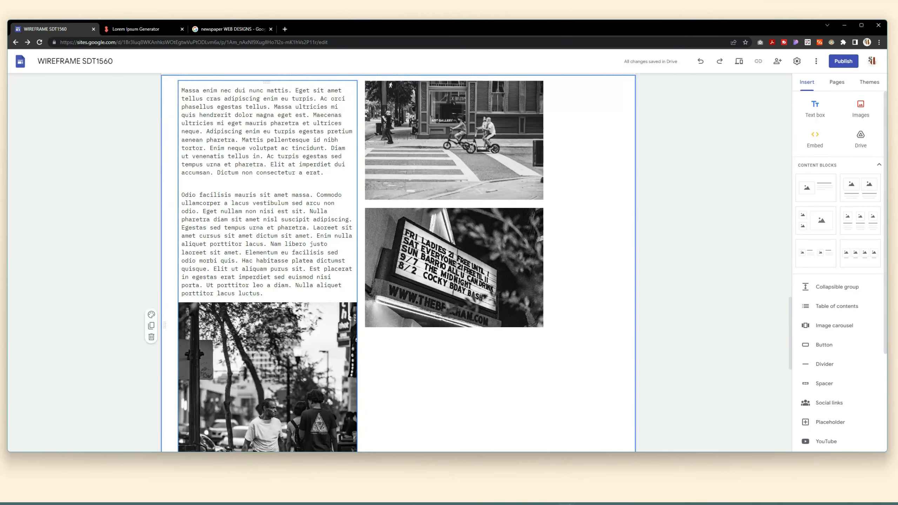
{"action": "left_click_drag", "start_coordinate": [263, 293], "coordinate": [310, 268]}
{"action": "right_click", "coordinate": [327, 284]}
{"action": "left_click", "coordinate": [346, 314]}
{"action": "scroll", "coordinate": [562, 397], "scroll_direction": "up", "scroll_amount": 7}
{"action": "scroll", "coordinate": [561, 397], "scroll_direction": "down", "scroll_amount": 9}
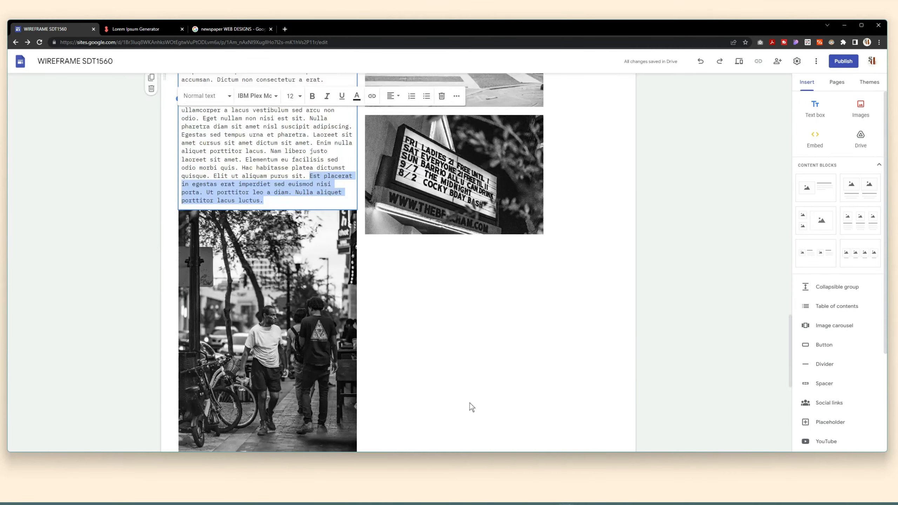
{"action": "left_click", "coordinate": [469, 403]}
{"action": "scroll", "coordinate": [459, 340], "scroll_direction": "up", "scroll_amount": 1}
{"action": "left_click", "coordinate": [435, 274]}
{"action": "right_click", "coordinate": [432, 278]}
{"action": "left_click", "coordinate": [484, 337]}
{"action": "left_click_drag", "start_coordinate": [454, 268], "coordinate": [454, 213]}
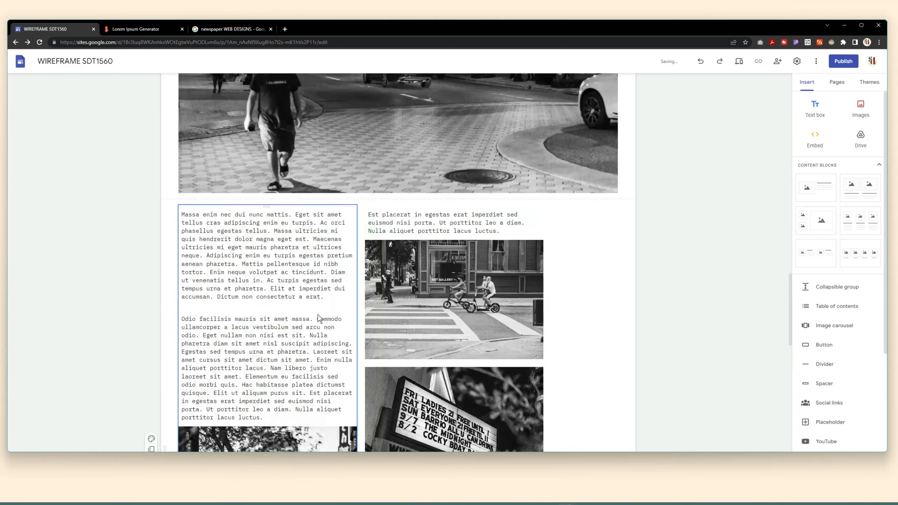
Apply the Subheading style to the full "Est placerat" quote above the crosswalk riders photo
{"action": "scroll", "coordinate": [318, 329], "scroll_direction": "down", "scroll_amount": 3}
{"action": "scroll", "coordinate": [314, 358], "scroll_direction": "up", "scroll_amount": 3}
{"action": "left_click", "coordinate": [454, 222]}
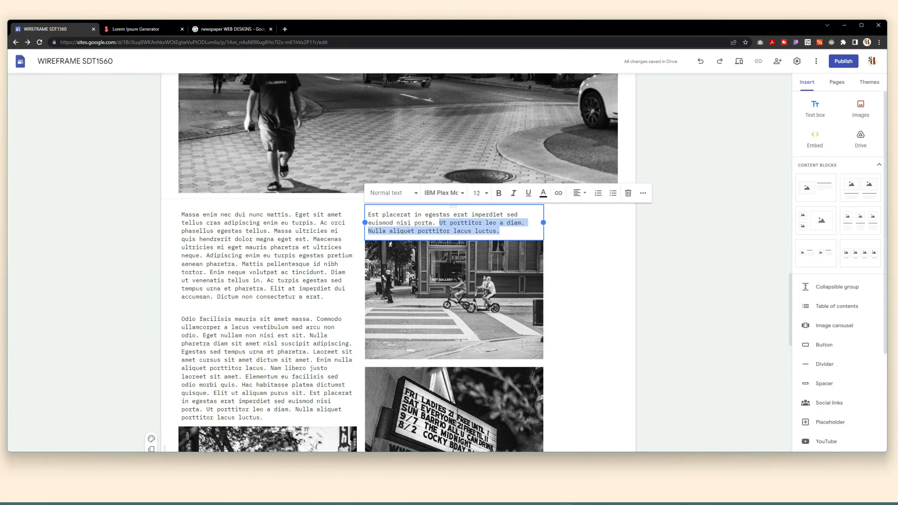
{"action": "left_click_drag", "start_coordinate": [367, 214], "coordinate": [367, 214]}
{"action": "left_click", "coordinate": [392, 193]}
{"action": "left_click", "coordinate": [388, 267]}
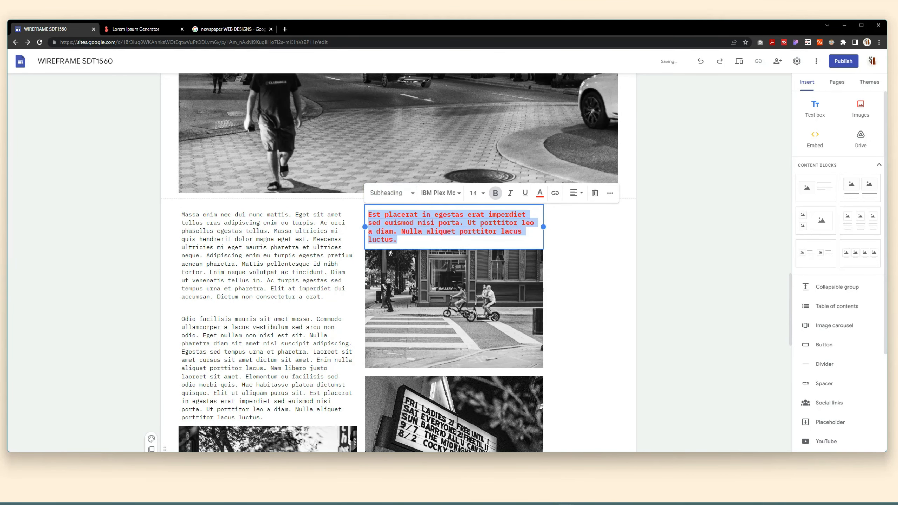
Recolour the pull quote dark, italicise it, wrap it in quotation marks and indent it
{"action": "left_click", "coordinate": [542, 193]}
{"action": "left_click", "coordinate": [537, 314]}
{"action": "left_click", "coordinate": [513, 193]}
{"action": "left_click", "coordinate": [498, 192]}
{"action": "left_click", "coordinate": [551, 239]}
{"action": "triple_click", "coordinate": [447, 241]}
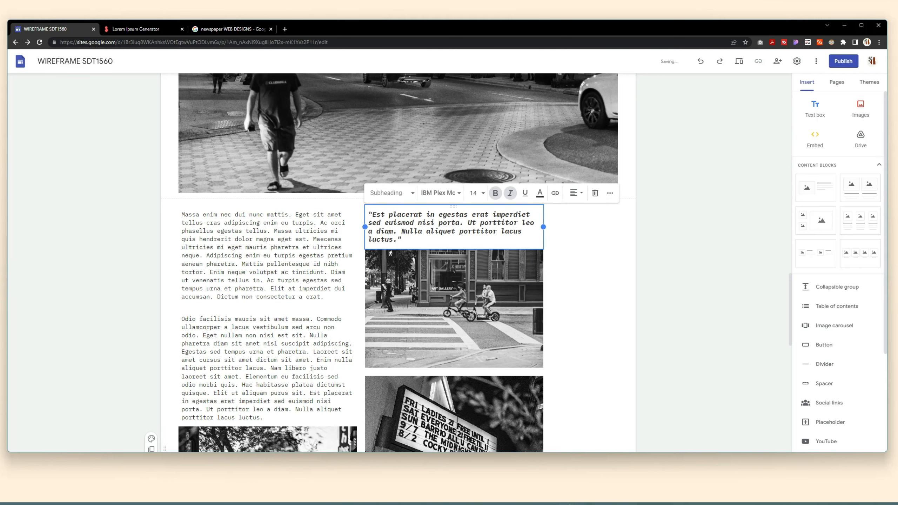
{"action": "left_click", "coordinate": [566, 317]}
Add a text box beneath the marquee-sign photo and paste in the "Amet massa vitae" and "Lorem ipsum dolor" paragraphs
{"action": "scroll", "coordinate": [562, 314], "scroll_direction": "down", "scroll_amount": 15}
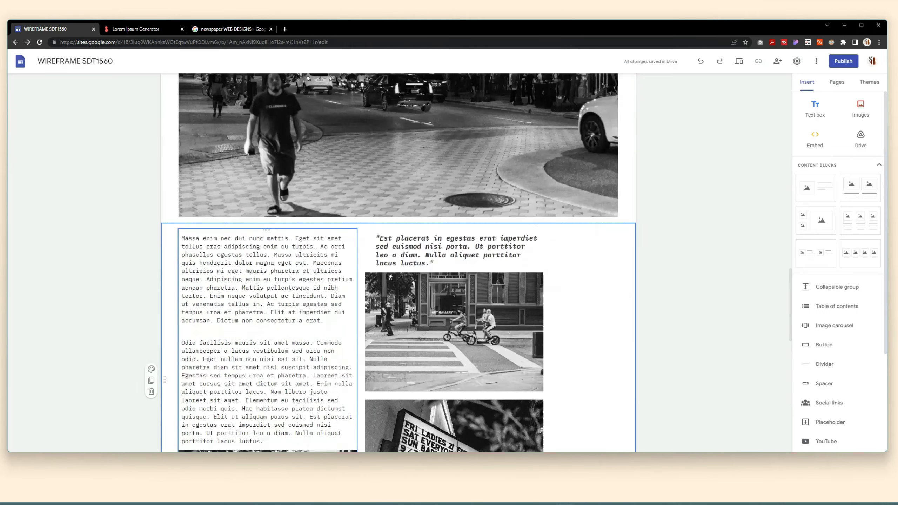
{"action": "scroll", "coordinate": [447, 243], "scroll_direction": "down", "scroll_amount": 9}
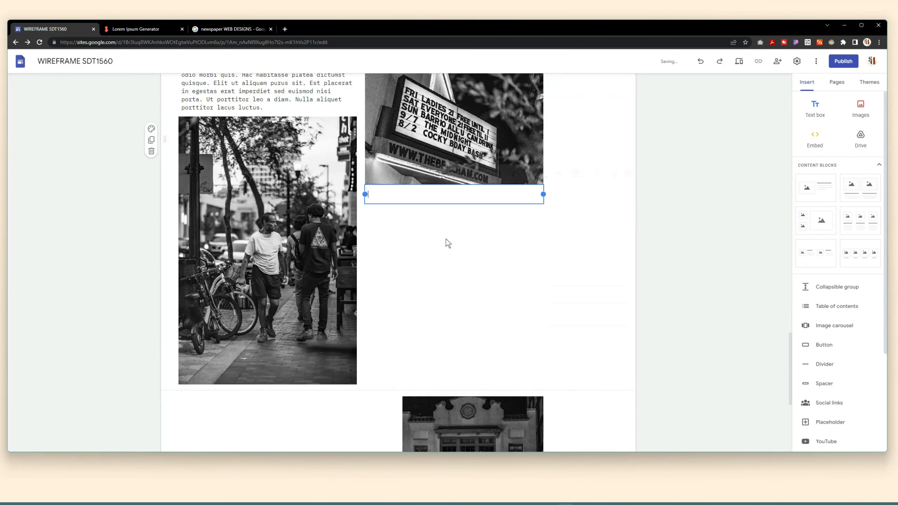
{"action": "left_click", "coordinate": [385, 198]}
{"action": "key", "text": "ctrl+v"}
{"action": "scroll", "coordinate": [398, 263], "scroll_direction": "up", "scroll_amount": 6}
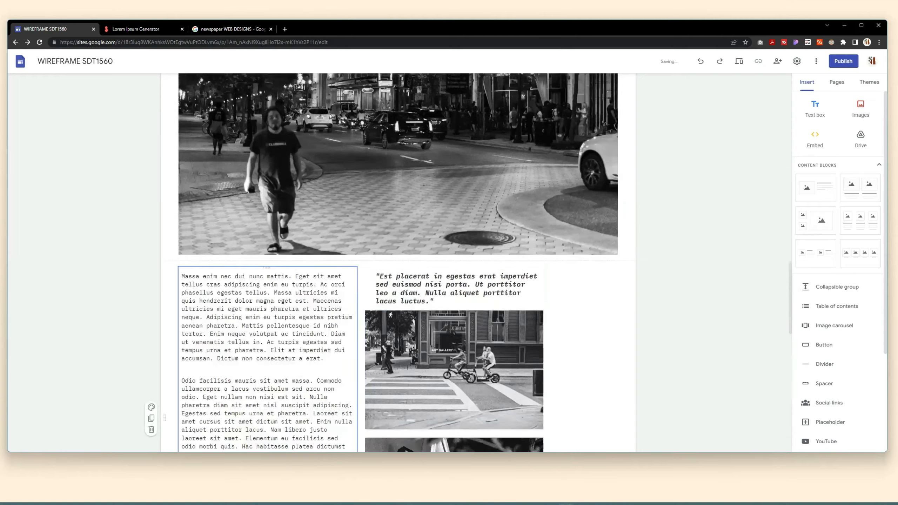
{"action": "scroll", "coordinate": [398, 262], "scroll_direction": "down", "scroll_amount": 7}
{"action": "scroll", "coordinate": [547, 289], "scroll_direction": "up", "scroll_amount": 6}
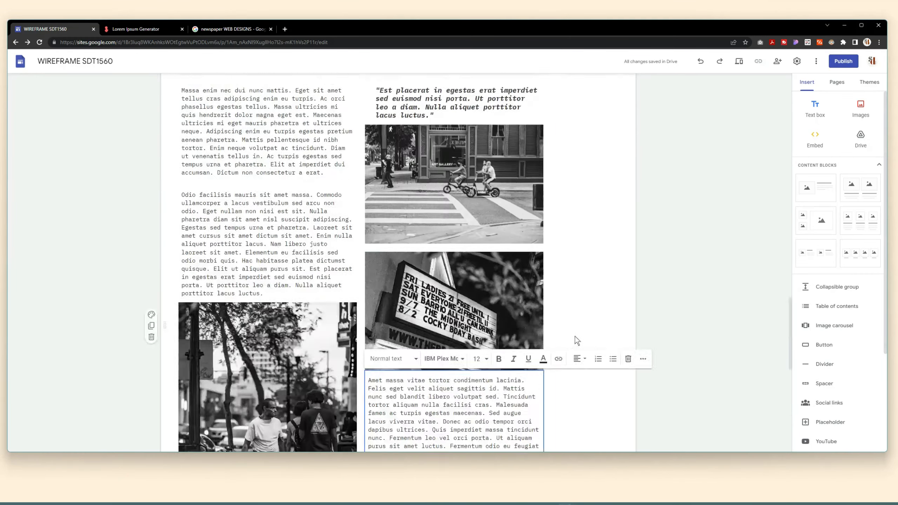
{"action": "scroll", "coordinate": [575, 336], "scroll_direction": "down", "scroll_amount": 2}
{"action": "left_click", "coordinate": [606, 382]}
{"action": "scroll", "coordinate": [606, 381], "scroll_direction": "up", "scroll_amount": 2}
{"action": "scroll", "coordinate": [578, 396], "scroll_direction": "down", "scroll_amount": 8}
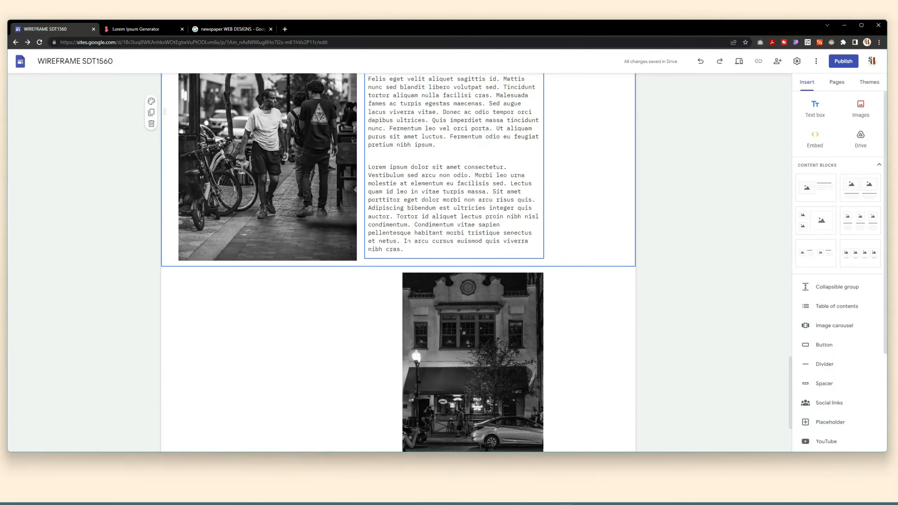
Copy "In arcu cursus euismod quis viverra nibh cras." into a new text box beside the photo column and give it the Title style
{"action": "left_click_drag", "start_coordinate": [404, 241], "coordinate": [409, 250]}
{"action": "right_click", "coordinate": [406, 249]}
{"action": "left_click", "coordinate": [677, 232]}
{"action": "scroll", "coordinate": [590, 216], "scroll_direction": "up", "scroll_amount": 6}
{"action": "scroll", "coordinate": [590, 216], "scroll_direction": "up", "scroll_amount": 3}
{"action": "left_click", "coordinate": [574, 154]}
{"action": "right_click", "coordinate": [572, 152]}
{"action": "left_click", "coordinate": [592, 213]}
{"action": "left_click_drag", "start_coordinate": [575, 177], "coordinate": [554, 151]}
{"action": "left_click", "coordinate": [529, 131]}
{"action": "left_click", "coordinate": [521, 175]}
{"action": "scroll", "coordinate": [551, 265], "scroll_direction": "down", "scroll_amount": 4}
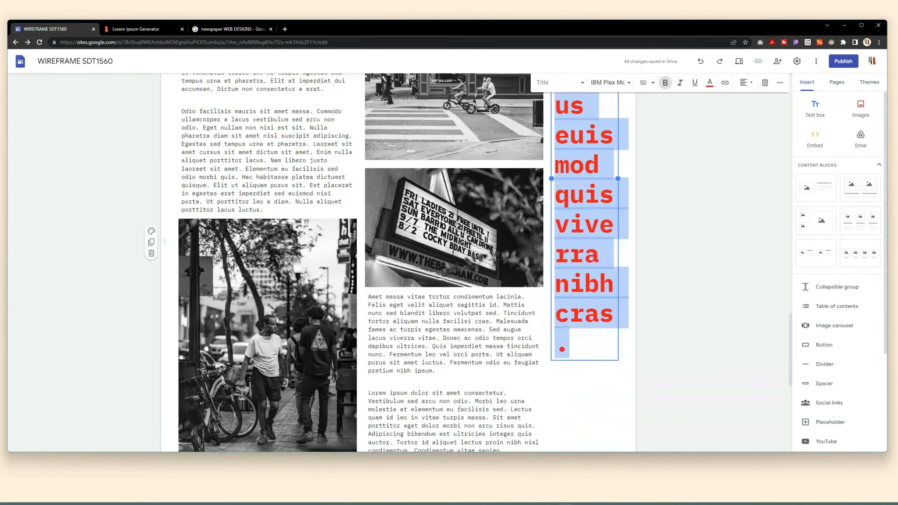
{"action": "scroll", "coordinate": [581, 352], "scroll_direction": "up", "scroll_amount": 5}
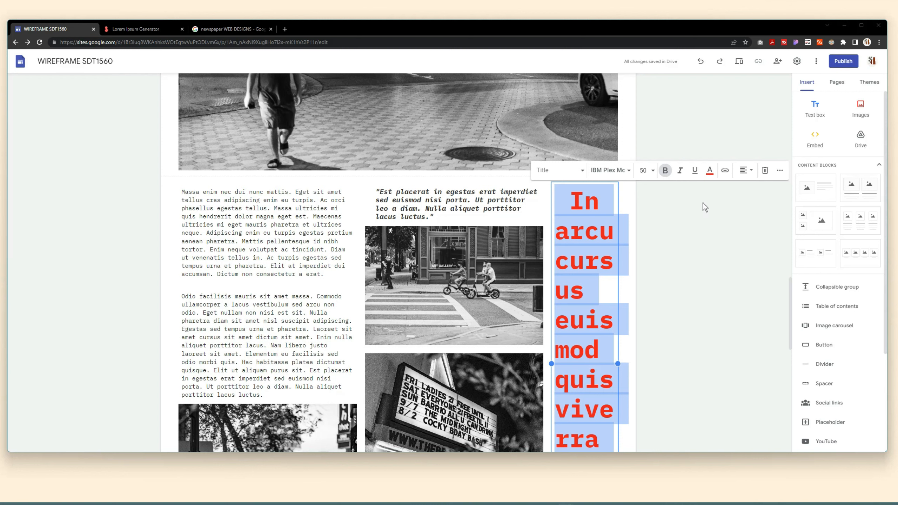
Set the title's font to Jacques Francois Shadow and replace its text with "WIREFRAME SDT1560"
{"action": "left_click", "coordinate": [614, 172]}
{"action": "scroll", "coordinate": [636, 283], "scroll_direction": "down", "scroll_amount": 10}
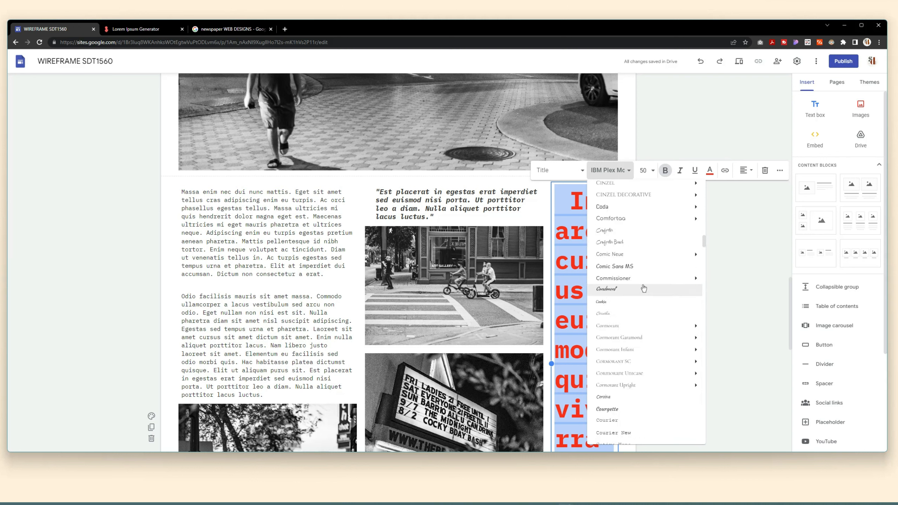
{"action": "scroll", "coordinate": [643, 287], "scroll_direction": "down", "scroll_amount": 5}
{"action": "left_click", "coordinate": [633, 233]}
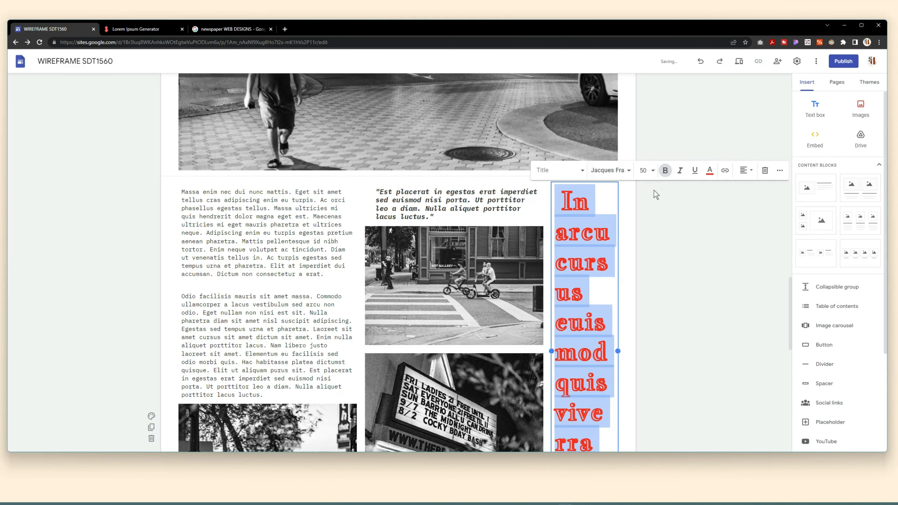
{"action": "type", "text": "WIREFRAME"}
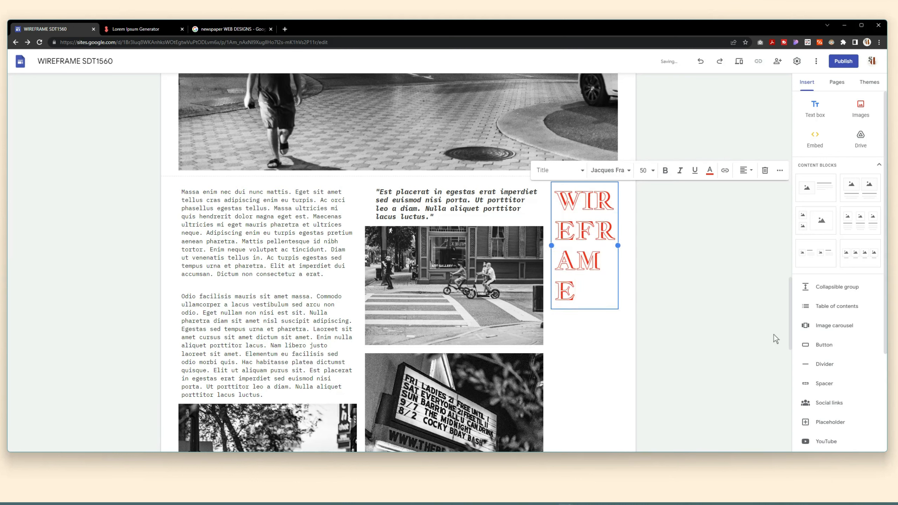
{"action": "type", "text": " SDT1560"}
Narrow the "WIREFRAME SDT1560" text box until its letters stack vertically, and centre the text
{"action": "left_click_drag", "start_coordinate": [618, 275], "coordinate": [581, 275]}
{"action": "scroll", "coordinate": [601, 310], "scroll_direction": "up", "scroll_amount": 4}
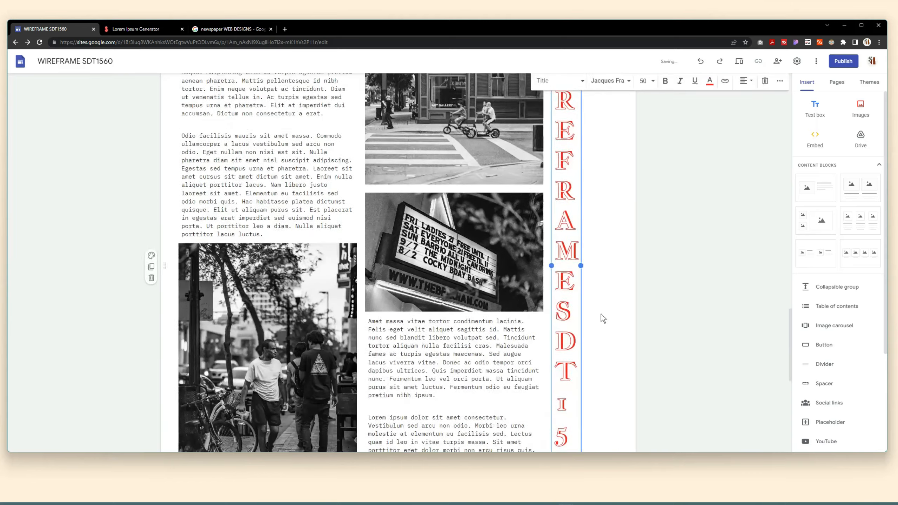
{"action": "left_click_drag", "start_coordinate": [554, 166], "coordinate": [581, 403]}
{"action": "scroll", "coordinate": [615, 397], "scroll_direction": "down", "scroll_amount": 2}
{"action": "scroll", "coordinate": [616, 397], "scroll_direction": "up", "scroll_amount": 6}
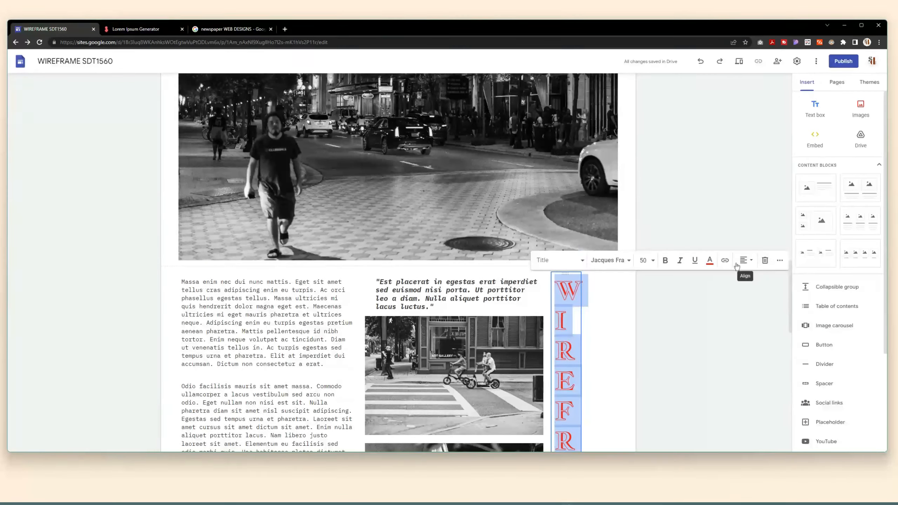
{"action": "left_click", "coordinate": [720, 279]}
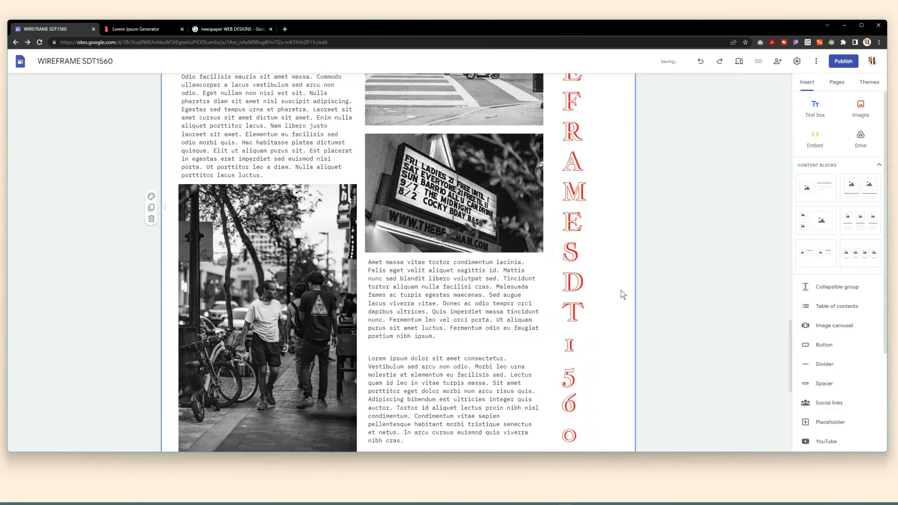
Move the vertical "WIREFRAME SDT1560" title to the right edge of the page content
{"action": "scroll", "coordinate": [621, 290], "scroll_direction": "up", "scroll_amount": 7}
{"action": "left_click", "coordinate": [570, 227]}
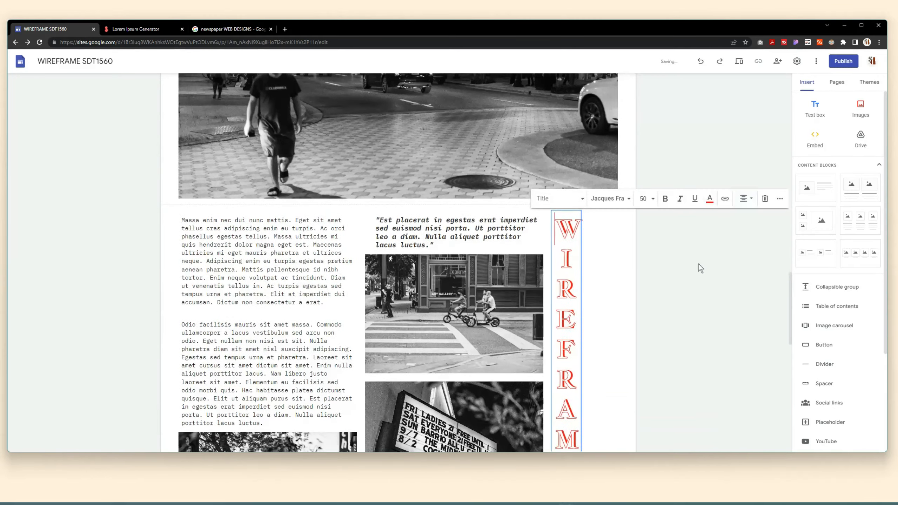
{"action": "left_click", "coordinate": [698, 264]}
{"action": "scroll", "coordinate": [698, 264], "scroll_direction": "down", "scroll_amount": 7}
{"action": "scroll", "coordinate": [622, 257], "scroll_direction": "up", "scroll_amount": 7}
{"action": "left_click_drag", "start_coordinate": [567, 213], "coordinate": [605, 213]}
{"action": "scroll", "coordinate": [723, 107], "scroll_direction": "down", "scroll_amount": 3}
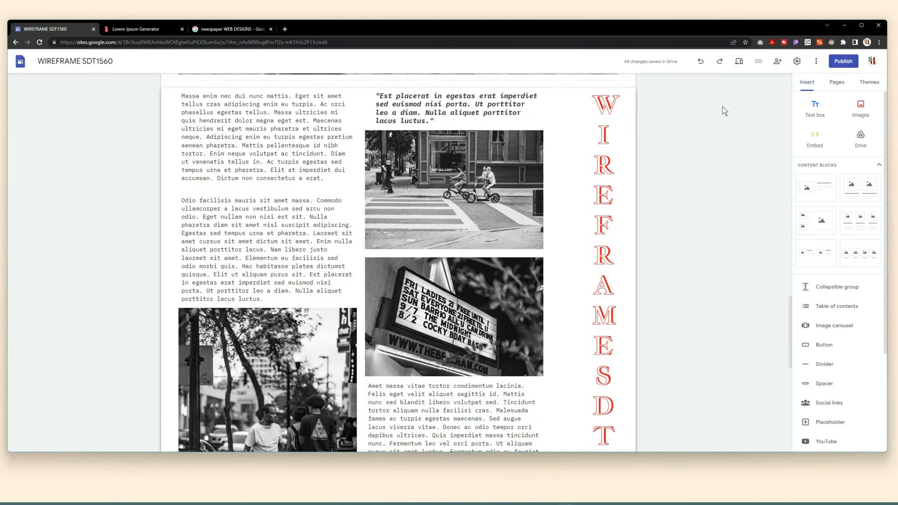
Preview the page at desktop size and check how the vertical title displays
{"action": "left_click", "coordinate": [739, 61]}
{"action": "left_click", "coordinate": [786, 421]}
{"action": "scroll", "coordinate": [578, 296], "scroll_direction": "down", "scroll_amount": 15}
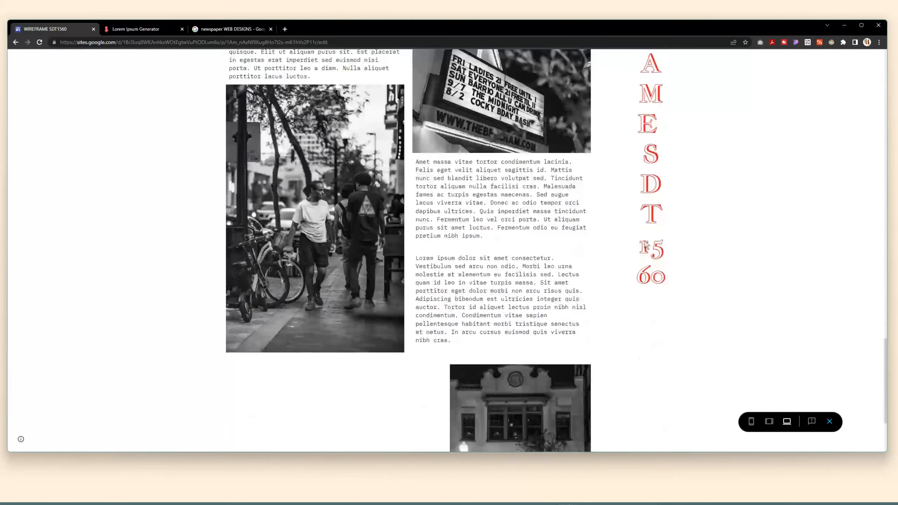
{"action": "key", "text": "Escape"}
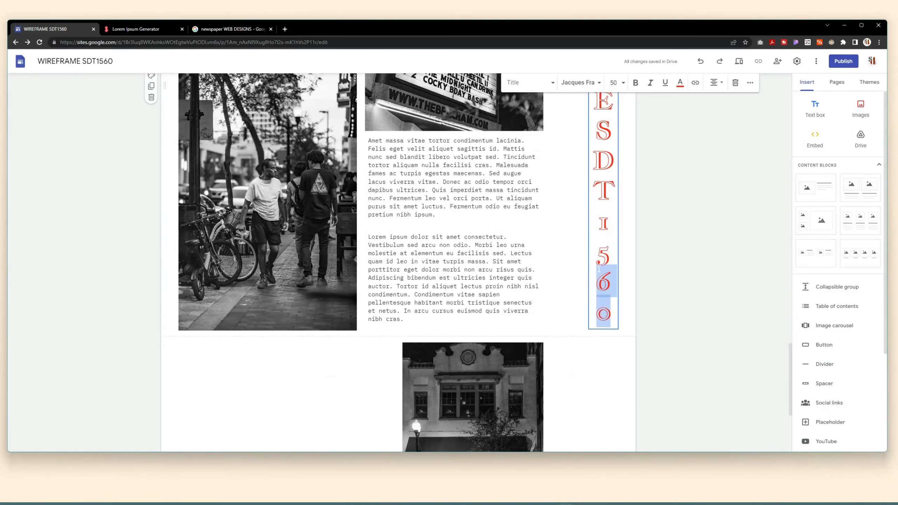
Change the vertical title to the Heading style with a font size of 72
{"action": "triple_click", "coordinate": [603, 190]}
{"action": "scroll", "coordinate": [603, 190], "scroll_direction": "up", "scroll_amount": 12}
{"action": "left_click", "coordinate": [558, 262]}
{"action": "left_click", "coordinate": [553, 321]}
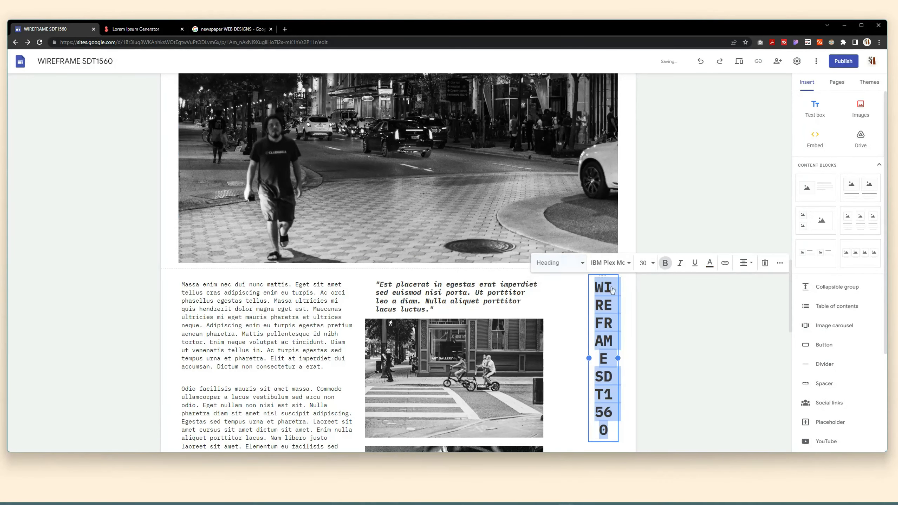
{"action": "left_click", "coordinate": [643, 262]}
{"action": "left_click", "coordinate": [643, 237]}
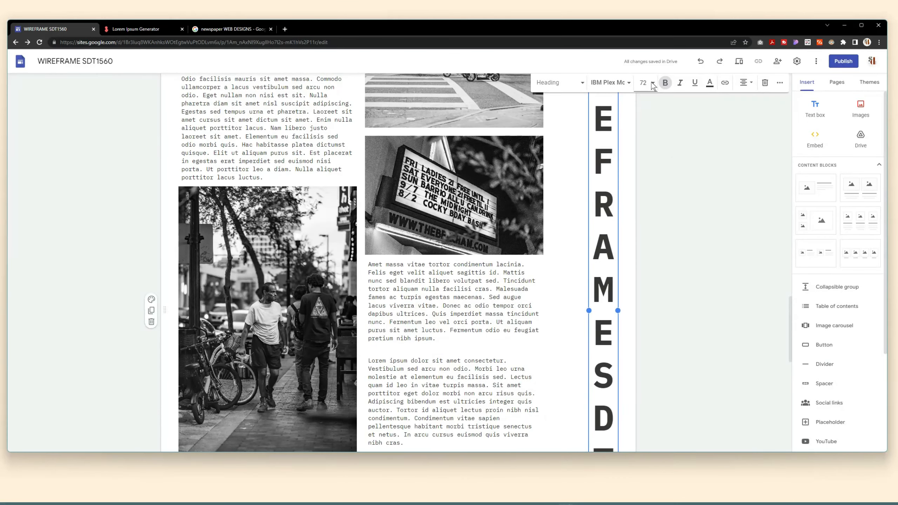
Preview the page at phone and tablet sizes to check the layout with the enlarged vertical title
{"action": "left_click", "coordinate": [738, 61]}
{"action": "scroll", "coordinate": [762, 407], "scroll_direction": "down", "scroll_amount": 20}
{"action": "left_click", "coordinate": [751, 421]}
{"action": "scroll", "coordinate": [485, 247], "scroll_direction": "down", "scroll_amount": 15}
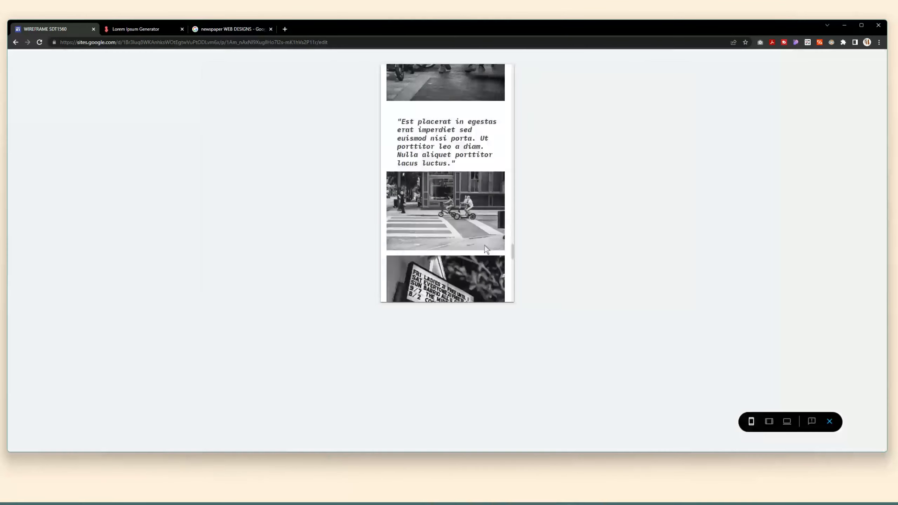
{"action": "scroll", "coordinate": [483, 248], "scroll_direction": "up", "scroll_amount": 3}
{"action": "left_click", "coordinate": [769, 421]}
{"action": "left_click", "coordinate": [829, 421]}
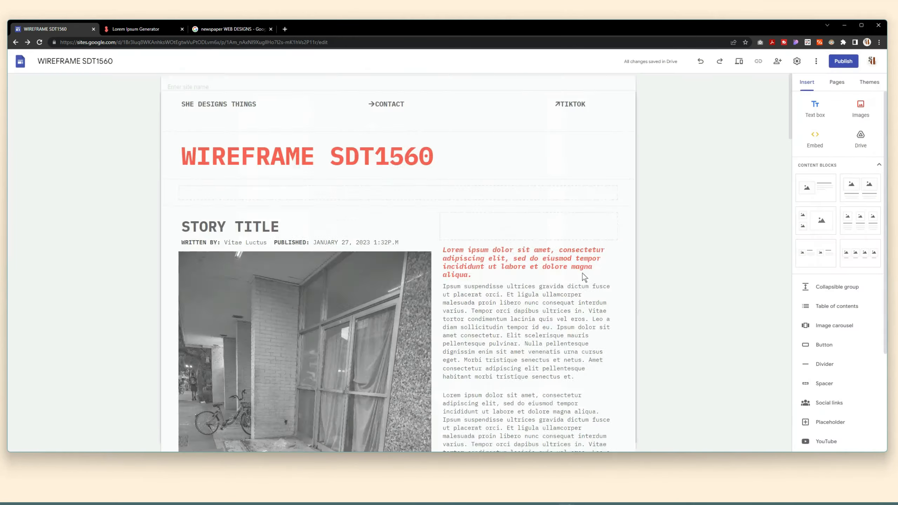
{"action": "scroll", "coordinate": [549, 255], "scroll_direction": "up", "scroll_amount": 4}
{"action": "left_click_drag", "start_coordinate": [601, 130], "coordinate": [567, 131]}
{"action": "key", "text": "ctrl+z"}
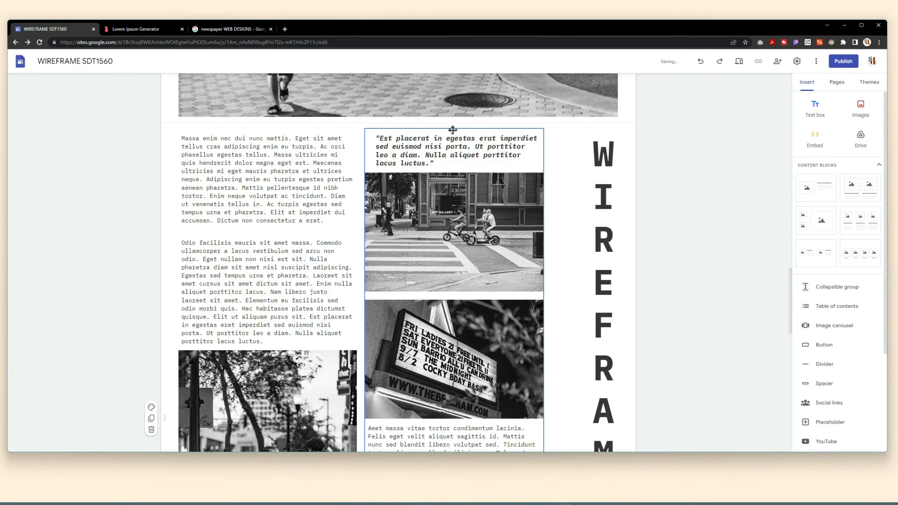
Shift the column with the pull quote, photos and text one grid column right, next to the vertical title
{"action": "left_click_drag", "start_coordinate": [453, 130], "coordinate": [490, 131]}
{"action": "scroll", "coordinate": [379, 275], "scroll_direction": "down", "scroll_amount": 9}
{"action": "scroll", "coordinate": [378, 276], "scroll_direction": "up", "scroll_amount": 10}
{"action": "scroll", "coordinate": [368, 387], "scroll_direction": "down", "scroll_amount": 2}
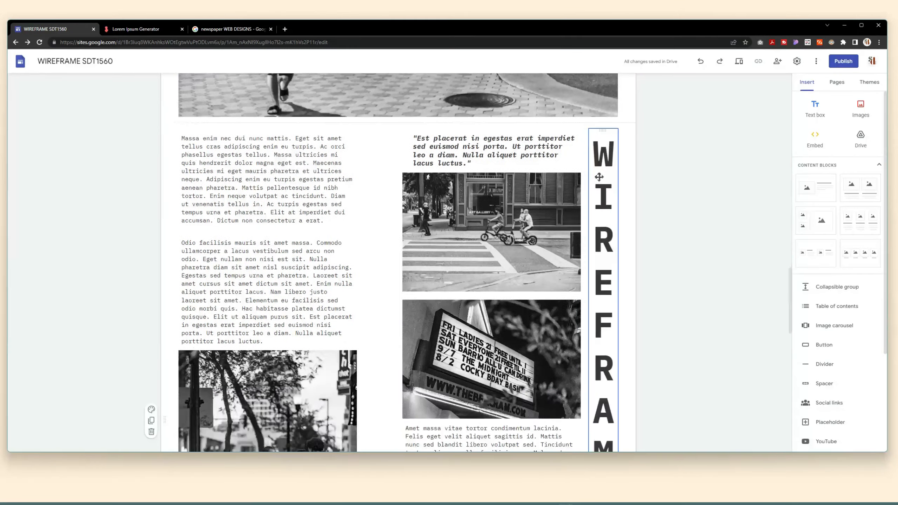
Move the vertical title into the gap between the two-paragraph text column and the photo column
{"action": "left_click_drag", "start_coordinate": [599, 178], "coordinate": [379, 138]}
{"action": "scroll", "coordinate": [477, 191], "scroll_direction": "down", "scroll_amount": 7}
{"action": "scroll", "coordinate": [477, 190], "scroll_direction": "up", "scroll_amount": 1}
{"action": "scroll", "coordinate": [392, 302], "scroll_direction": "down", "scroll_amount": 2}
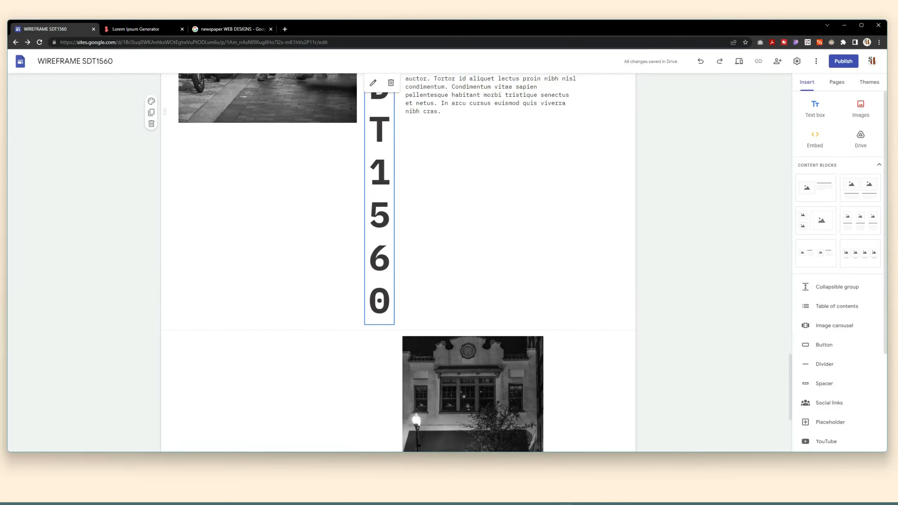
Try to enter a custom font size for the vertical title
{"action": "left_click", "coordinate": [477, 300]}
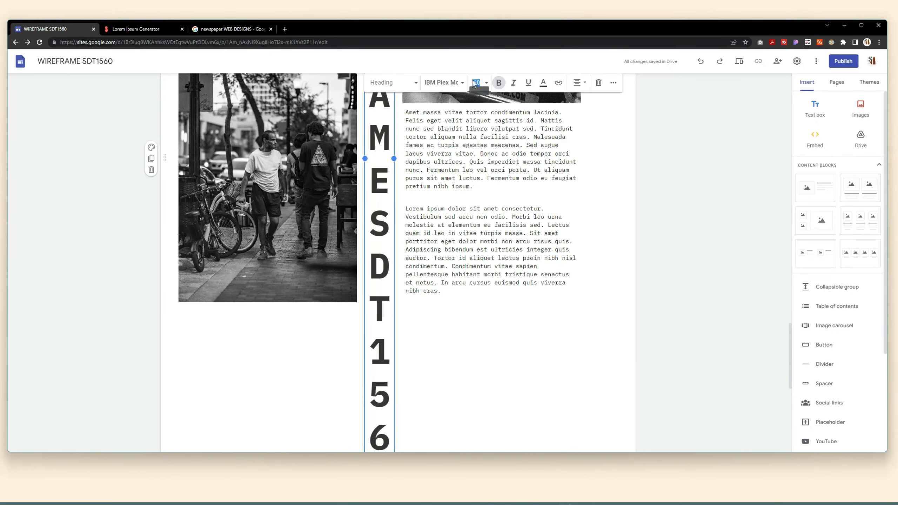
{"action": "scroll", "coordinate": [473, 84], "scroll_direction": "up", "scroll_amount": 10}
{"action": "scroll", "coordinate": [474, 85], "scroll_direction": "down", "scroll_amount": 15}
{"action": "scroll", "coordinate": [474, 84], "scroll_direction": "up", "scroll_amount": 3}
{"action": "type", "text": "1"}
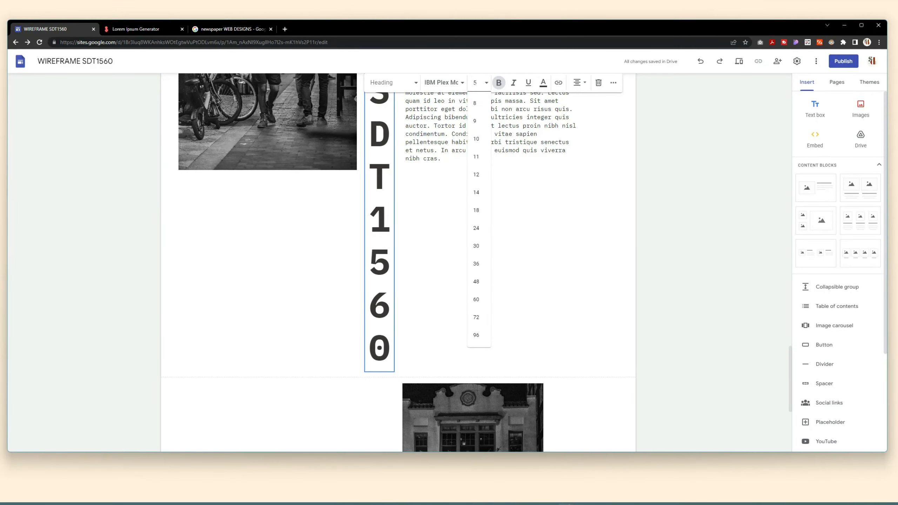
{"action": "key", "text": "Return"}
{"action": "scroll", "coordinate": [466, 278], "scroll_direction": "down", "scroll_amount": 12}
{"action": "scroll", "coordinate": [466, 278], "scroll_direction": "up", "scroll_amount": 12}
{"action": "left_click", "coordinate": [622, 282]}
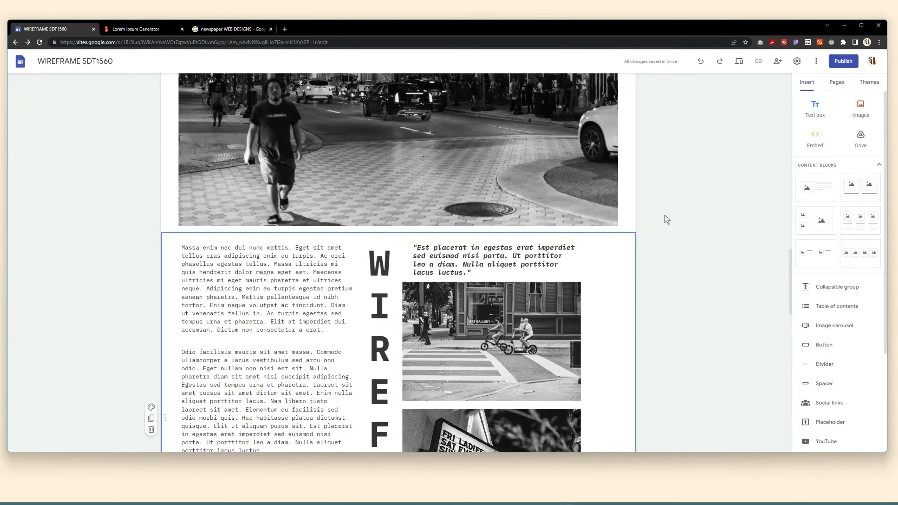
Preview the page at desktop and phone sizes to check the repositioned vertical title
{"action": "key", "text": "ctrl+shift+p"}
{"action": "scroll", "coordinate": [430, 268], "scroll_direction": "down", "scroll_amount": 15}
{"action": "left_click", "coordinate": [787, 420]}
{"action": "left_click", "coordinate": [751, 421]}
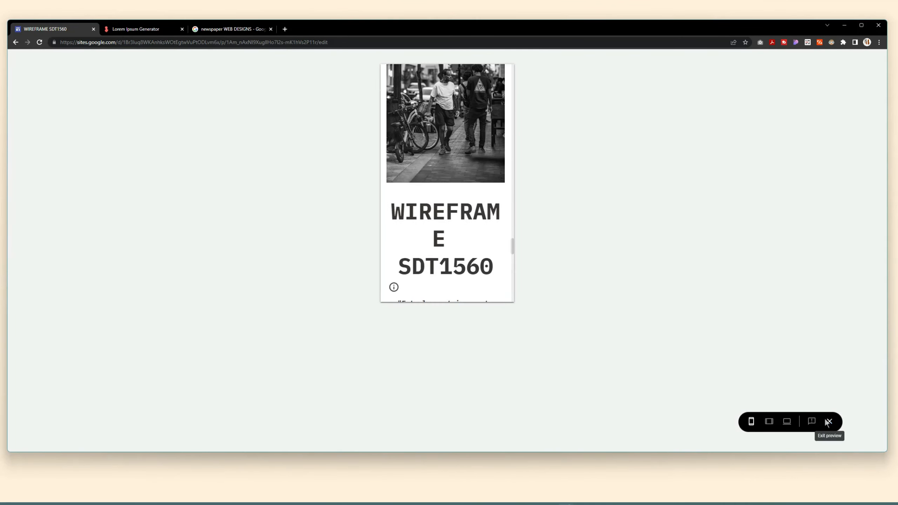
{"action": "left_click", "coordinate": [827, 421]}
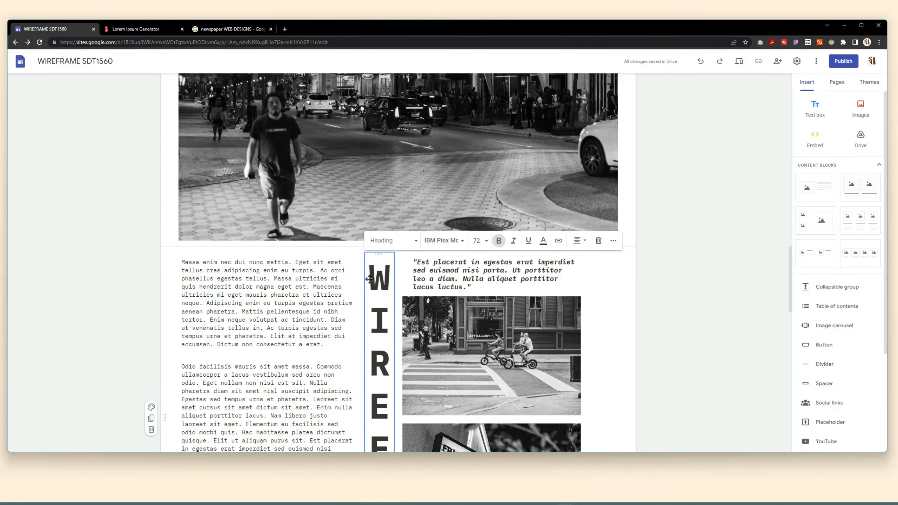
Set the font size of the whole vertical title to 60
{"action": "left_click_drag", "start_coordinate": [369, 279], "coordinate": [389, 443]}
{"action": "left_click", "coordinate": [487, 86]}
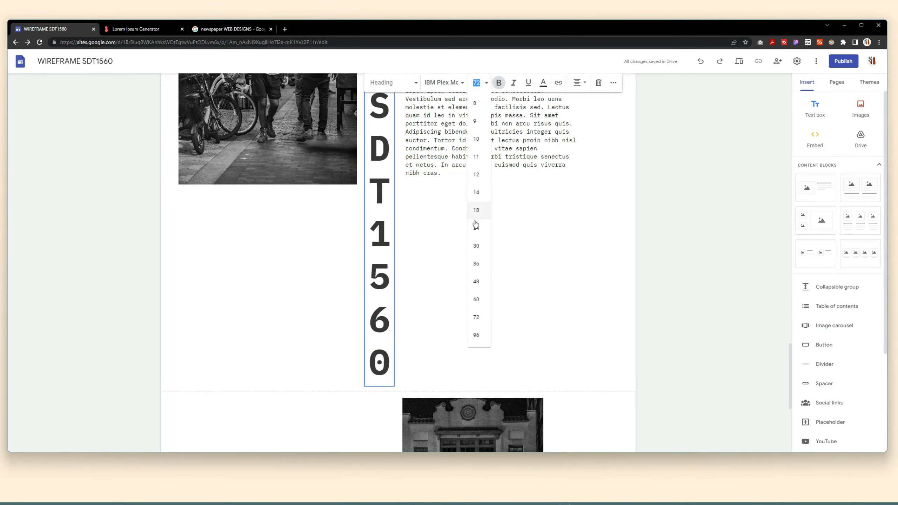
{"action": "left_click", "coordinate": [478, 299]}
Preview the page at phone and tablet sizes to check how the resized title wraps
{"action": "scroll", "coordinate": [602, 186], "scroll_direction": "up", "scroll_amount": 5}
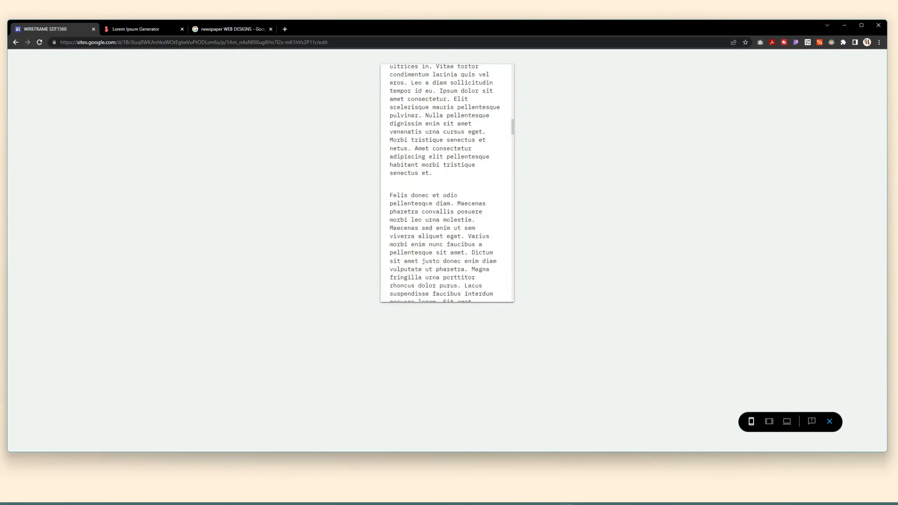
{"action": "scroll", "coordinate": [400, 91], "scroll_direction": "down", "scroll_amount": 20}
{"action": "left_click", "coordinate": [768, 421]}
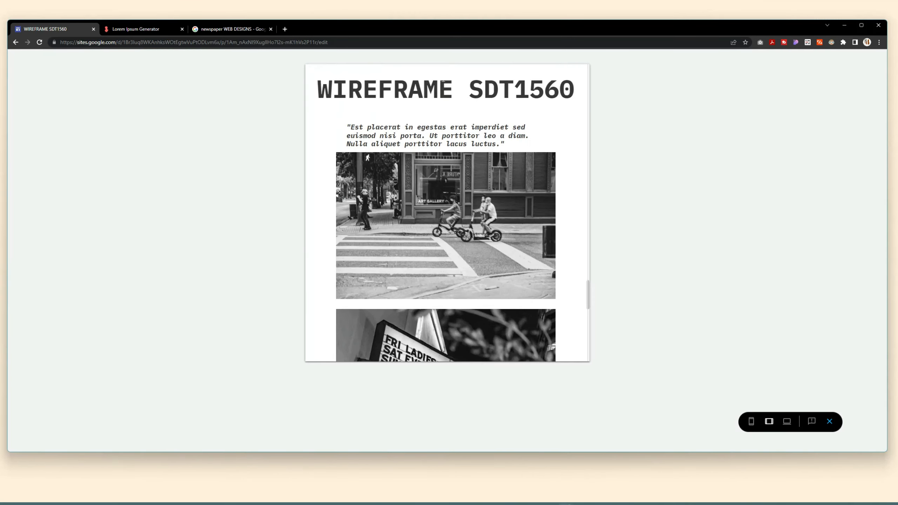
Check the vertical title in the desktop preview, and examine the letter alignment along its full length in the editor
{"action": "left_click", "coordinate": [787, 422]}
{"action": "scroll", "coordinate": [318, 310], "scroll_direction": "down", "scroll_amount": 10}
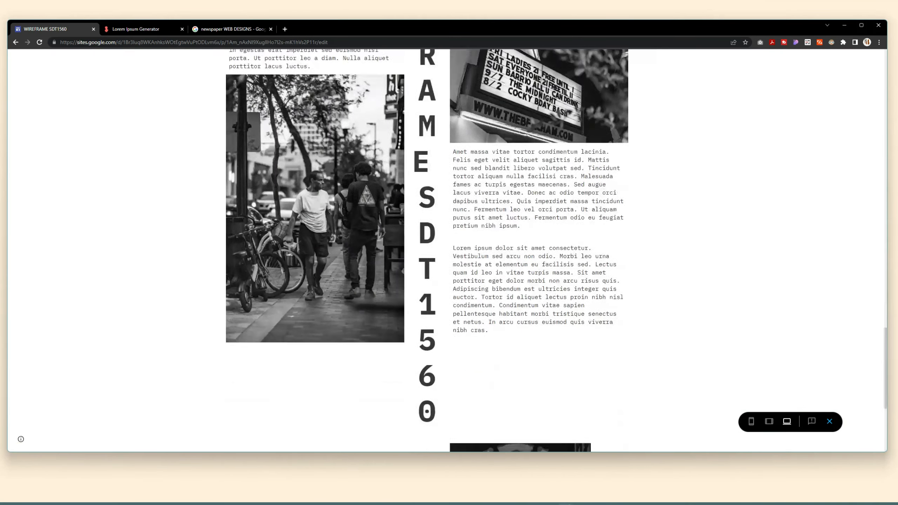
{"action": "key", "text": "Escape"}
{"action": "scroll", "coordinate": [375, 342], "scroll_direction": "down", "scroll_amount": 10}
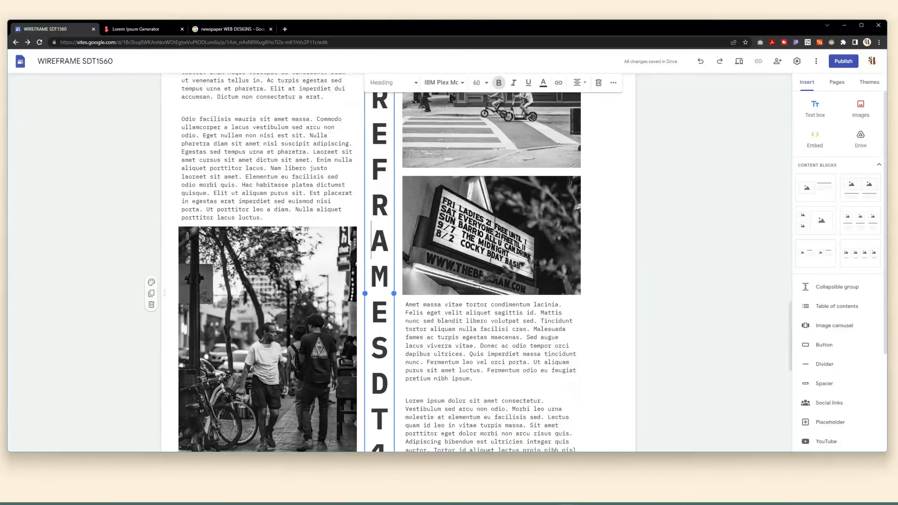
{"action": "key", "text": "ctrl+a"}
{"action": "scroll", "coordinate": [386, 296], "scroll_direction": "down", "scroll_amount": 7}
{"action": "scroll", "coordinate": [385, 296], "scroll_direction": "up", "scroll_amount": 10}
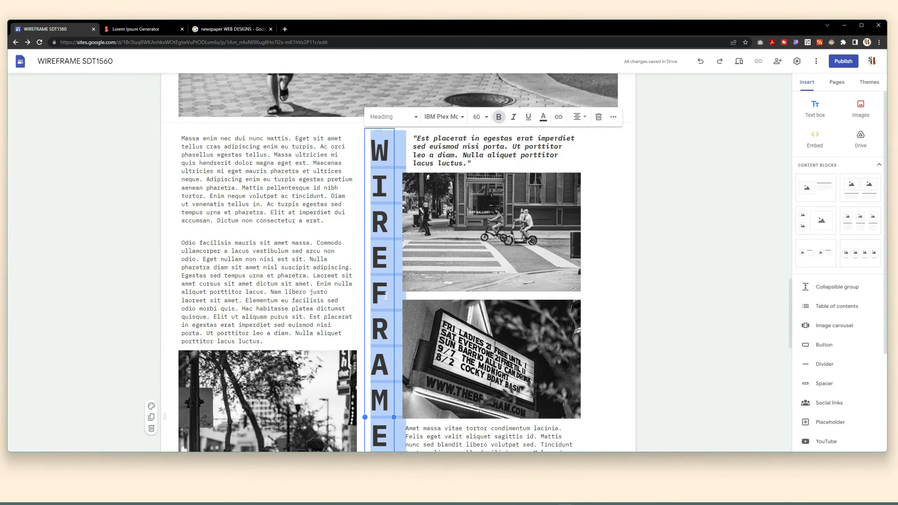
{"action": "scroll", "coordinate": [386, 296], "scroll_direction": "down", "scroll_amount": 2}
{"action": "scroll", "coordinate": [579, 106], "scroll_direction": "down", "scroll_amount": 5}
Preview the page at desktop, tablet and phone sizes to recheck the vertical title
{"action": "left_click", "coordinate": [738, 61]}
{"action": "scroll", "coordinate": [446, 250], "scroll_direction": "down", "scroll_amount": 10}
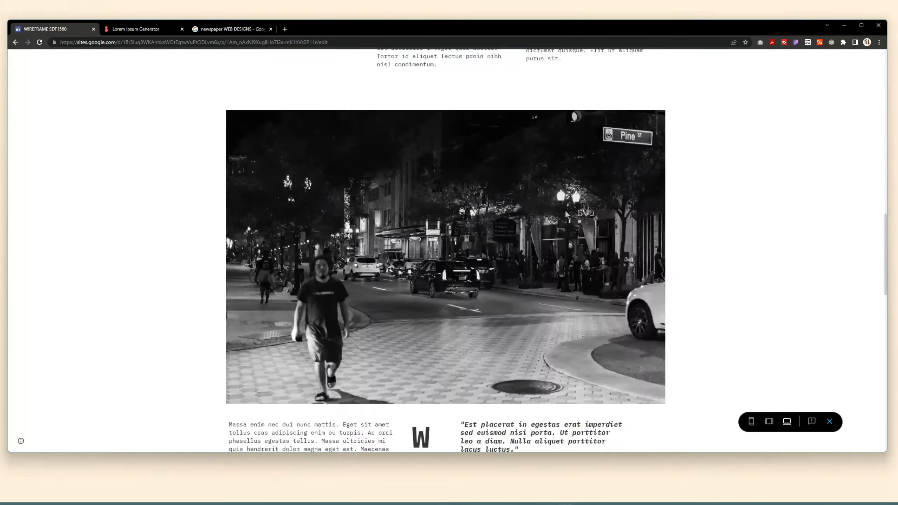
{"action": "scroll", "coordinate": [447, 250], "scroll_direction": "up", "scroll_amount": 2}
{"action": "left_click", "coordinate": [768, 421]}
{"action": "left_click", "coordinate": [751, 421]}
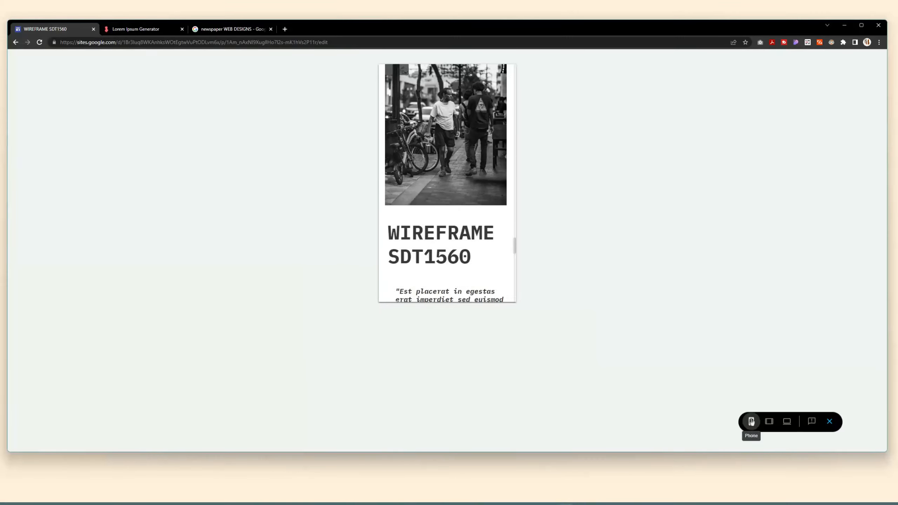
{"action": "left_click", "coordinate": [787, 421]}
{"action": "scroll", "coordinate": [682, 350], "scroll_direction": "up", "scroll_amount": 5}
{"action": "scroll", "coordinate": [682, 349], "scroll_direction": "down", "scroll_amount": 3}
{"action": "key", "text": "Escape"}
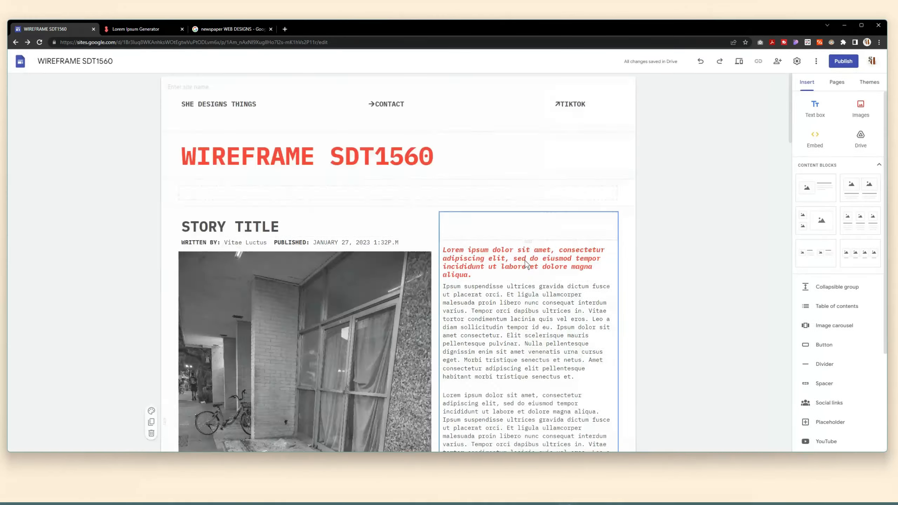
Split the text above the sidewalk photo into more paragraphs, breaking before "Elementum eu facilisis" and "Mattis pellentesque"
{"action": "scroll", "coordinate": [525, 260], "scroll_direction": "down", "scroll_amount": 20}
{"action": "scroll", "coordinate": [251, 207], "scroll_direction": "up", "scroll_amount": 8}
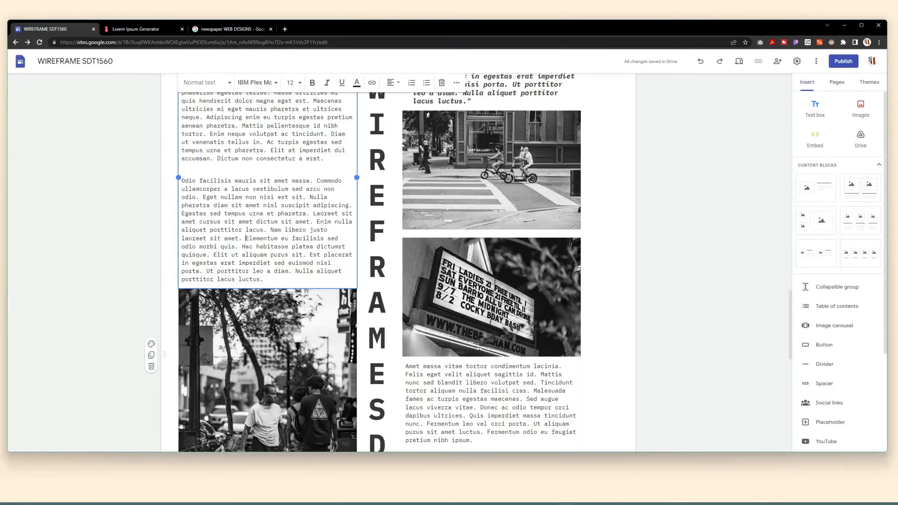
{"action": "key", "text": "Return"}
{"action": "key", "text": "Return"}
{"action": "scroll", "coordinate": [287, 297], "scroll_direction": "up", "scroll_amount": 2}
{"action": "left_click", "coordinate": [242, 187]}
{"action": "key", "text": "Return"}
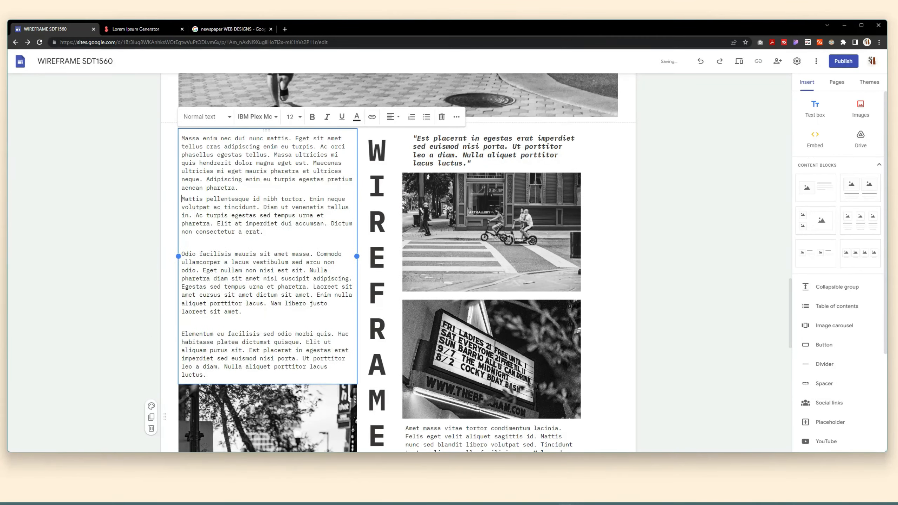
{"action": "key", "text": "Return"}
Separate the passage starting "Donec ac odio tempor" into its own paragraph in the text below the marquee photo
{"action": "scroll", "coordinate": [494, 283], "scroll_direction": "down", "scroll_amount": 5}
{"action": "left_click", "coordinate": [479, 283]}
{"action": "key", "text": "Return"}
{"action": "key", "text": "Right"}
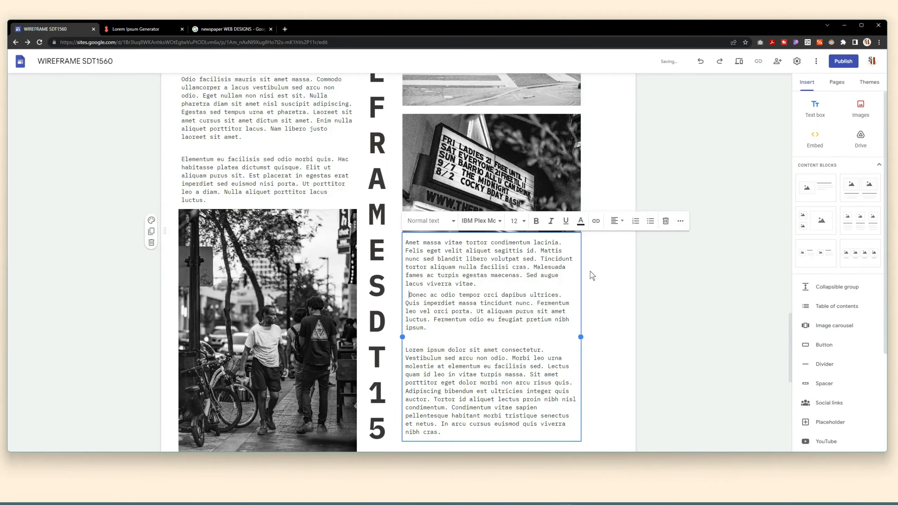
{"action": "key", "text": "Return"}
{"action": "scroll", "coordinate": [590, 270], "scroll_direction": "down", "scroll_amount": 3}
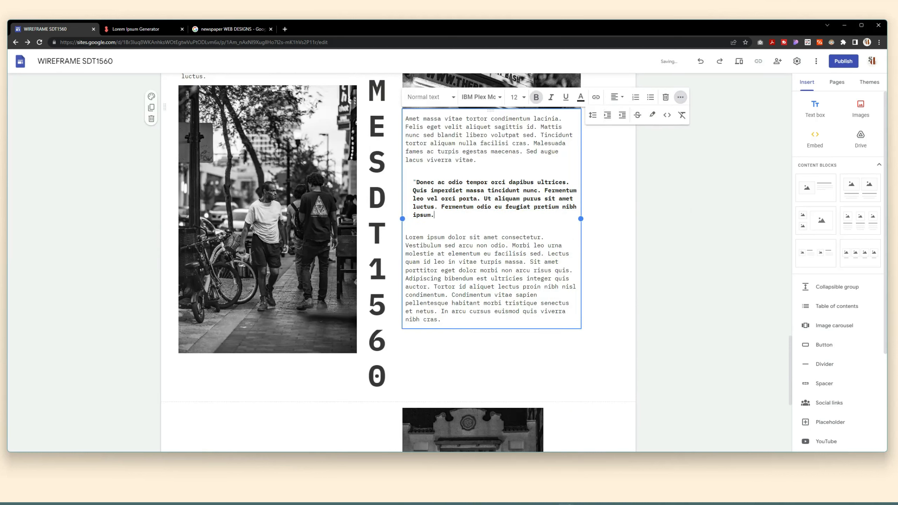
Close the "Donec ac odio" passage with a quotation mark and apply the Subheading style to the whole quote
{"action": "key", "text": "BackSpace"}
{"action": "type", "text": "\""}
{"action": "left_click_drag", "start_coordinate": [438, 214], "coordinate": [413, 181]}
{"action": "left_click", "coordinate": [430, 96]}
{"action": "left_click", "coordinate": [429, 181]}
{"action": "left_click", "coordinate": [595, 328]}
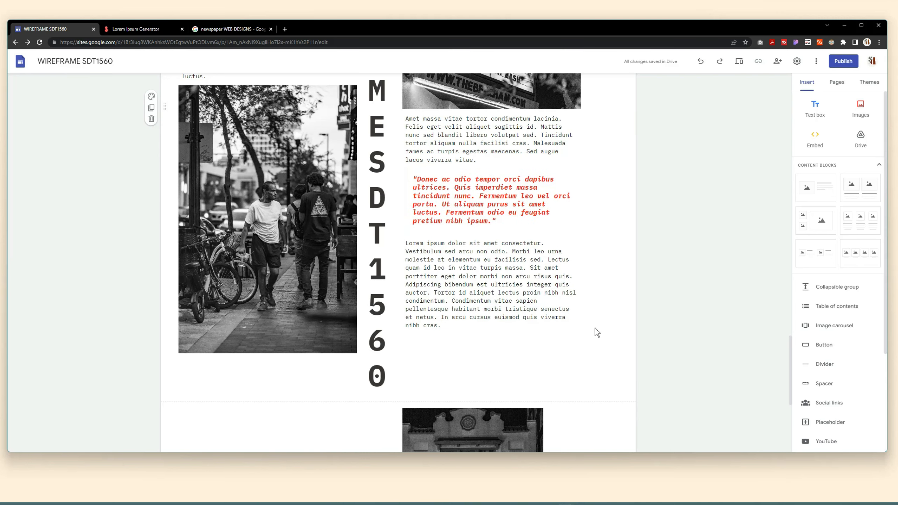
Insert a spacer between the wide street photo and the vertical-title section, and adjust its placement
{"action": "scroll", "coordinate": [595, 329], "scroll_direction": "down", "scroll_amount": 7}
{"action": "scroll", "coordinate": [595, 317], "scroll_direction": "up", "scroll_amount": 16}
{"action": "left_click", "coordinate": [491, 283]}
{"action": "left_click", "coordinate": [823, 383]}
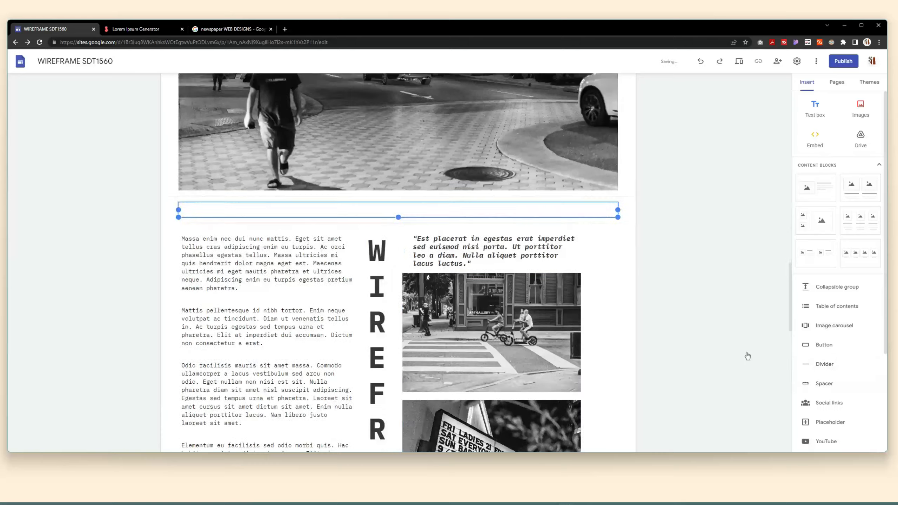
{"action": "left_click_drag", "start_coordinate": [479, 208], "coordinate": [479, 176]}
Extend the sidewalk photo down to the end of the vertical title, and start a new paragraph at "Condimentum vitae sapien"
{"action": "scroll", "coordinate": [478, 176], "scroll_direction": "down", "scroll_amount": 3}
{"action": "scroll", "coordinate": [613, 283], "scroll_direction": "down", "scroll_amount": 10}
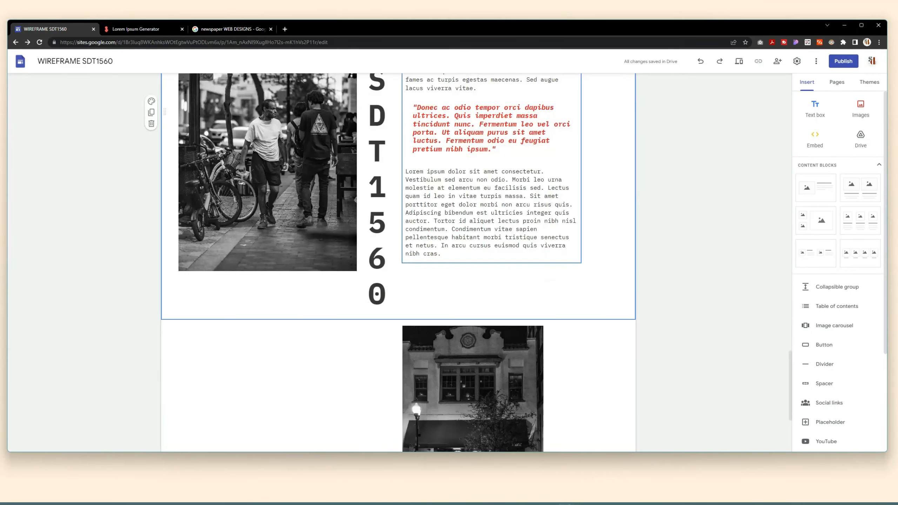
{"action": "left_click_drag", "start_coordinate": [269, 272], "coordinate": [269, 314]}
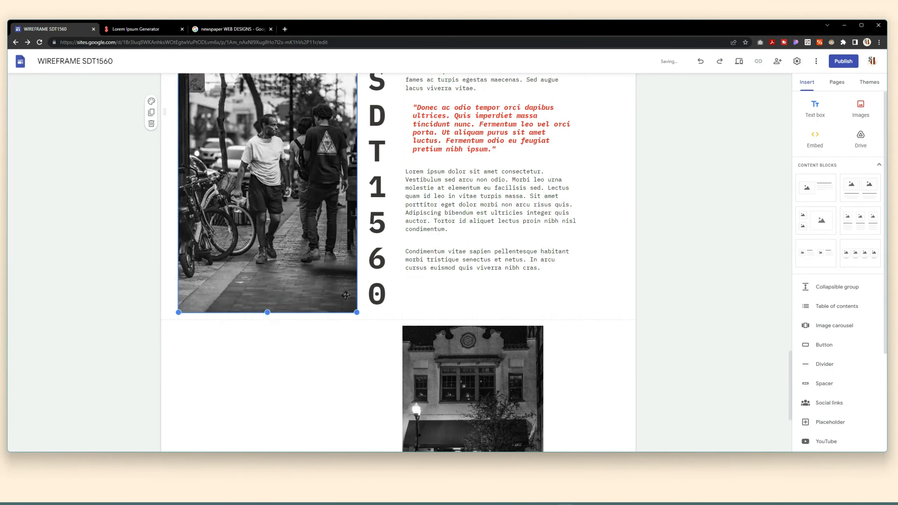
{"action": "scroll", "coordinate": [495, 301], "scroll_direction": "up", "scroll_amount": 4}
{"action": "scroll", "coordinate": [543, 291], "scroll_direction": "down", "scroll_amount": 3}
{"action": "scroll", "coordinate": [499, 209], "scroll_direction": "up", "scroll_amount": 7}
{"action": "scroll", "coordinate": [499, 209], "scroll_direction": "down", "scroll_amount": 1}
Increase the height of the cyclists photo beside the vertical title
{"action": "left_click", "coordinate": [499, 209]}
{"action": "left_click_drag", "start_coordinate": [491, 286], "coordinate": [491, 305]}
{"action": "scroll", "coordinate": [510, 247], "scroll_direction": "down", "scroll_amount": 7}
{"action": "scroll", "coordinate": [511, 247], "scroll_direction": "up", "scroll_amount": 9}
Increase the marquee photo's height and fine-tune it so the text below lines up with the bottom of the neighbouring columns
{"action": "left_click", "coordinate": [509, 176]}
{"action": "left_click_drag", "start_coordinate": [491, 219], "coordinate": [491, 241]}
{"action": "scroll", "coordinate": [515, 257], "scroll_direction": "down", "scroll_amount": 1}
{"action": "scroll", "coordinate": [515, 257], "scroll_direction": "down", "scroll_amount": 10}
{"action": "scroll", "coordinate": [449, 254], "scroll_direction": "up", "scroll_amount": 5}
{"action": "scroll", "coordinate": [491, 176], "scroll_direction": "down", "scroll_amount": 2}
{"action": "left_click", "coordinate": [492, 132]}
{"action": "left_click_drag", "start_coordinate": [491, 140], "coordinate": [489, 138]}
{"action": "scroll", "coordinate": [606, 217], "scroll_direction": "up", "scroll_amount": 8}
{"action": "scroll", "coordinate": [605, 217], "scroll_direction": "down", "scroll_amount": 8}
Preview the page at desktop, phone and tablet sizes to check the resized photos and column alignment
{"action": "left_click", "coordinate": [738, 60]}
{"action": "scroll", "coordinate": [615, 319], "scroll_direction": "down", "scroll_amount": 20}
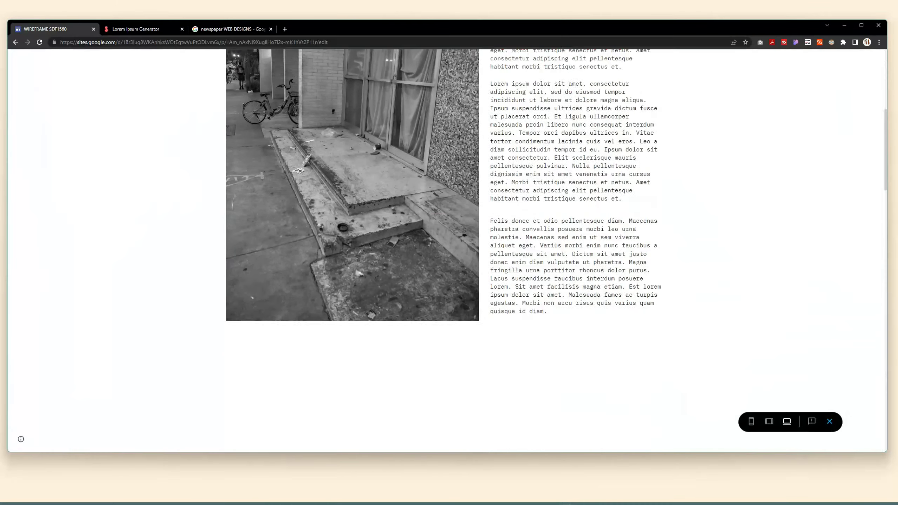
{"action": "left_click", "coordinate": [751, 421]}
{"action": "left_click", "coordinate": [769, 421]}
{"action": "left_click", "coordinate": [786, 421]}
{"action": "scroll", "coordinate": [665, 362], "scroll_direction": "up", "scroll_amount": 20}
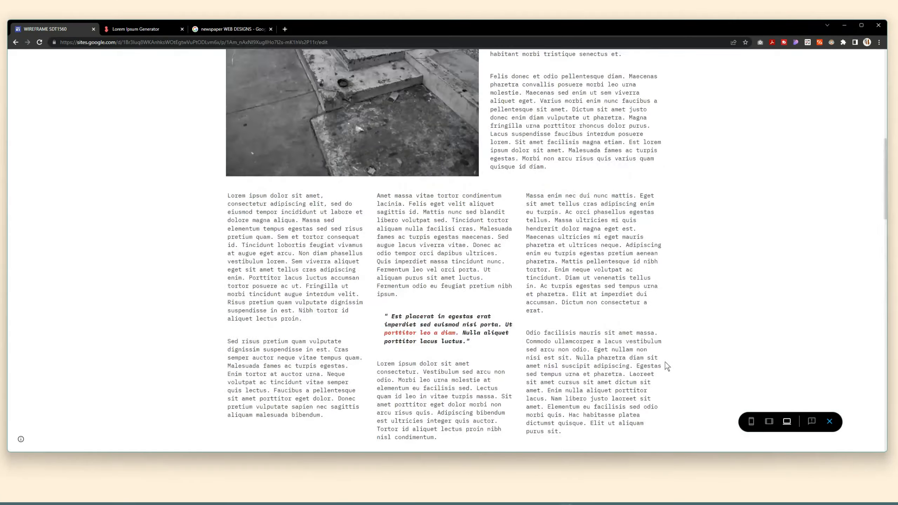
{"action": "scroll", "coordinate": [665, 362], "scroll_direction": "down", "scroll_amount": 20}
{"action": "scroll", "coordinate": [662, 359], "scroll_direction": "down", "scroll_amount": 5}
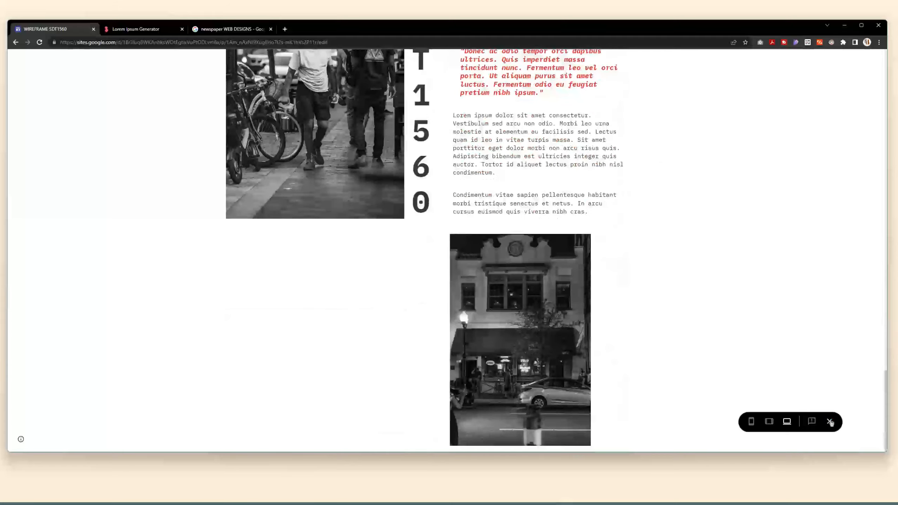
{"action": "left_click", "coordinate": [829, 421]}
Delete the empty spacer section beneath the red main title and preview the page at phone size
{"action": "left_click", "coordinate": [153, 205]}
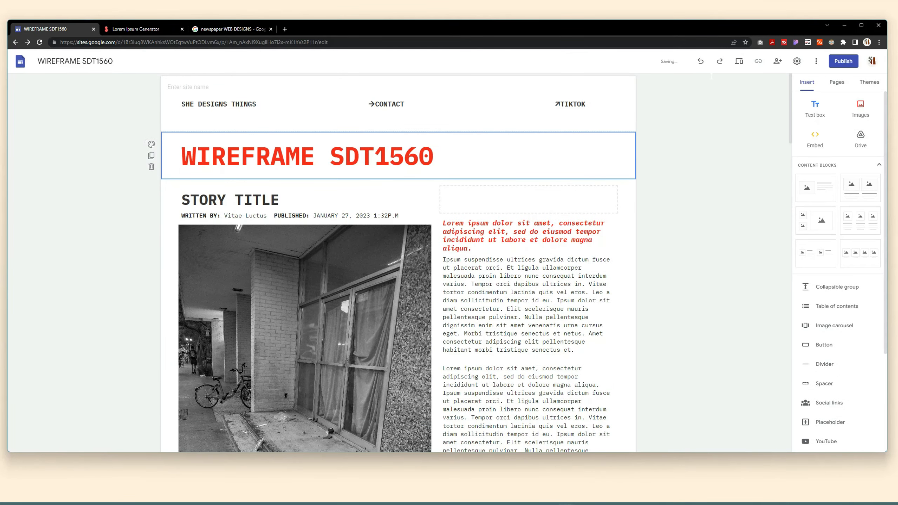
{"action": "left_click", "coordinate": [738, 61]}
{"action": "left_click", "coordinate": [750, 422]}
{"action": "left_click", "coordinate": [829, 421]}
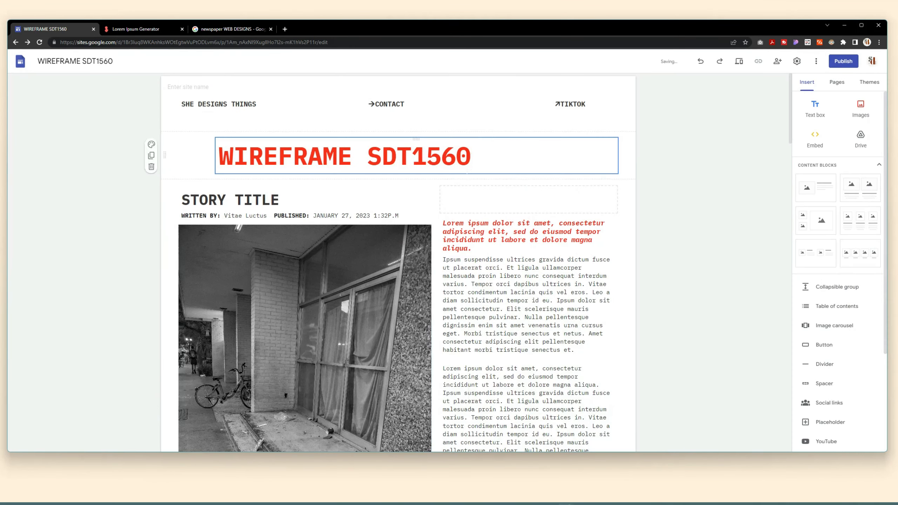
Insert divider lines below and above the red main title, and preview the page
{"action": "scroll", "coordinate": [830, 417], "scroll_direction": "down", "scroll_amount": 4}
{"action": "left_click", "coordinate": [824, 230]}
{"action": "scroll", "coordinate": [496, 347], "scroll_direction": "up", "scroll_amount": 3}
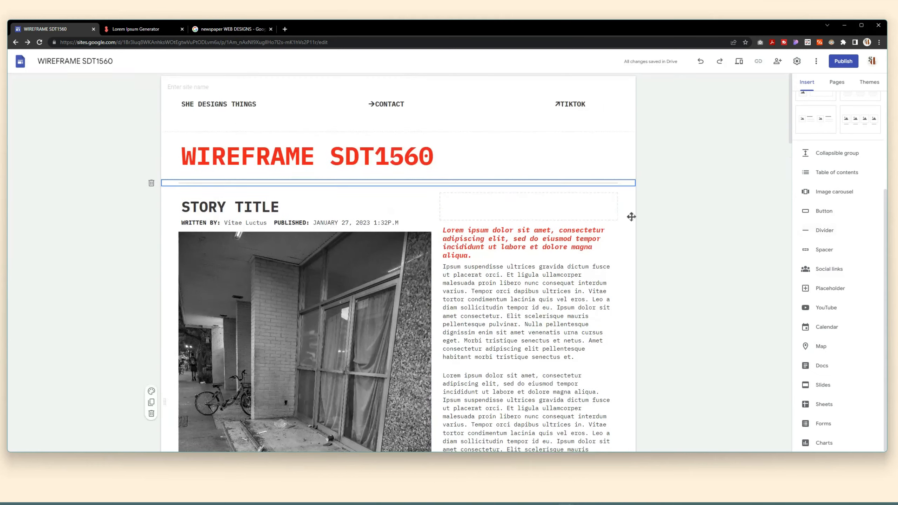
{"action": "left_click", "coordinate": [614, 127]}
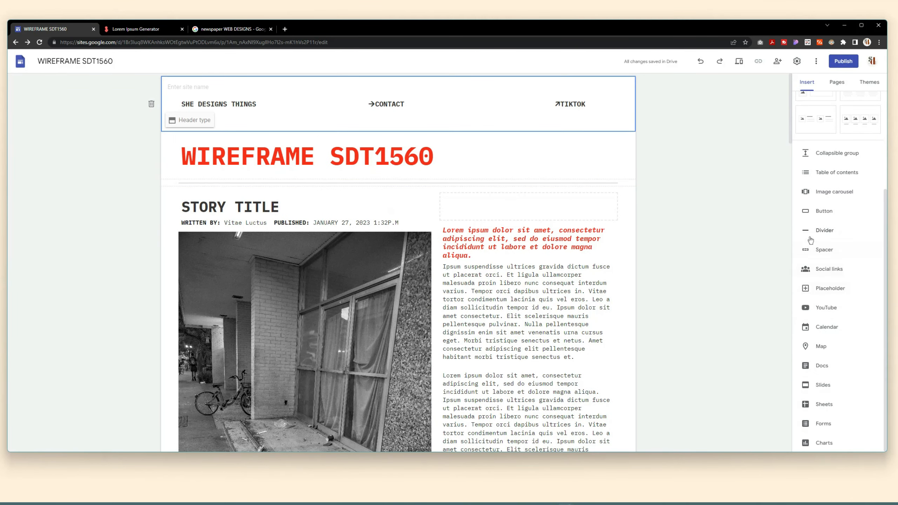
{"action": "left_click", "coordinate": [738, 61]}
{"action": "left_click", "coordinate": [829, 420]}
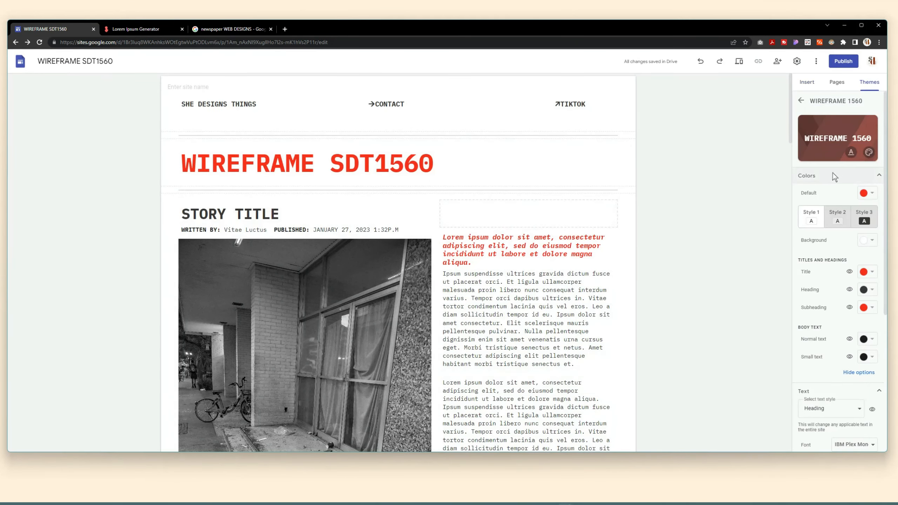
In the theme components, set the dividers to black with line weight 4, and make the Style 3 divider color red
{"action": "scroll", "coordinate": [838, 319], "scroll_direction": "down", "scroll_amount": 10}
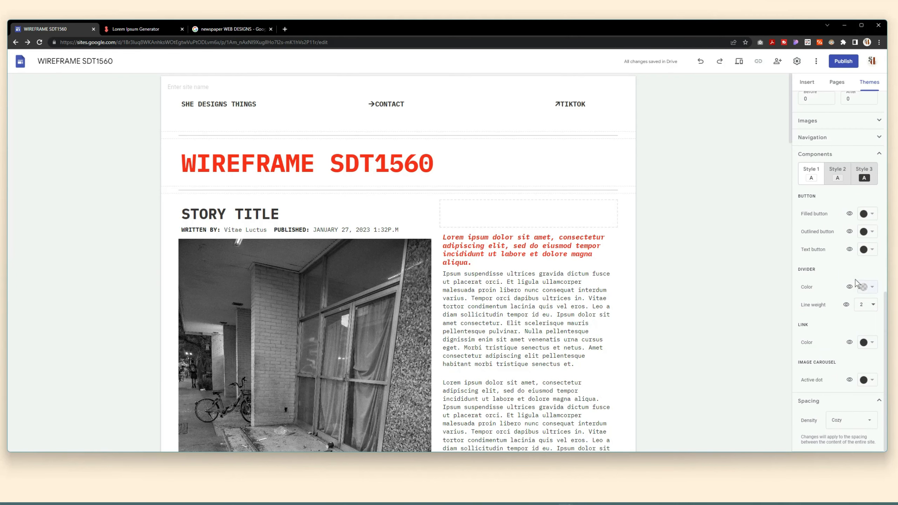
{"action": "left_click", "coordinate": [872, 287]}
{"action": "left_click", "coordinate": [787, 301]}
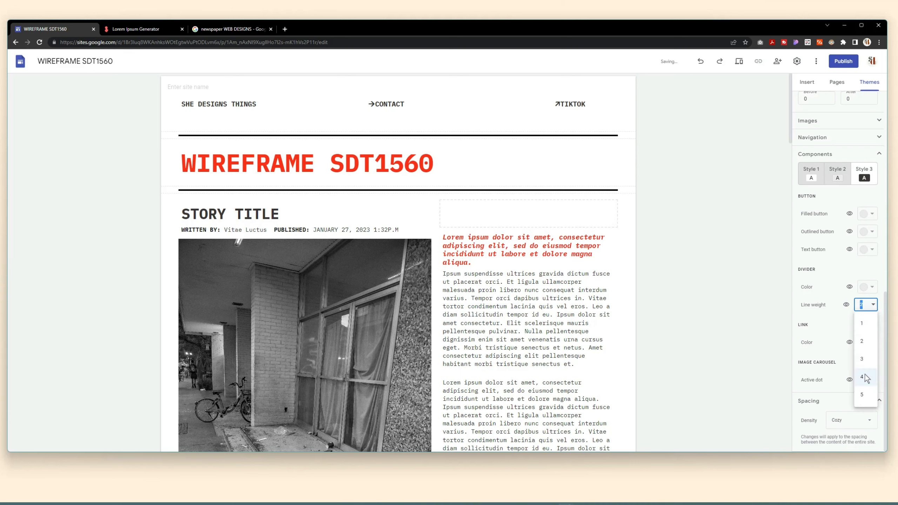
{"action": "left_click", "coordinate": [867, 287]}
{"action": "left_click", "coordinate": [796, 311]}
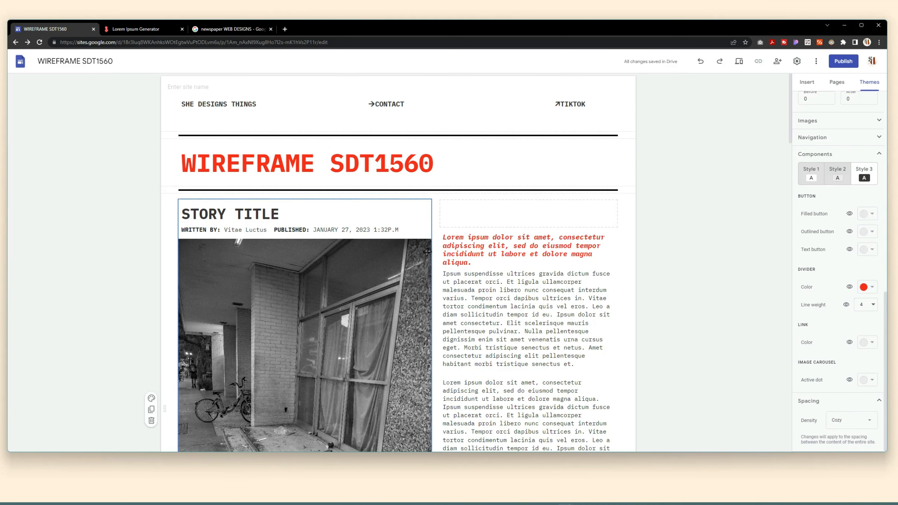
Preview the whole page at phone, desktop and tablet sizes to check the dividers and section spacing
{"action": "left_click", "coordinate": [738, 61]}
{"action": "scroll", "coordinate": [478, 240], "scroll_direction": "down", "scroll_amount": 10}
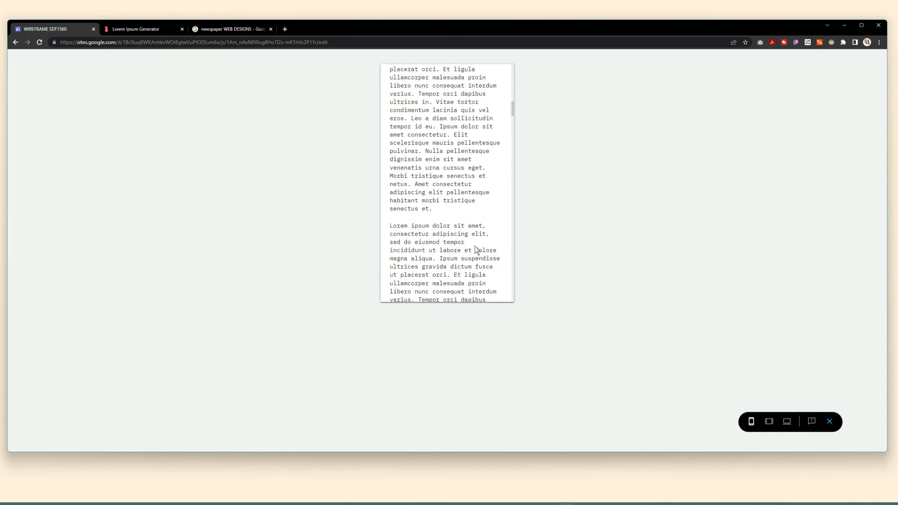
{"action": "left_click", "coordinate": [786, 421]}
{"action": "left_click", "coordinate": [769, 421]}
{"action": "scroll", "coordinate": [510, 281], "scroll_direction": "up", "scroll_amount": 10}
{"action": "scroll", "coordinate": [510, 283], "scroll_direction": "down", "scroll_amount": 15}
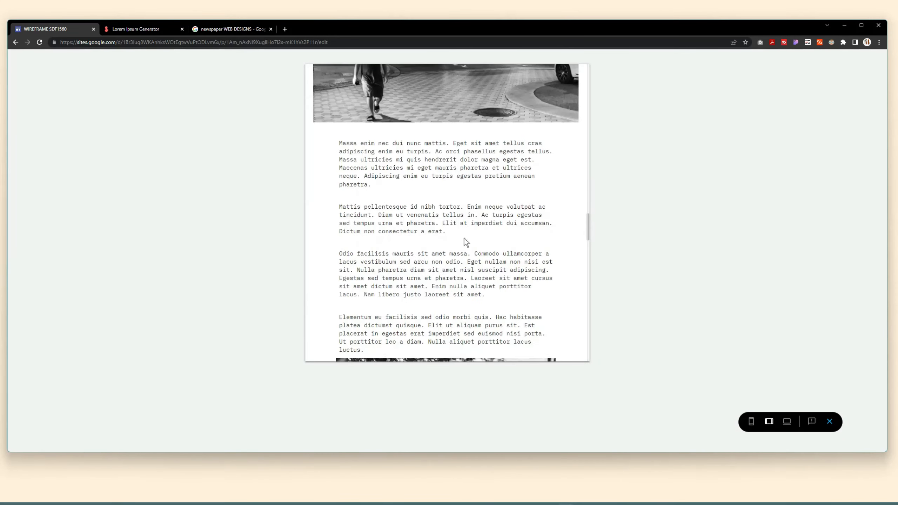
{"action": "scroll", "coordinate": [388, 270], "scroll_direction": "up", "scroll_amount": 10}
{"action": "left_click", "coordinate": [786, 421]}
{"action": "scroll", "coordinate": [650, 398], "scroll_direction": "up", "scroll_amount": 15}
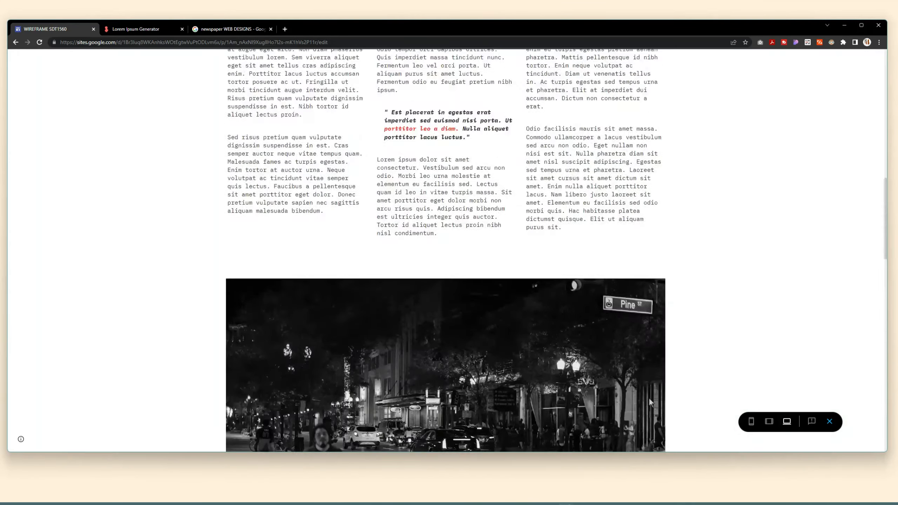
{"action": "left_click", "coordinate": [751, 421]}
{"action": "scroll", "coordinate": [481, 292], "scroll_direction": "down", "scroll_amount": 10}
{"action": "scroll", "coordinate": [481, 293], "scroll_direction": "up", "scroll_amount": 5}
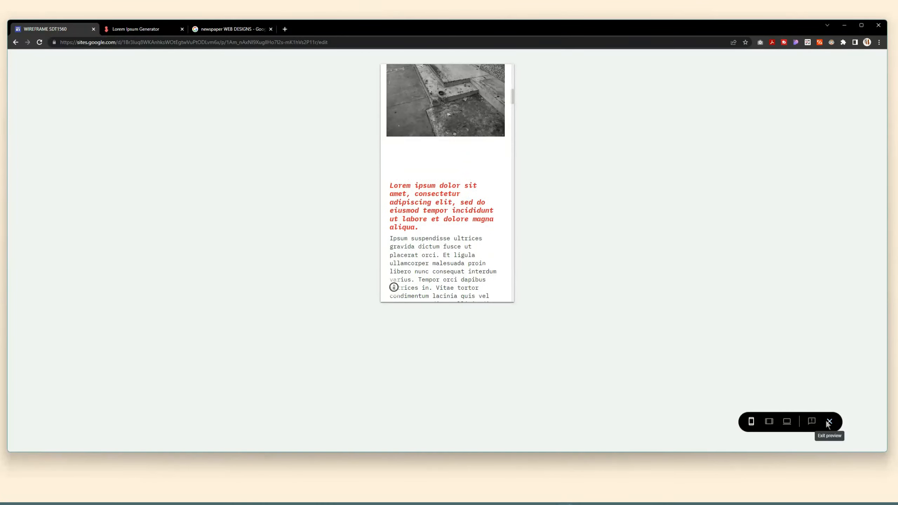
{"action": "left_click", "coordinate": [829, 421]}
Reduce the height of the spacer above the red intro quote, and preview the page at phone and desktop sizes
{"action": "scroll", "coordinate": [431, 334], "scroll_direction": "up", "scroll_amount": 6}
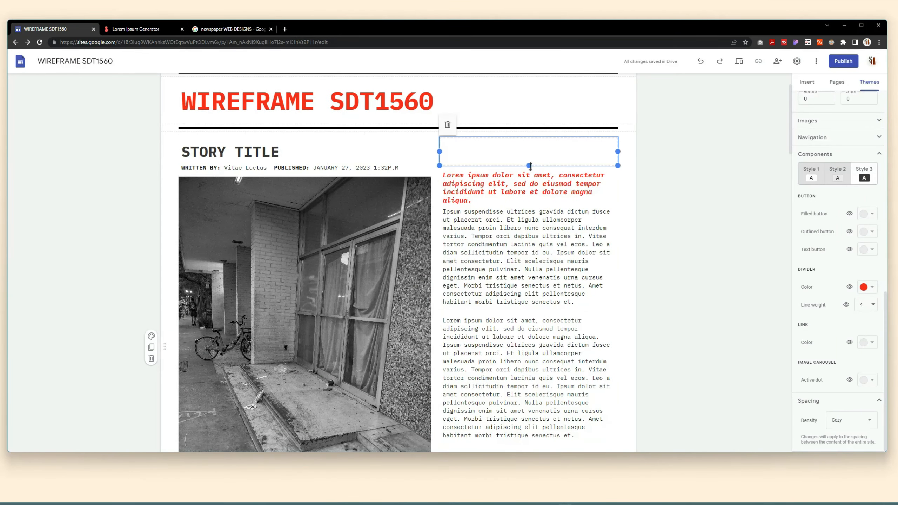
{"action": "left_click_drag", "start_coordinate": [529, 166], "coordinate": [529, 147]}
{"action": "left_click", "coordinate": [742, 63]}
{"action": "scroll", "coordinate": [478, 206], "scroll_direction": "down", "scroll_amount": 5}
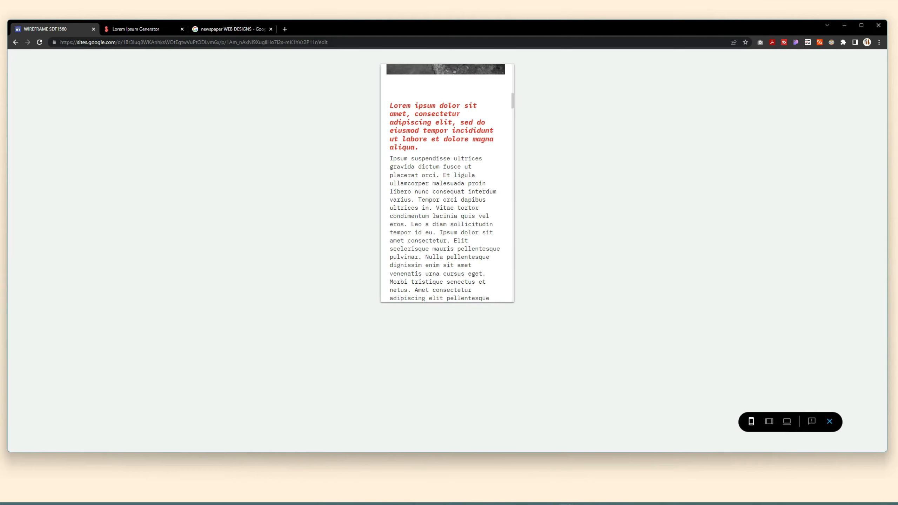
{"action": "left_click", "coordinate": [787, 422]}
{"action": "scroll", "coordinate": [822, 409], "scroll_direction": "up", "scroll_amount": 5}
{"action": "left_click", "coordinate": [829, 421]}
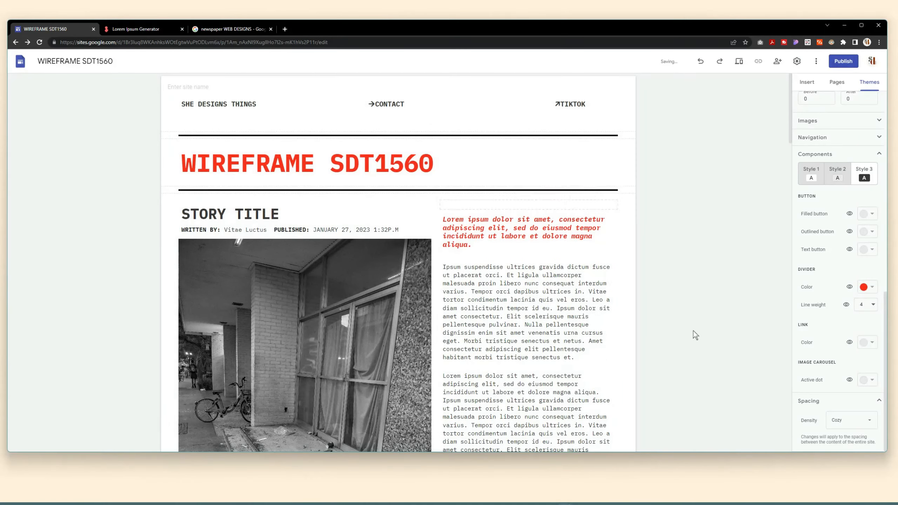
Return the start of the first of the three text columns to Normal text and retype its initial letter L
{"action": "scroll", "coordinate": [693, 333], "scroll_direction": "down", "scroll_amount": 10}
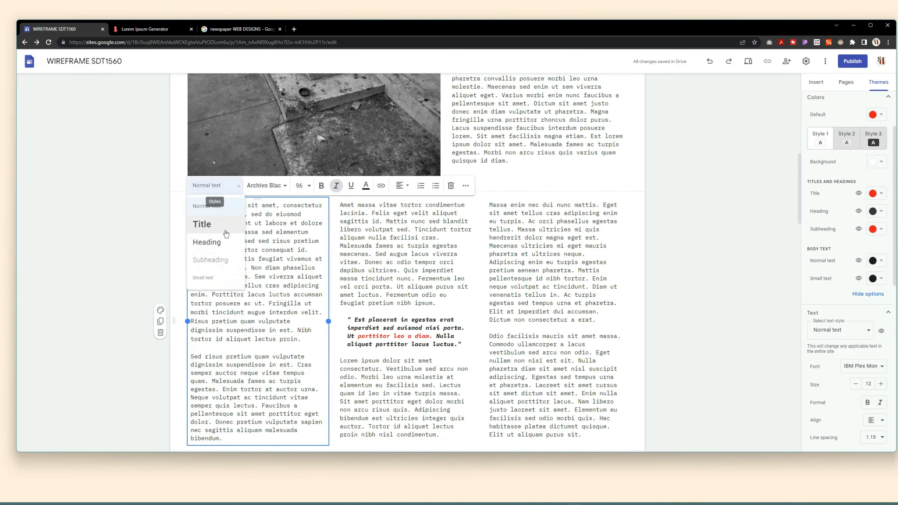
{"action": "left_click", "coordinate": [219, 208]}
{"action": "type", "text": "L"}
{"action": "scroll", "coordinate": [407, 261], "scroll_direction": "down", "scroll_amount": 2}
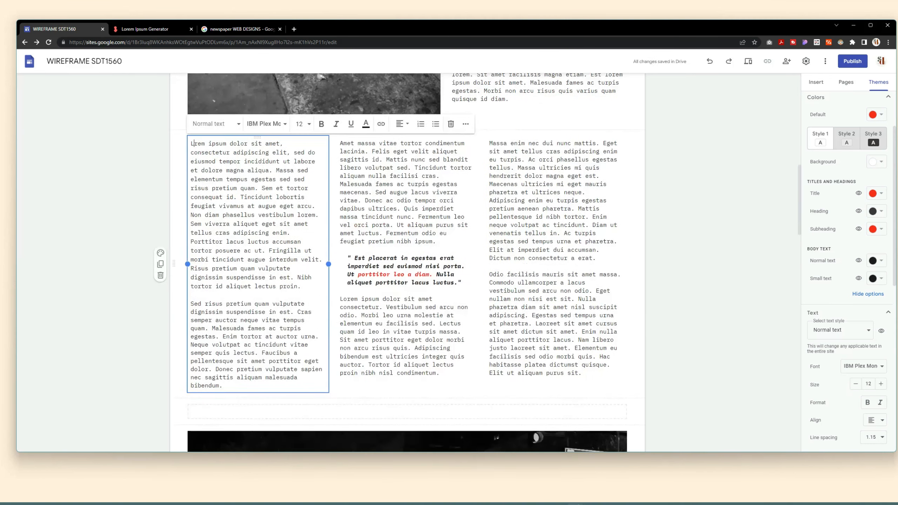
{"action": "left_click", "coordinate": [674, 253]}
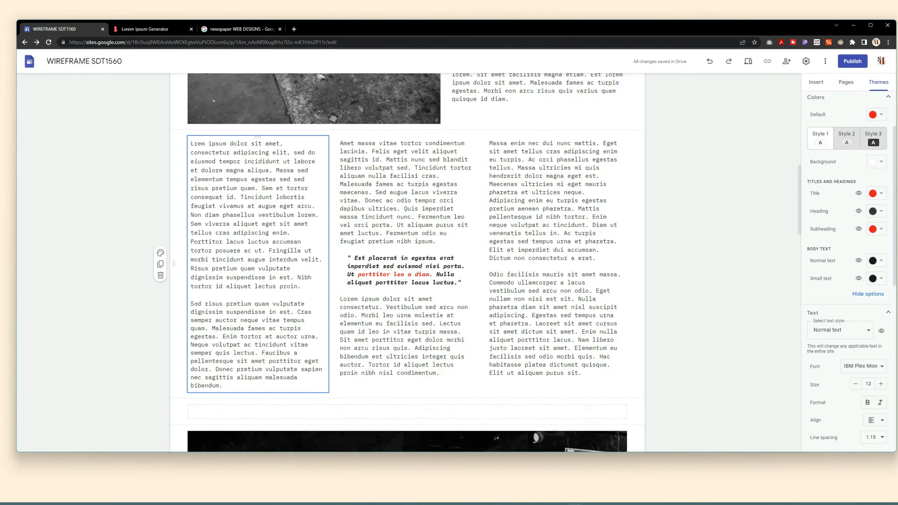
Delete the section with the building photo at the end of the page and add a footer
{"action": "scroll", "coordinate": [406, 282], "scroll_direction": "down", "scroll_amount": 10}
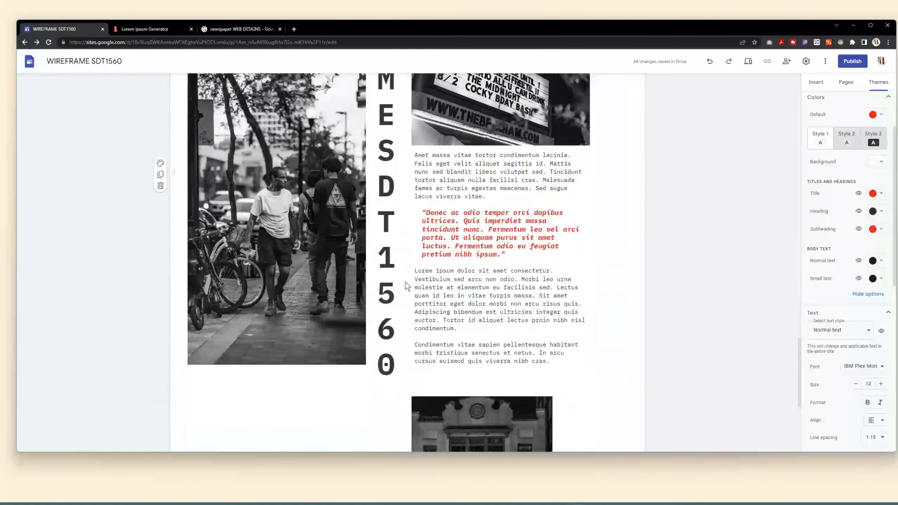
{"action": "scroll", "coordinate": [405, 282], "scroll_direction": "down", "scroll_amount": 5}
{"action": "left_click", "coordinate": [160, 327]}
{"action": "scroll", "coordinate": [535, 331], "scroll_direction": "down", "scroll_amount": 2}
{"action": "left_click", "coordinate": [416, 443]}
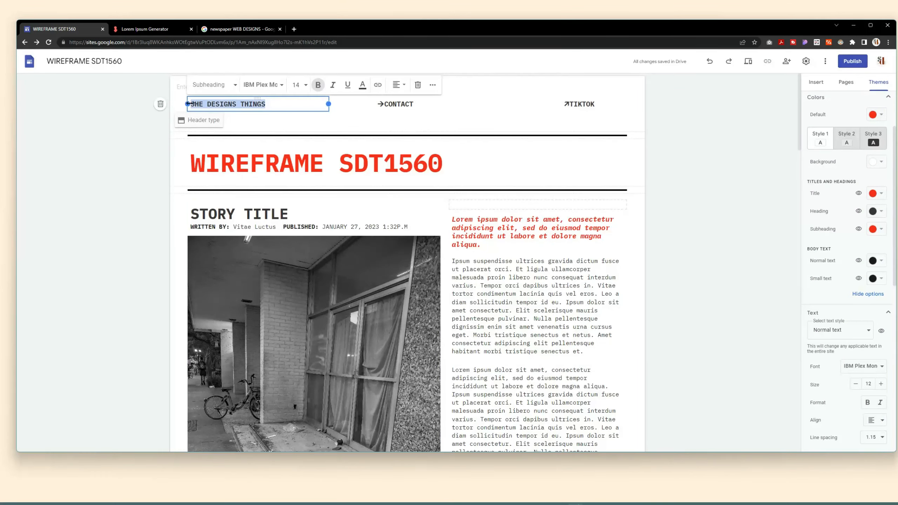
Copy the header text SHE DESIGNS THINGS into the footer with a leading ©, and list EMAIL, TIKTOK and INSTAGRAM underlined below it
{"action": "right_click", "coordinate": [218, 106]}
{"action": "left_click", "coordinate": [241, 157]}
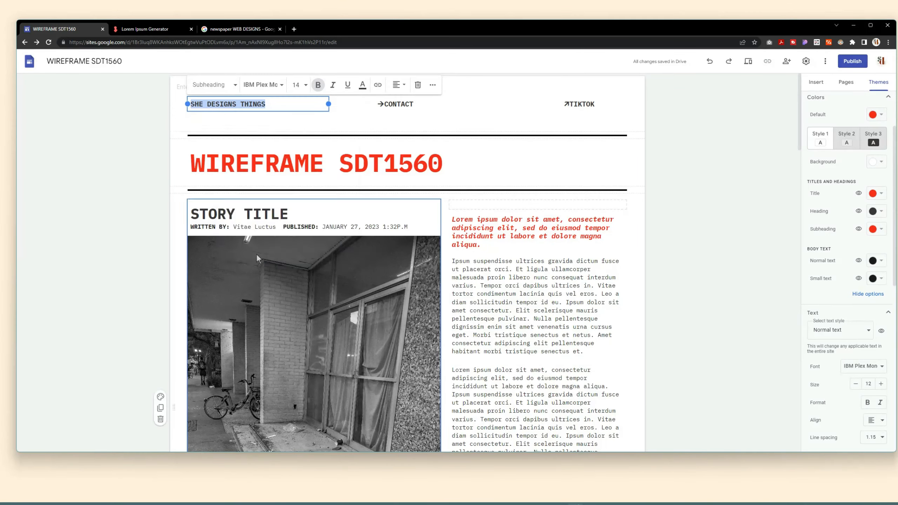
{"action": "scroll", "coordinate": [256, 253], "scroll_direction": "down", "scroll_amount": 20}
{"action": "left_click", "coordinate": [221, 413]}
{"action": "right_click", "coordinate": [221, 412]}
{"action": "left_click", "coordinate": [251, 348]}
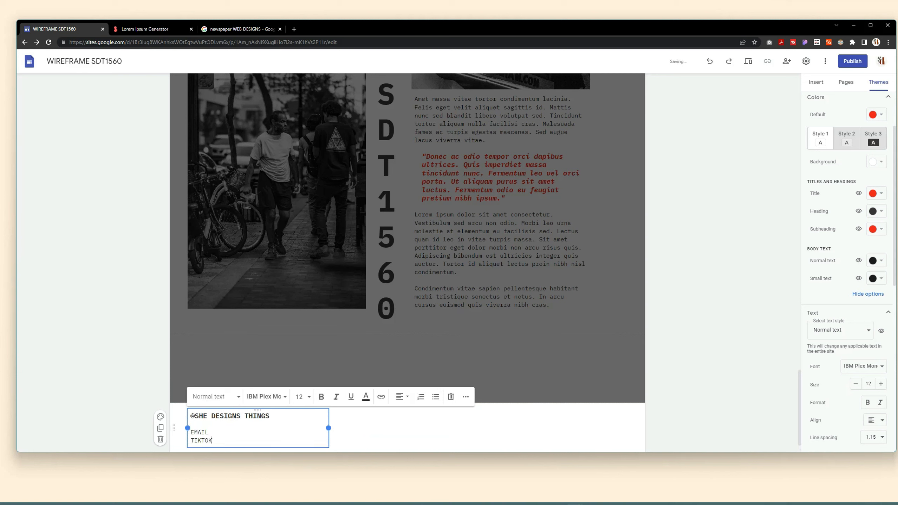
{"action": "key", "text": "Return"}
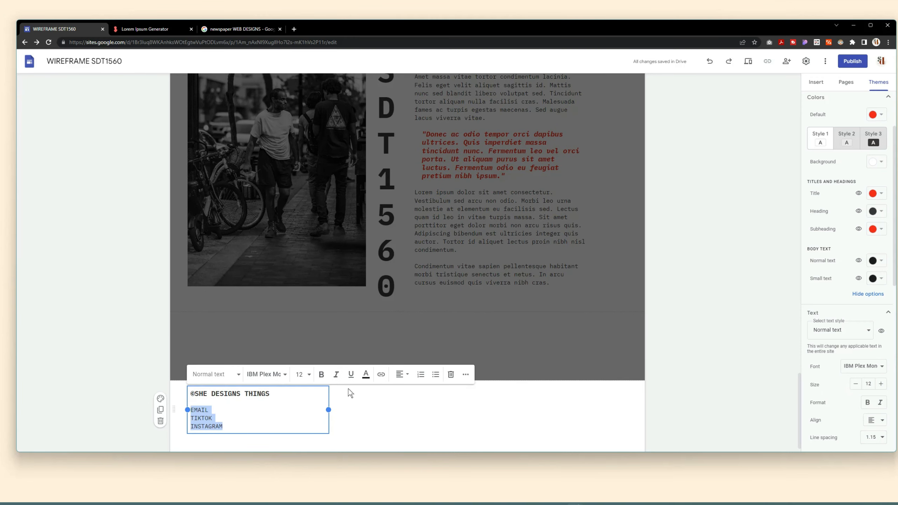
{"action": "left_click", "coordinate": [344, 427]}
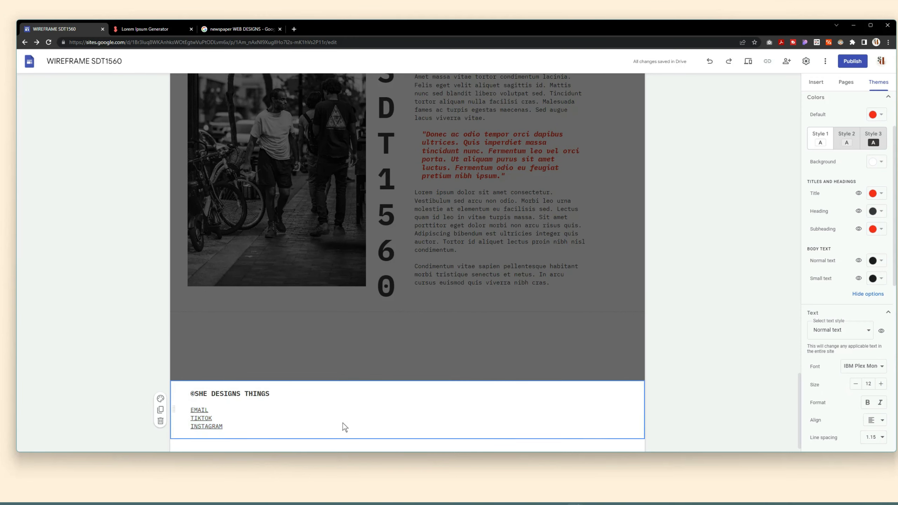
Add two empty text boxes beside the first one in the footer to form three equal columns
{"action": "double_click", "coordinate": [386, 398]}
{"action": "left_click_drag", "start_coordinate": [628, 391], "coordinate": [479, 392]}
{"action": "double_click", "coordinate": [559, 394]}
{"action": "left_click", "coordinate": [389, 391]}
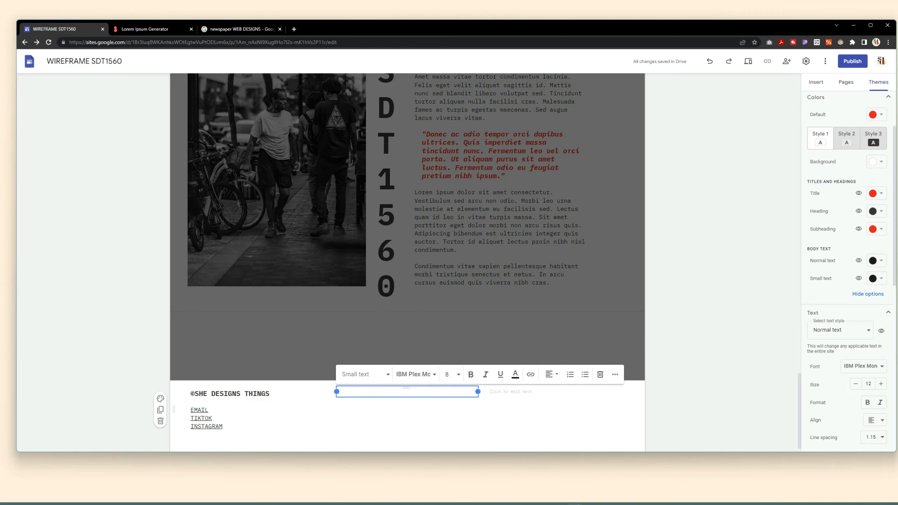
Insert a divider and move it into the footer, above the three text columns
{"action": "left_click", "coordinate": [390, 325]}
{"action": "left_click", "coordinate": [814, 82]}
{"action": "left_click", "coordinate": [829, 230]}
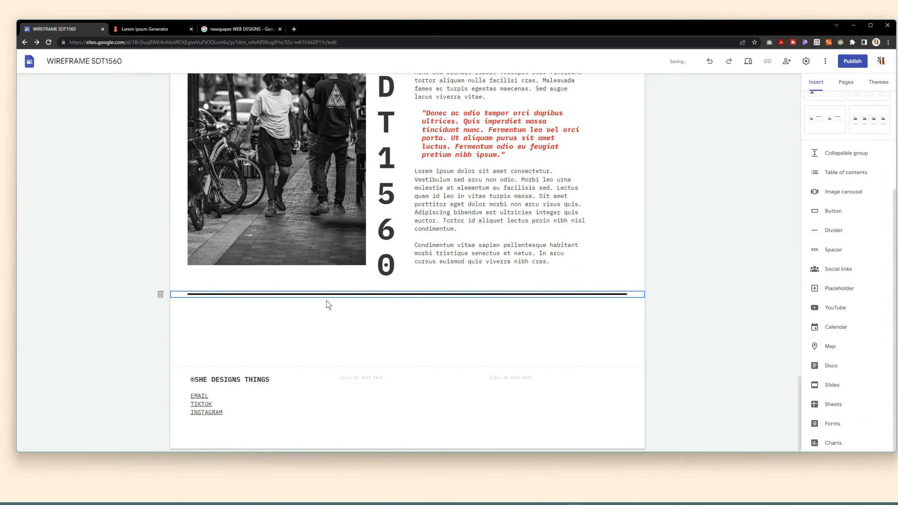
{"action": "left_click", "coordinate": [402, 404]}
{"action": "left_click_drag", "start_coordinate": [405, 293], "coordinate": [306, 422]}
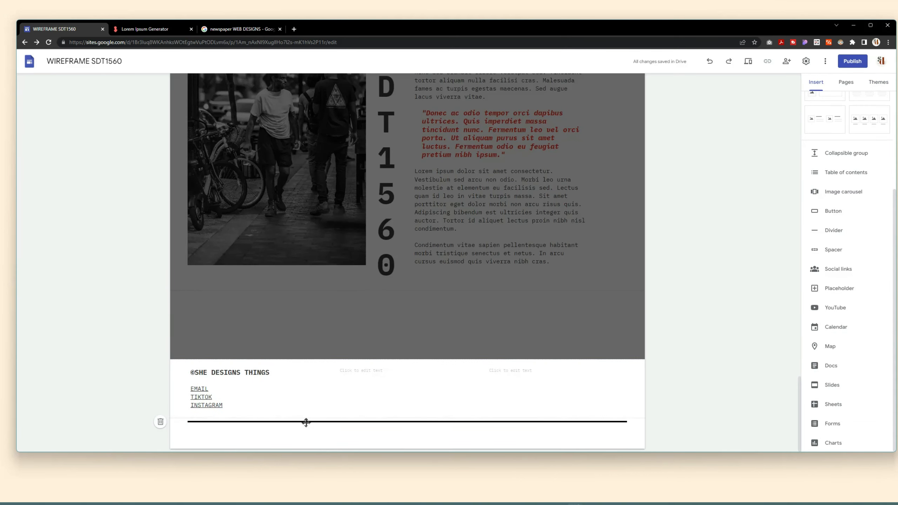
{"action": "left_click_drag", "start_coordinate": [191, 422], "coordinate": [197, 362]}
Enter FOR COLLABORATIONS as bold Normal text in the middle footer column, and reduce the ©SHE DESIGNS THINGS heading to the same size
{"action": "left_click", "coordinate": [457, 379]}
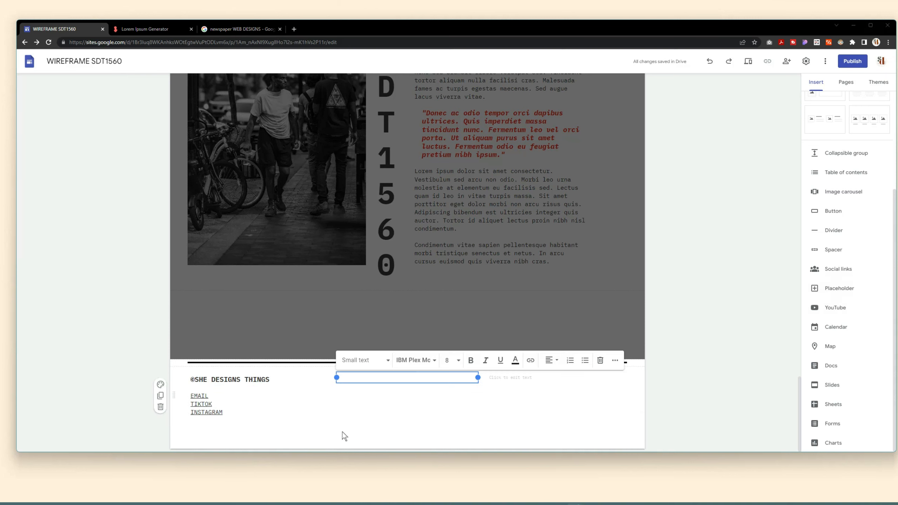
{"action": "left_click_drag", "start_coordinate": [382, 377], "coordinate": [338, 377]}
{"action": "left_click", "coordinate": [364, 360]}
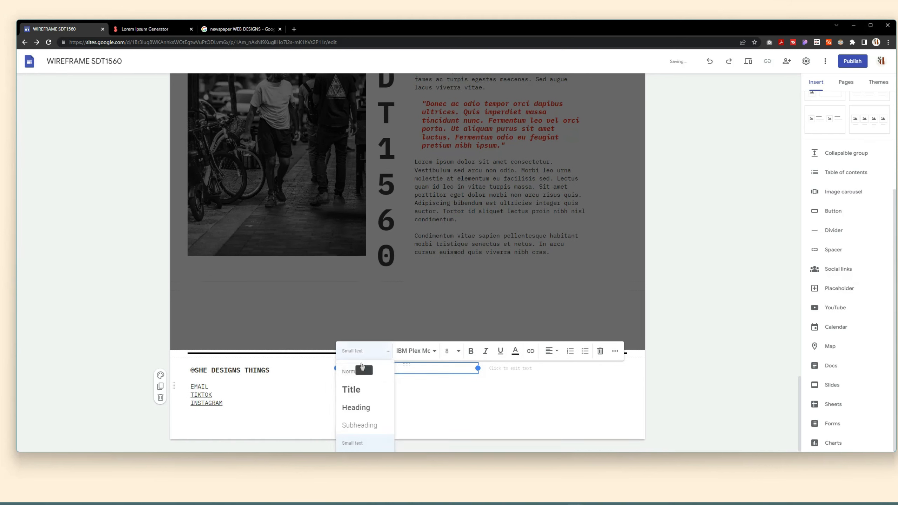
{"action": "left_click", "coordinate": [361, 370]}
{"action": "left_click_drag", "start_coordinate": [270, 379], "coordinate": [191, 379]}
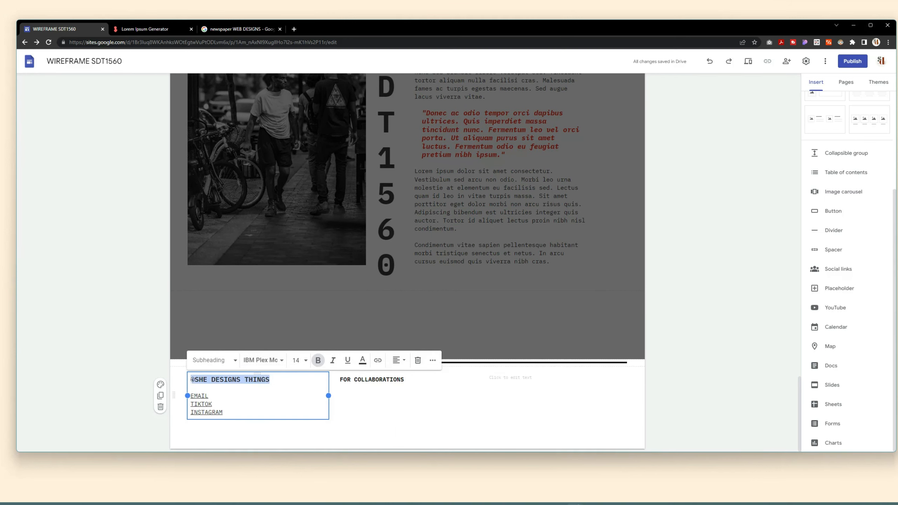
{"action": "left_click", "coordinate": [207, 380]}
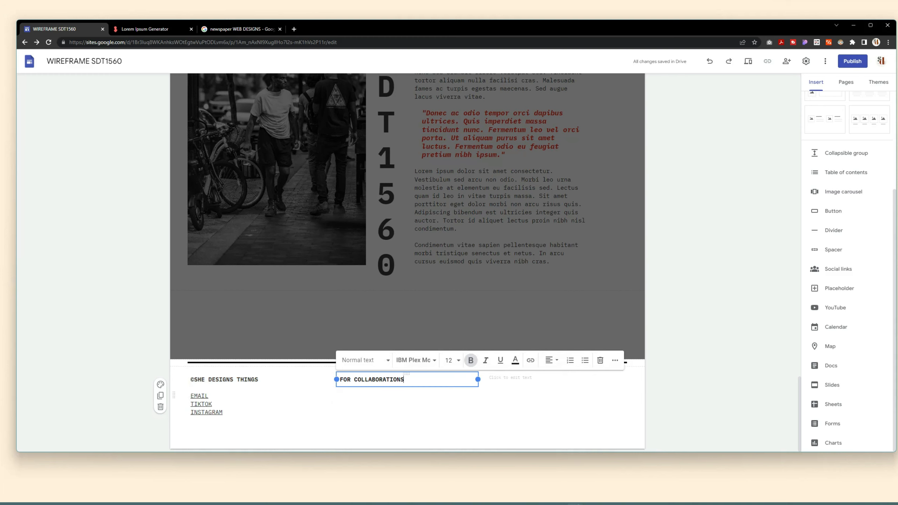
Enter FOR PUBLICATIONS in the third footer column and format it as bold Normal text
{"action": "left_click", "coordinate": [510, 377]}
{"action": "type", "text": "FOR"}
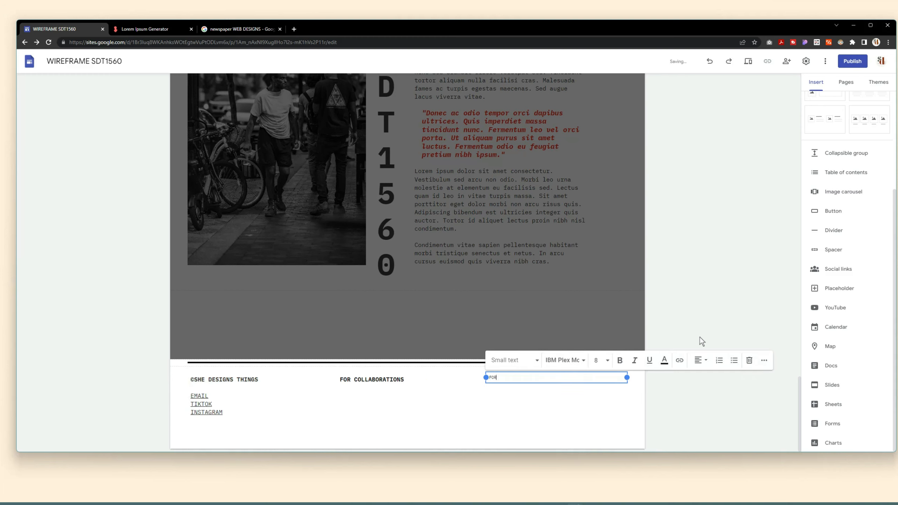
{"action": "type", "text": " PUBLICATIONS"}
{"action": "left_click_drag", "start_coordinate": [537, 377], "coordinate": [487, 385]}
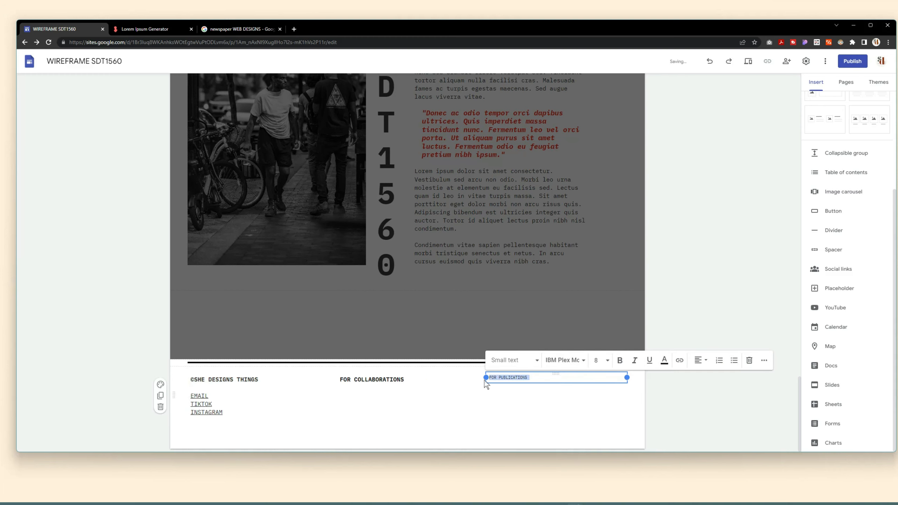
{"action": "left_click", "coordinate": [514, 360]}
{"action": "left_click", "coordinate": [506, 408]}
{"action": "left_click", "coordinate": [620, 360]}
Switch to the Lorem Ipsum Generator and copy the first paragraph from "Porttitor lacus luctus" to its end
{"action": "left_click", "coordinate": [423, 380]}
{"action": "left_click", "coordinate": [145, 29]}
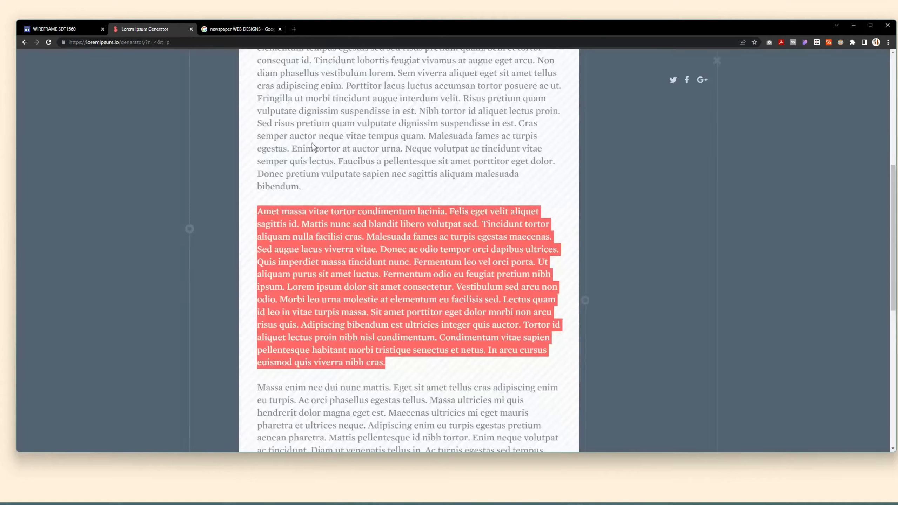
{"action": "scroll", "coordinate": [403, 294], "scroll_direction": "up", "scroll_amount": 5}
{"action": "left_click_drag", "start_coordinate": [346, 271], "coordinate": [301, 372]}
{"action": "key", "text": "ctrl+c"}
{"action": "right_click", "coordinate": [314, 338]}
{"action": "left_click", "coordinate": [332, 346]}
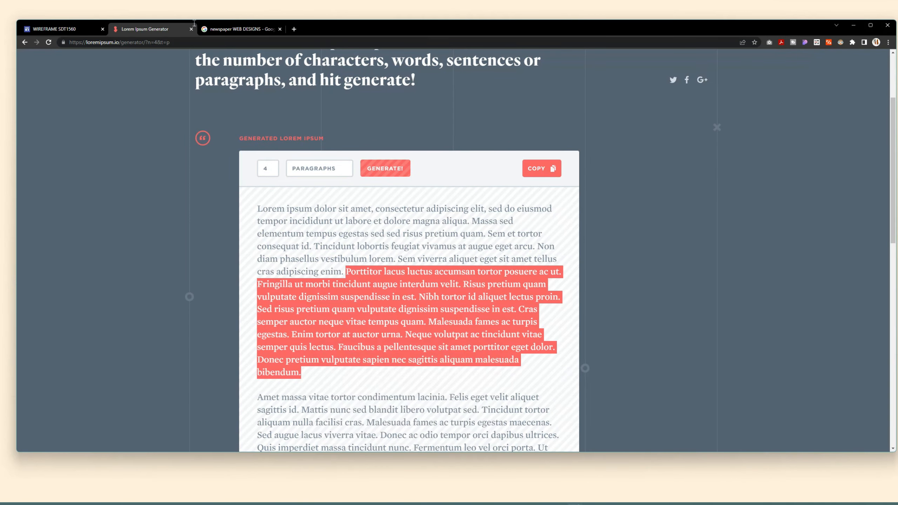
Return to the WIREFRAME SDT1560 site and paste the copied placeholder text below FOR COLLABORATIONS without bold
{"action": "key", "text": "ctrl+Tab"}
{"action": "key", "text": "ctrl+Tab"}
{"action": "right_click", "coordinate": [356, 401]}
{"action": "left_click", "coordinate": [391, 335]}
{"action": "triple_click", "coordinate": [391, 335]}
{"action": "left_click", "coordinate": [470, 253]}
Move the text from "Malesuada fames" onward below FOR PUBLICATIONS, and delete the last remaining sentence below FOR COLLABORATIONS
{"action": "left_click", "coordinate": [375, 424]}
{"action": "left_click_drag", "start_coordinate": [375, 424], "coordinate": [356, 362]}
{"action": "key", "text": "ctrl+c"}
{"action": "right_click", "coordinate": [357, 364]}
{"action": "left_click", "coordinate": [382, 232]}
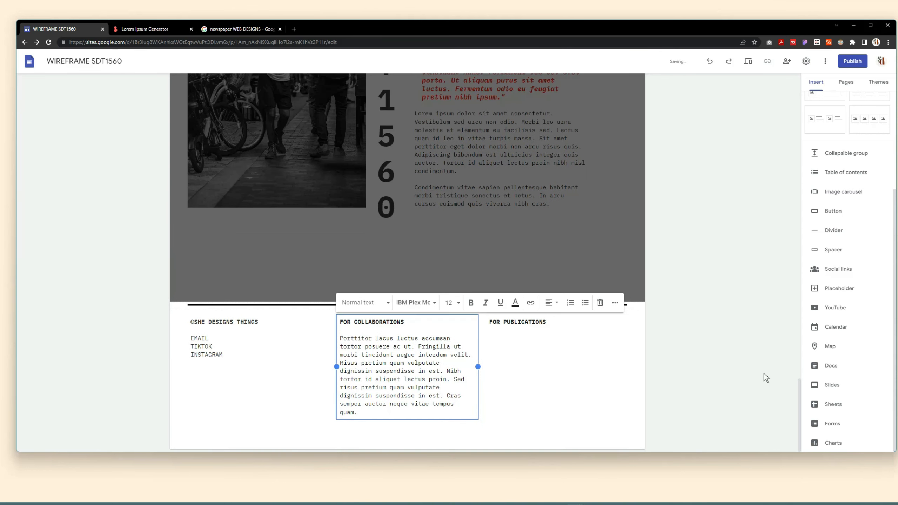
{"action": "left_click", "coordinate": [531, 322]}
{"action": "key", "text": "ctrl+v"}
{"action": "left_click", "coordinate": [442, 396]}
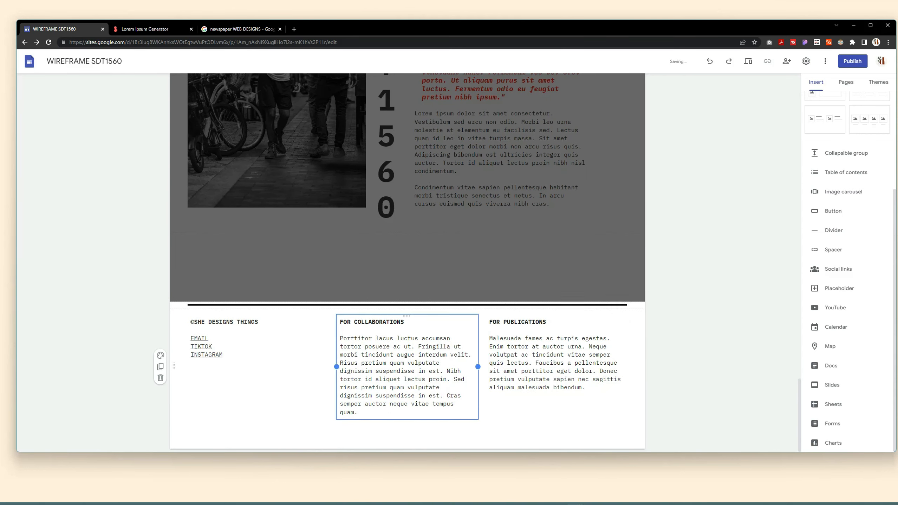
{"action": "key", "text": "BackSpace"}
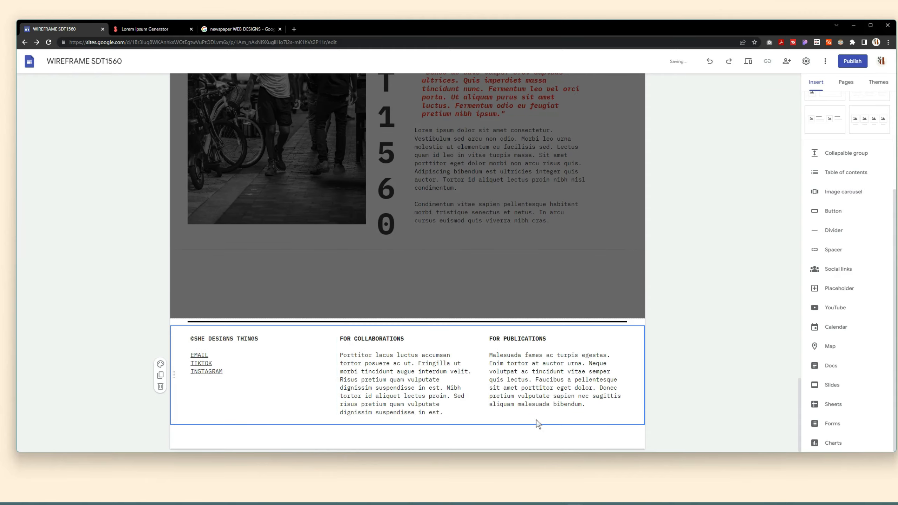
Preview the page with its new footer at desktop and phone sizes
{"action": "left_click", "coordinate": [748, 63]}
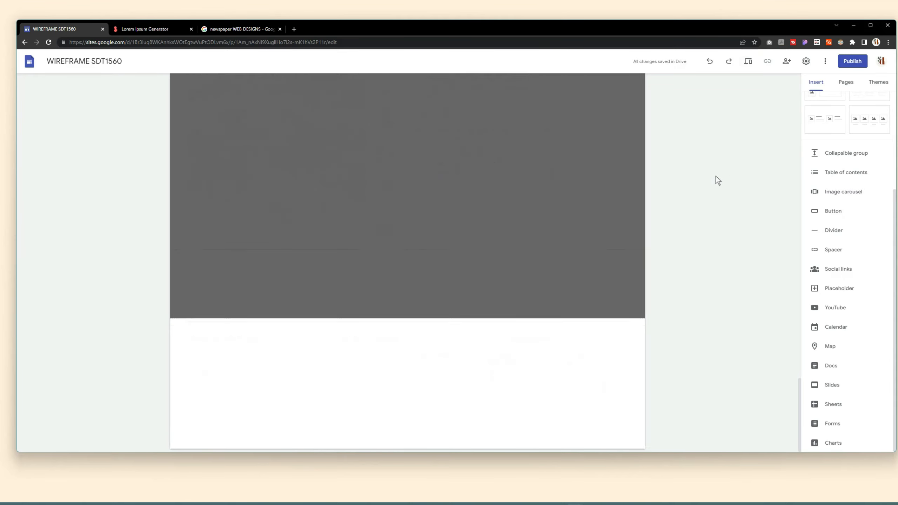
{"action": "scroll", "coordinate": [689, 244], "scroll_direction": "up", "scroll_amount": 15}
{"action": "scroll", "coordinate": [678, 261], "scroll_direction": "down", "scroll_amount": 8}
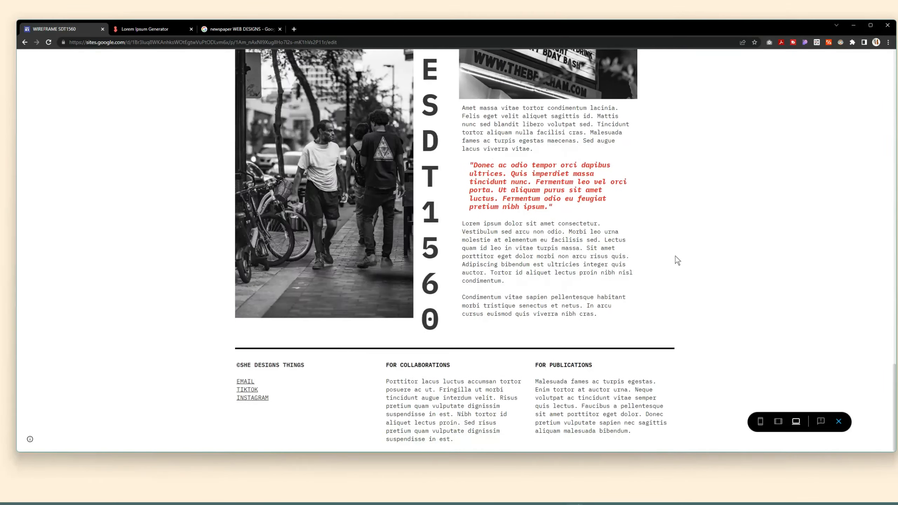
{"action": "left_click", "coordinate": [760, 421]}
{"action": "scroll", "coordinate": [419, 215], "scroll_direction": "down", "scroll_amount": 15}
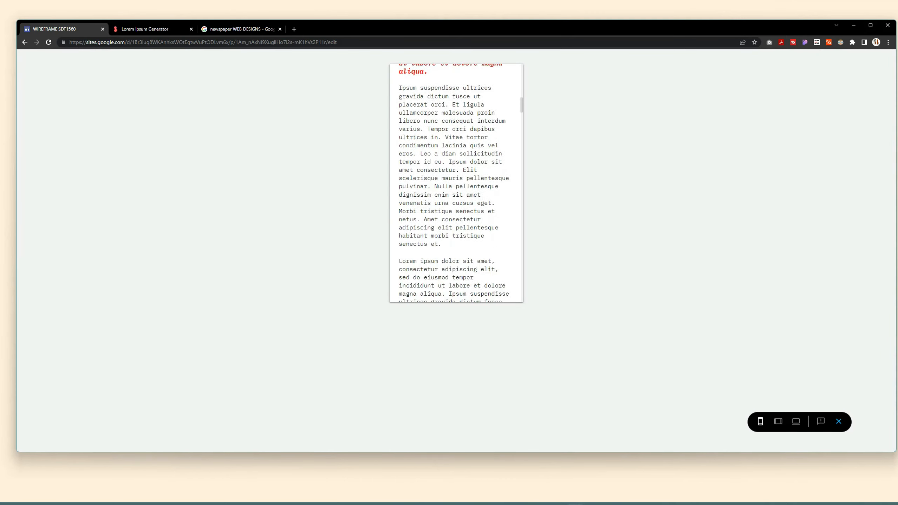
{"action": "scroll", "coordinate": [420, 215], "scroll_direction": "down", "scroll_amount": 20}
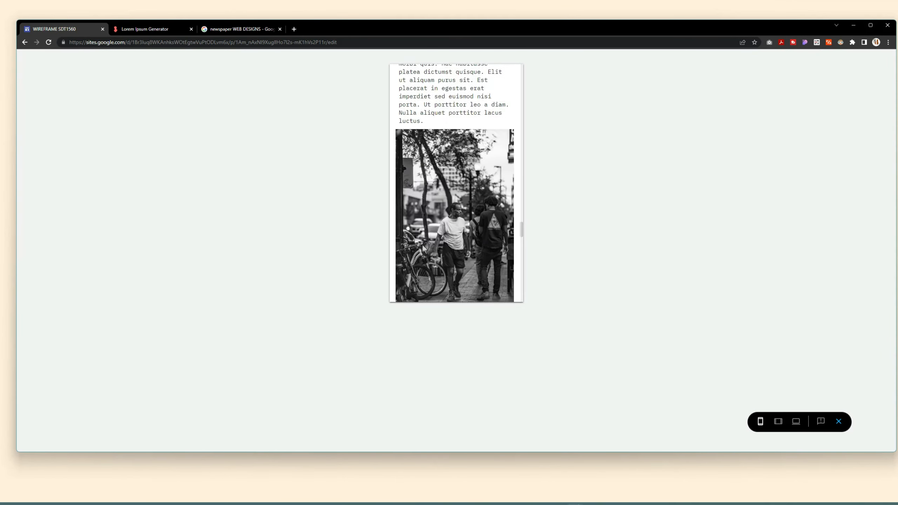
{"action": "scroll", "coordinate": [403, 291], "scroll_direction": "up", "scroll_amount": 3}
{"action": "scroll", "coordinate": [403, 290], "scroll_direction": "down", "scroll_amount": 3}
{"action": "left_click", "coordinate": [839, 421]}
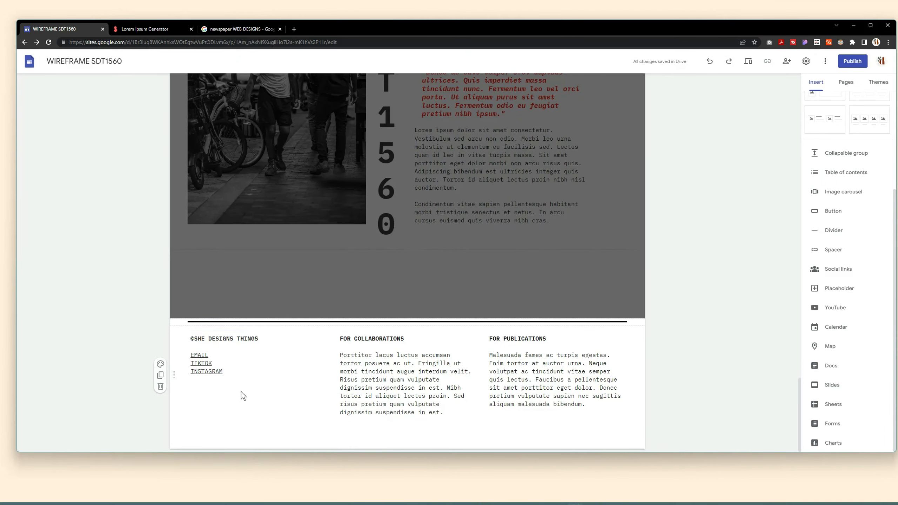
Reduce the font size of the placeholder paragraphs below FOR PUBLICATIONS and FOR COLLABORATIONS
{"action": "left_click_drag", "start_coordinate": [586, 404], "coordinate": [490, 355]}
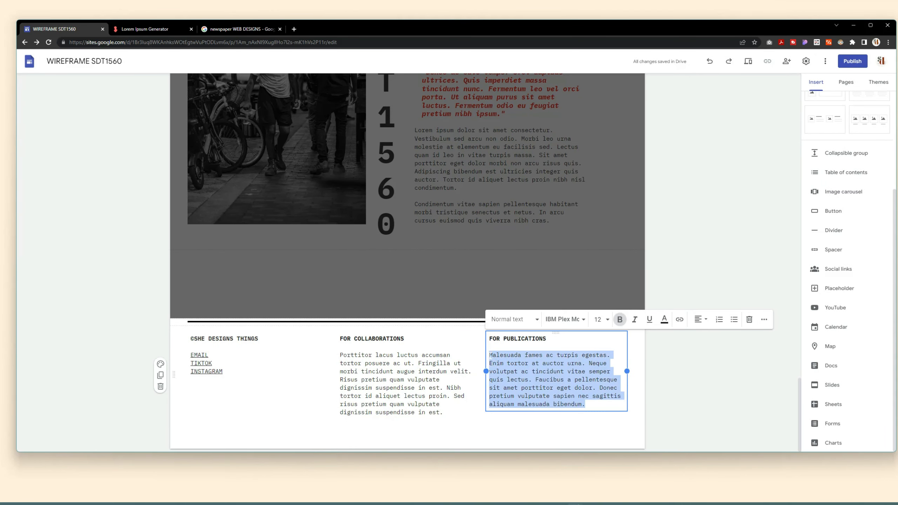
{"action": "left_click", "coordinate": [601, 320]}
{"action": "left_click", "coordinate": [598, 109]}
{"action": "left_click_drag", "start_coordinate": [444, 413], "coordinate": [340, 353]}
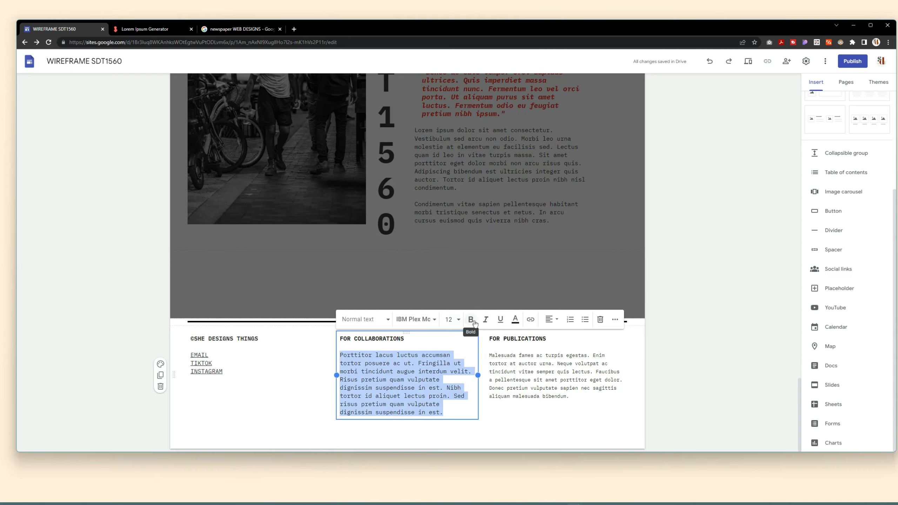
{"action": "left_click", "coordinate": [459, 320]}
{"action": "left_click", "coordinate": [449, 109]}
{"action": "left_click", "coordinate": [697, 378]}
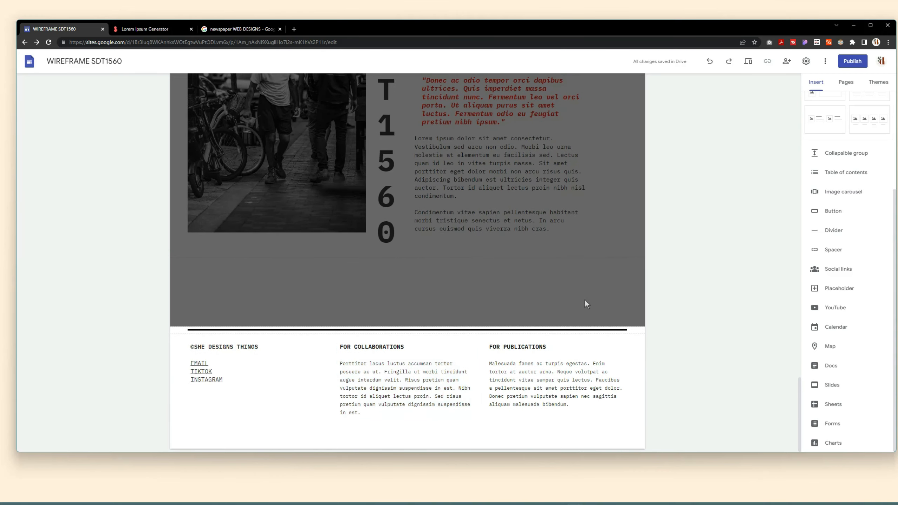
Preview the page at desktop and tablet sizes to check the smaller footer text
{"action": "key", "text": "ctrl+shift+p"}
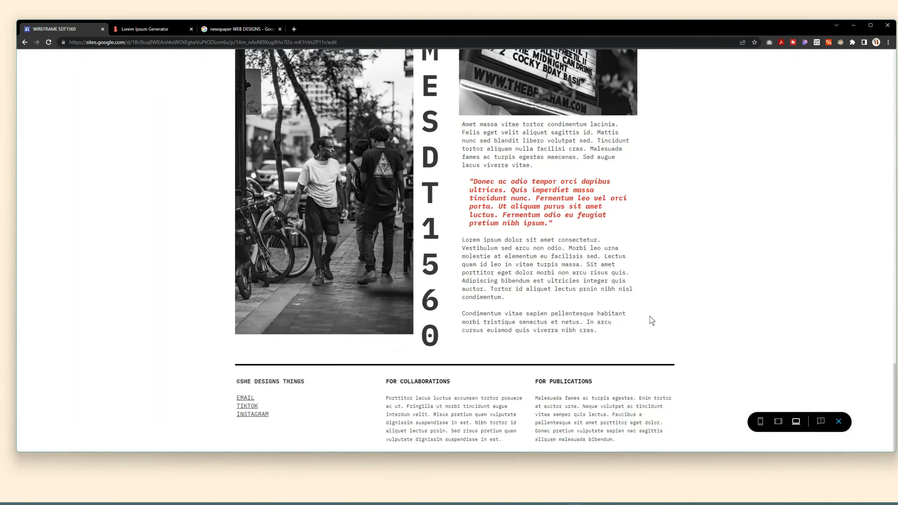
{"action": "left_click", "coordinate": [777, 421]}
{"action": "scroll", "coordinate": [489, 235], "scroll_direction": "down", "scroll_amount": 5}
{"action": "scroll", "coordinate": [490, 235], "scroll_direction": "up", "scroll_amount": 10}
{"action": "scroll", "coordinate": [492, 236], "scroll_direction": "up", "scroll_amount": 10}
{"action": "scroll", "coordinate": [493, 234], "scroll_direction": "down", "scroll_amount": 4}
{"action": "left_click", "coordinate": [838, 421]}
Reduce the height of the spacer between the three text columns and the wide night street photo
{"action": "scroll", "coordinate": [278, 287], "scroll_direction": "down", "scroll_amount": 10}
{"action": "scroll", "coordinate": [349, 297], "scroll_direction": "up", "scroll_amount": 12}
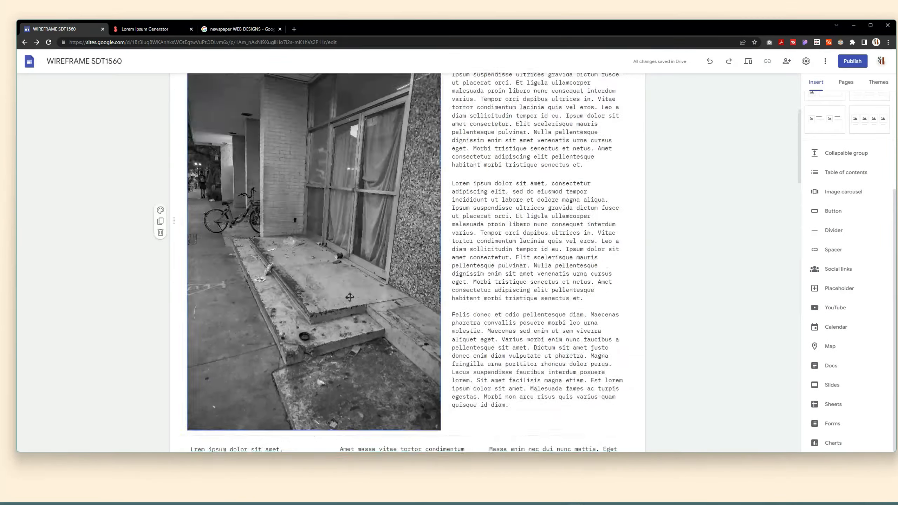
{"action": "scroll", "coordinate": [349, 297], "scroll_direction": "down", "scroll_amount": 10}
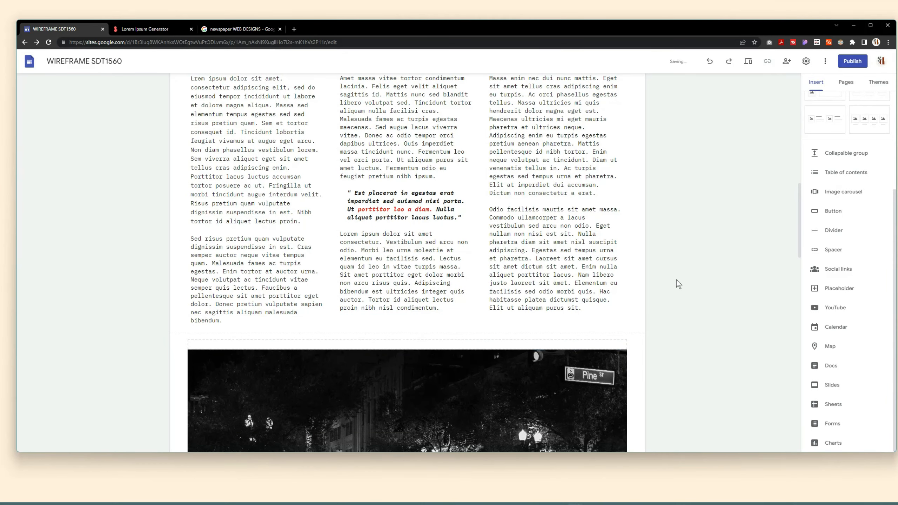
Preview the page at desktop and phone sizes to check the spacing between text and photos
{"action": "left_click", "coordinate": [748, 61]}
{"action": "scroll", "coordinate": [456, 212], "scroll_direction": "down", "scroll_amount": 10}
{"action": "scroll", "coordinate": [519, 288], "scroll_direction": "down", "scroll_amount": 8}
{"action": "left_click", "coordinate": [760, 421]}
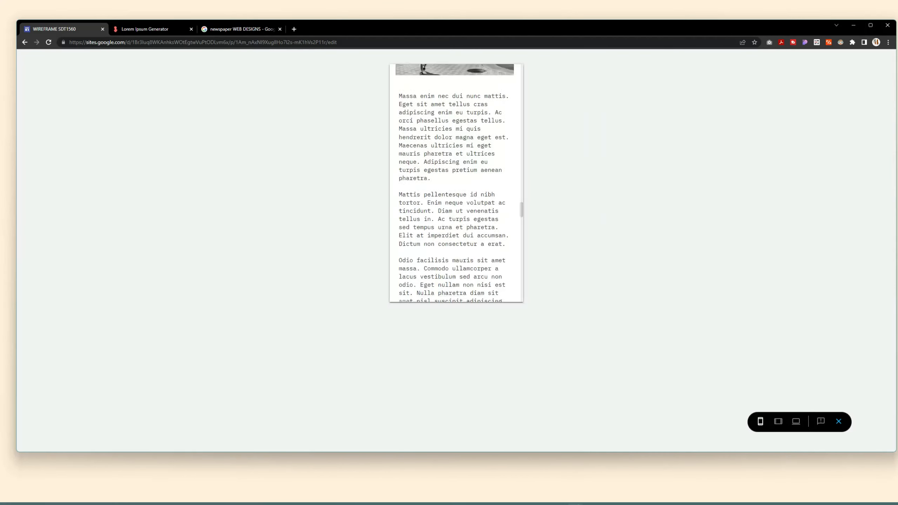
{"action": "scroll", "coordinate": [456, 183], "scroll_direction": "up", "scroll_amount": 4}
{"action": "scroll", "coordinate": [456, 183], "scroll_direction": "down", "scroll_amount": 12}
{"action": "scroll", "coordinate": [427, 192], "scroll_direction": "down", "scroll_amount": 6}
{"action": "scroll", "coordinate": [427, 192], "scroll_direction": "up", "scroll_amount": 3}
{"action": "scroll", "coordinate": [427, 193], "scroll_direction": "down", "scroll_amount": 4}
{"action": "key", "text": "Escape"}
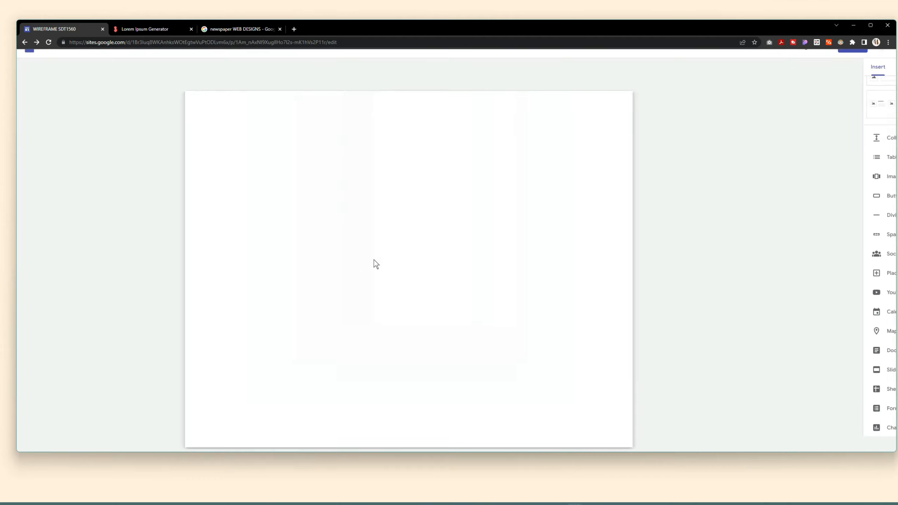
Add a blank line at the end of the text beside the vertical title, above the photo of the two pedestrians
{"action": "scroll", "coordinate": [347, 261], "scroll_direction": "down", "scroll_amount": 3}
{"action": "scroll", "coordinate": [344, 287], "scroll_direction": "down", "scroll_amount": 15}
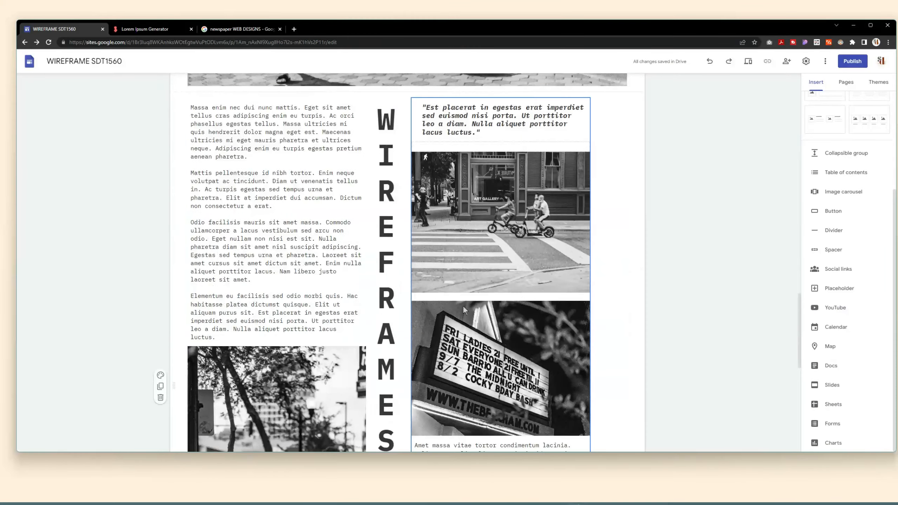
{"action": "scroll", "coordinate": [344, 286], "scroll_direction": "up", "scroll_amount": 10}
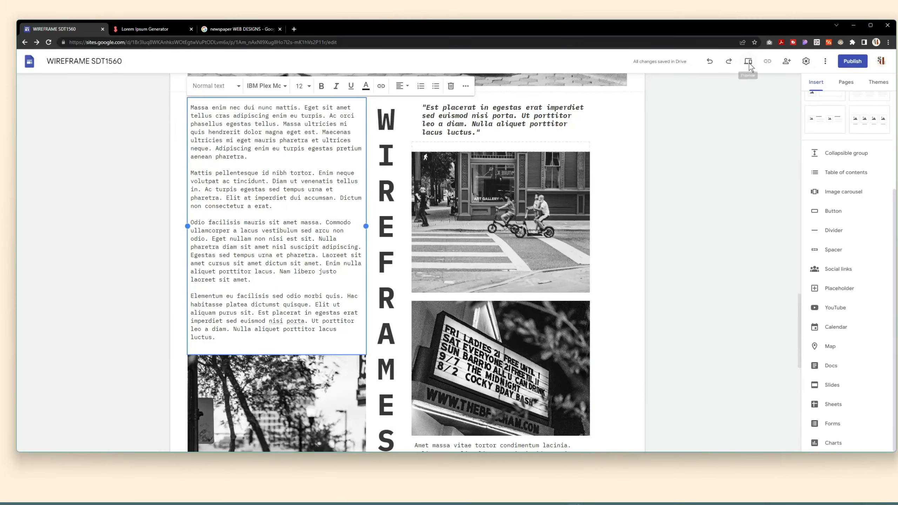
Preview the whole page at phone, desktop and tablet sizes to check the text and photo spacing
{"action": "left_click", "coordinate": [747, 61]}
{"action": "scroll", "coordinate": [456, 183], "scroll_direction": "down", "scroll_amount": 1}
{"action": "scroll", "coordinate": [480, 218], "scroll_direction": "down", "scroll_amount": 15}
{"action": "scroll", "coordinate": [476, 223], "scroll_direction": "up", "scroll_amount": 10}
{"action": "scroll", "coordinate": [475, 222], "scroll_direction": "down", "scroll_amount": 20}
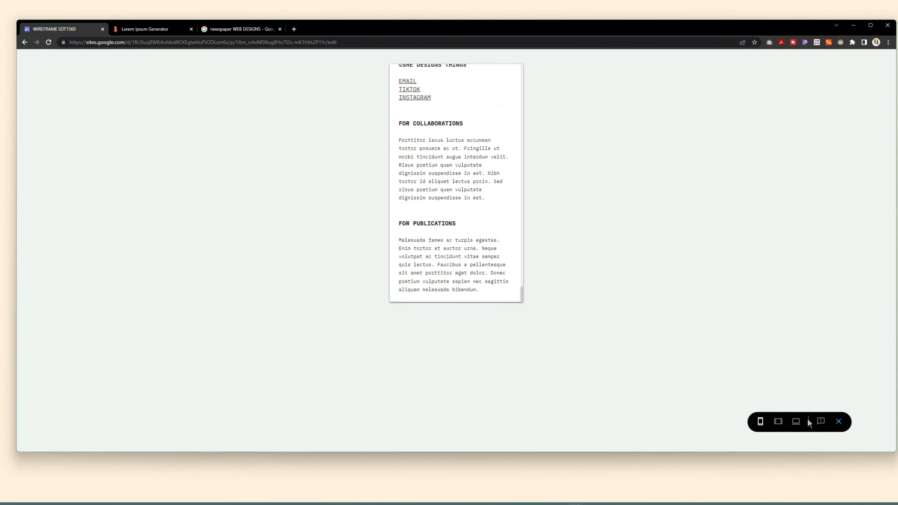
{"action": "left_click", "coordinate": [795, 421]}
{"action": "scroll", "coordinate": [723, 361], "scroll_direction": "up", "scroll_amount": 5}
{"action": "left_click", "coordinate": [778, 421]}
{"action": "scroll", "coordinate": [530, 236], "scroll_direction": "up", "scroll_amount": 10}
{"action": "scroll", "coordinate": [530, 238], "scroll_direction": "down", "scroll_amount": 8}
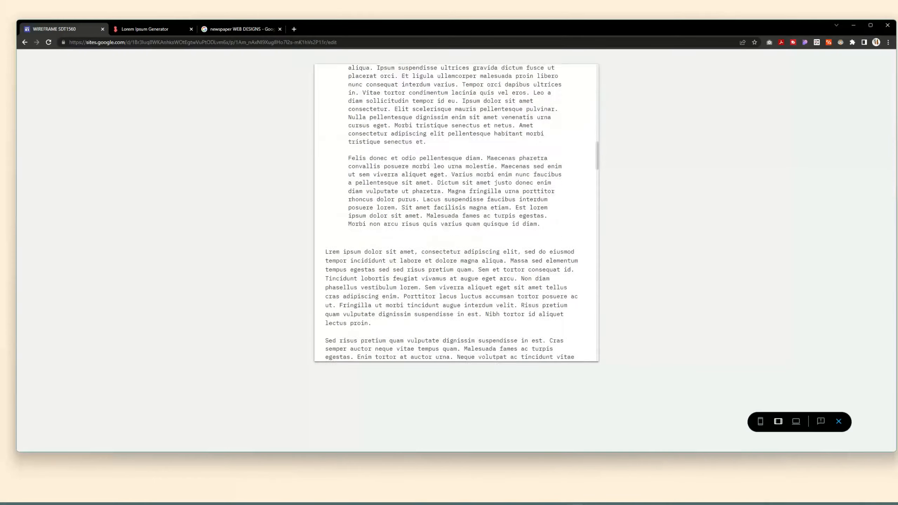
{"action": "scroll", "coordinate": [530, 238], "scroll_direction": "down", "scroll_amount": 10}
{"action": "left_click", "coordinate": [839, 421]}
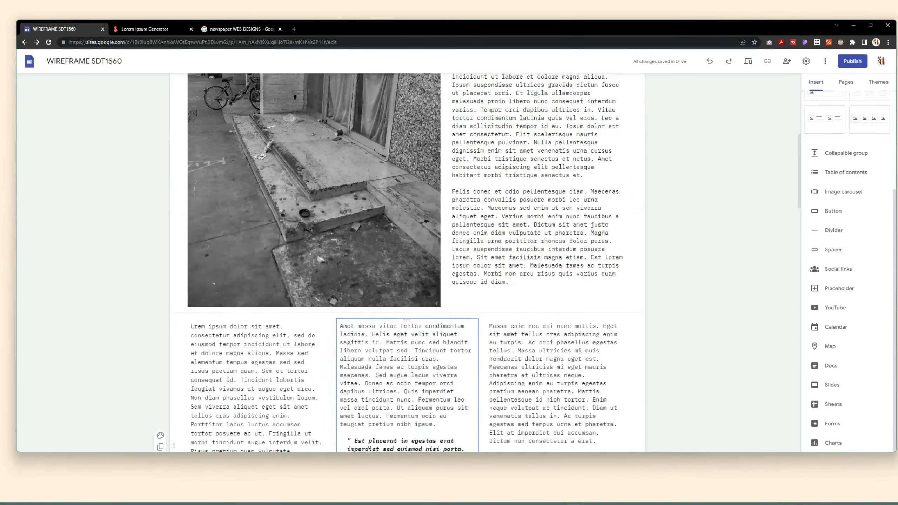
Reduce the height of the large storefront photo beneath the story title and preview the page at tablet size
{"action": "scroll", "coordinate": [464, 413], "scroll_direction": "down", "scroll_amount": 4}
{"action": "scroll", "coordinate": [511, 377], "scroll_direction": "up", "scroll_amount": 7}
{"action": "left_click", "coordinate": [314, 424]}
{"action": "left_click_drag", "start_coordinate": [314, 428], "coordinate": [316, 376]}
{"action": "scroll", "coordinate": [316, 376], "scroll_direction": "up", "scroll_amount": 5}
{"action": "scroll", "coordinate": [451, 332], "scroll_direction": "down", "scroll_amount": 2}
{"action": "left_click", "coordinate": [748, 61]}
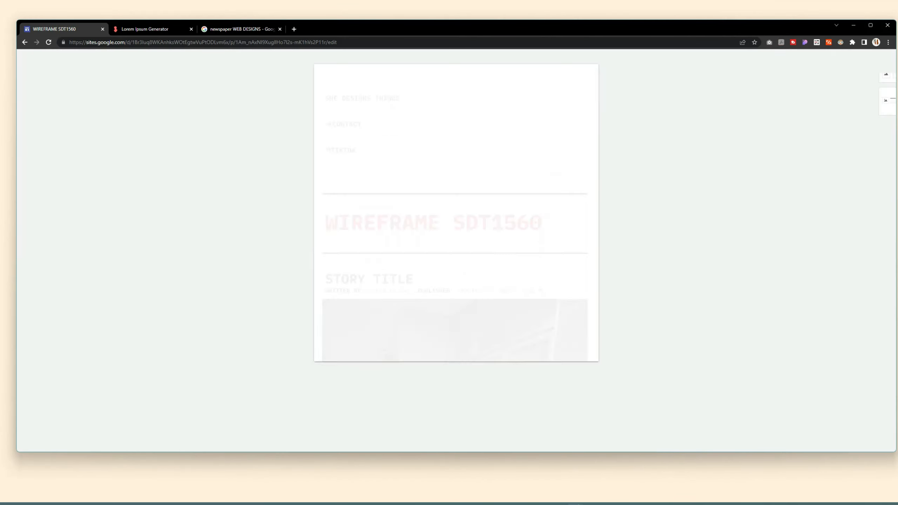
{"action": "scroll", "coordinate": [813, 393], "scroll_direction": "down", "scroll_amount": 10}
{"action": "left_click", "coordinate": [839, 421]}
Cut the text of the second block beside the storefront photo, remove that block and paste its text at the end of the block above
{"action": "left_click", "coordinate": [456, 235]}
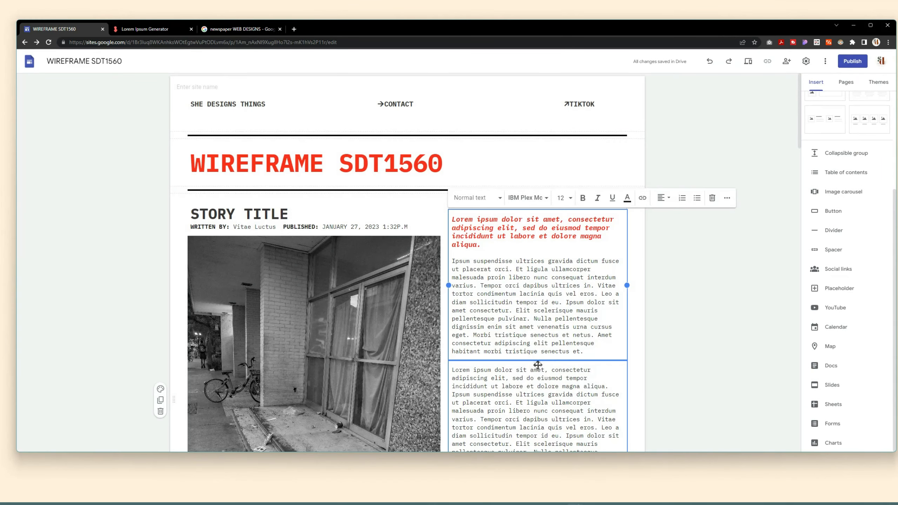
{"action": "scroll", "coordinate": [538, 365], "scroll_direction": "down", "scroll_amount": 5}
{"action": "left_click_drag", "start_coordinate": [509, 406], "coordinate": [450, 182]}
{"action": "right_click", "coordinate": [481, 200]}
{"action": "left_click", "coordinate": [504, 262]}
{"action": "key", "text": "BackSpace"}
{"action": "key", "text": "BackSpace"}
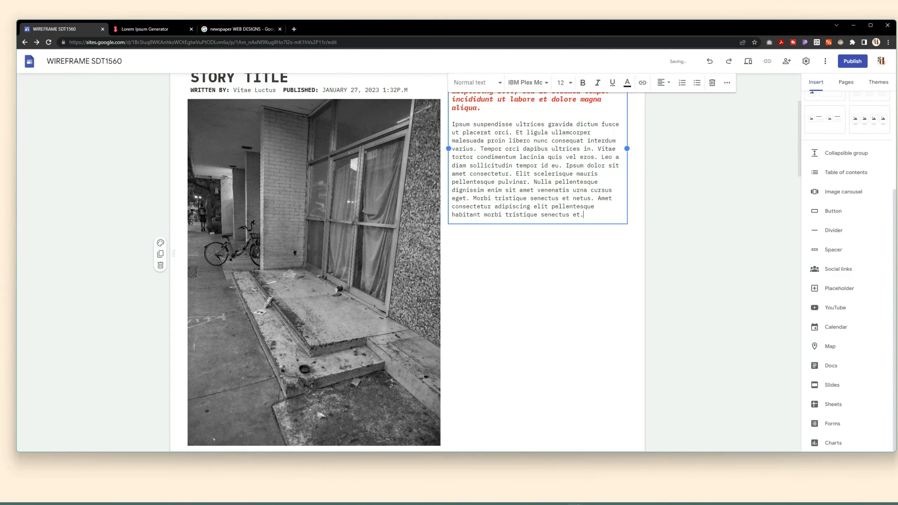
{"action": "key", "text": "ctrl+v"}
Preview the page at tablet size to check the merged story text beside the storefront photo
{"action": "left_click", "coordinate": [748, 61]}
{"action": "scroll", "coordinate": [416, 257], "scroll_direction": "down", "scroll_amount": 8}
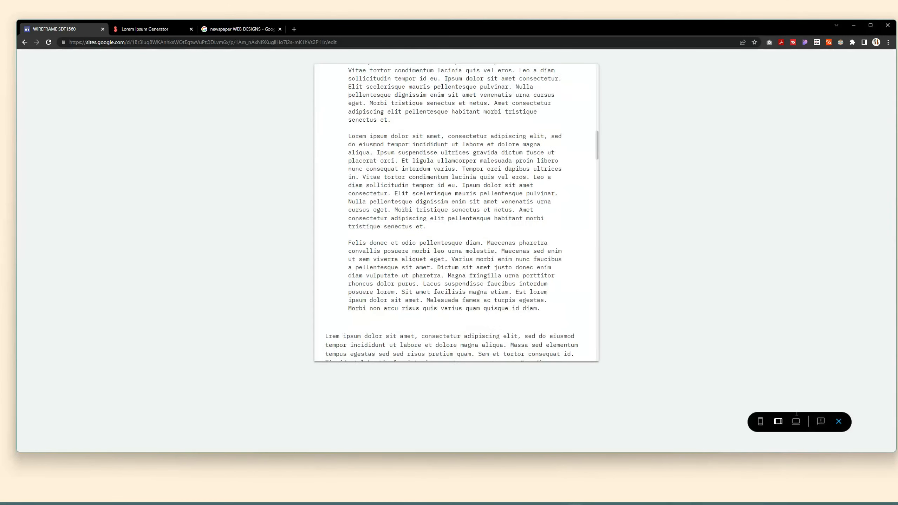
{"action": "left_click", "coordinate": [839, 421]}
{"action": "scroll", "coordinate": [520, 341], "scroll_direction": "down", "scroll_amount": 5}
{"action": "scroll", "coordinate": [520, 341], "scroll_direction": "up", "scroll_amount": 7}
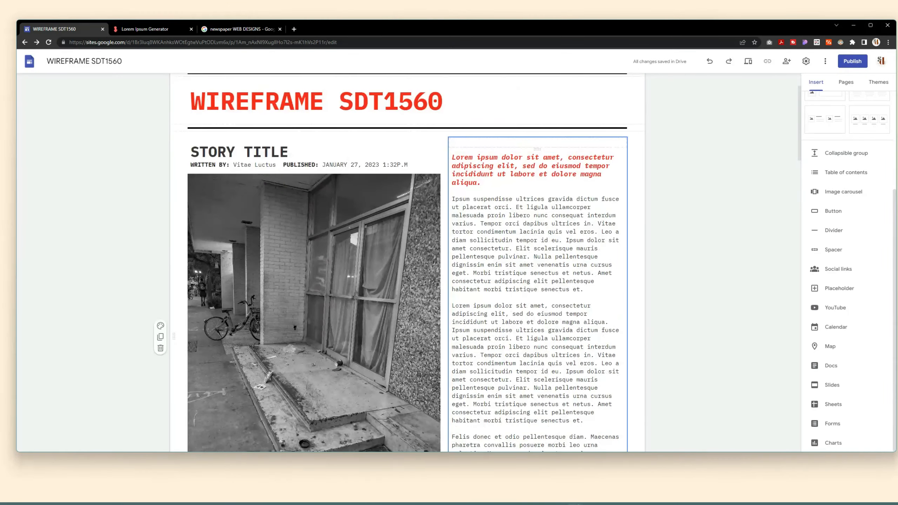
Indent the red italic opening paragraph of the story text beside the storefront photo
{"action": "scroll", "coordinate": [519, 341], "scroll_direction": "down", "scroll_amount": 5}
{"action": "left_click_drag", "start_coordinate": [511, 342], "coordinate": [451, 214]}
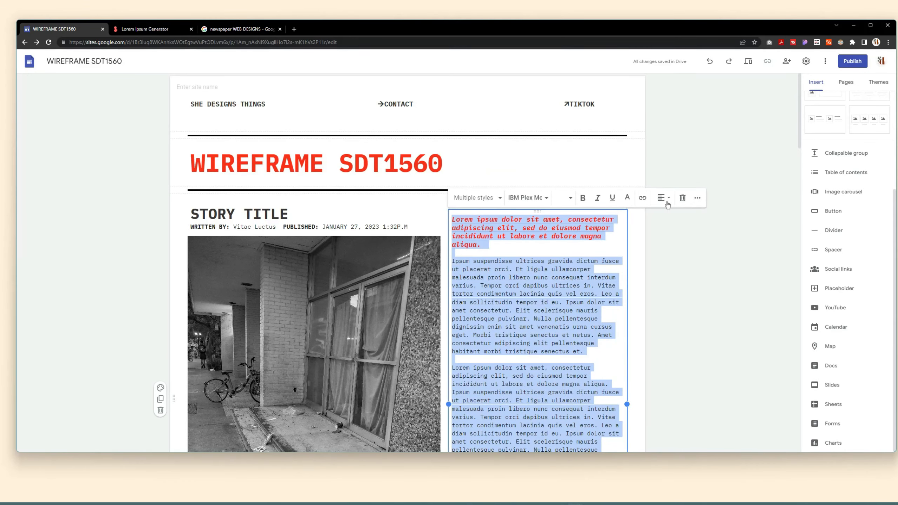
{"action": "left_click", "coordinate": [624, 217]}
{"action": "left_click_drag", "start_coordinate": [481, 245], "coordinate": [451, 219]}
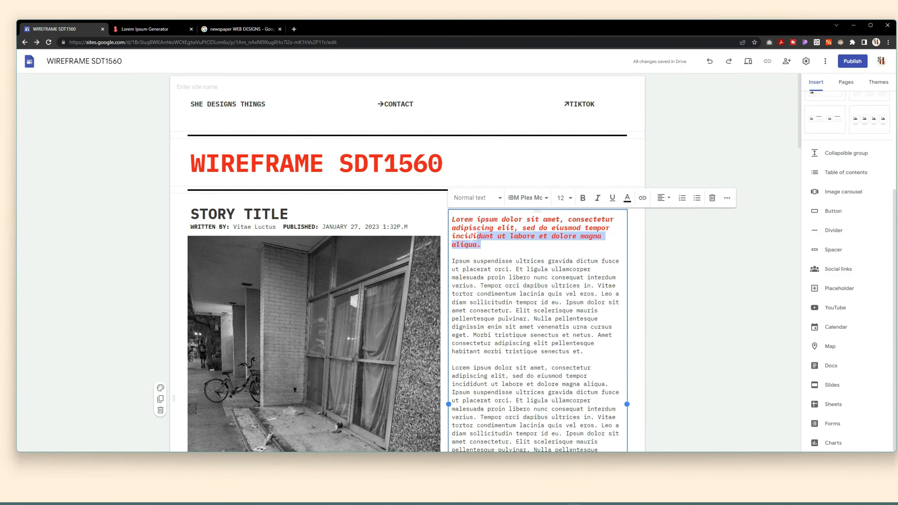
{"action": "left_click", "coordinate": [694, 199]}
{"action": "left_click", "coordinate": [635, 216]}
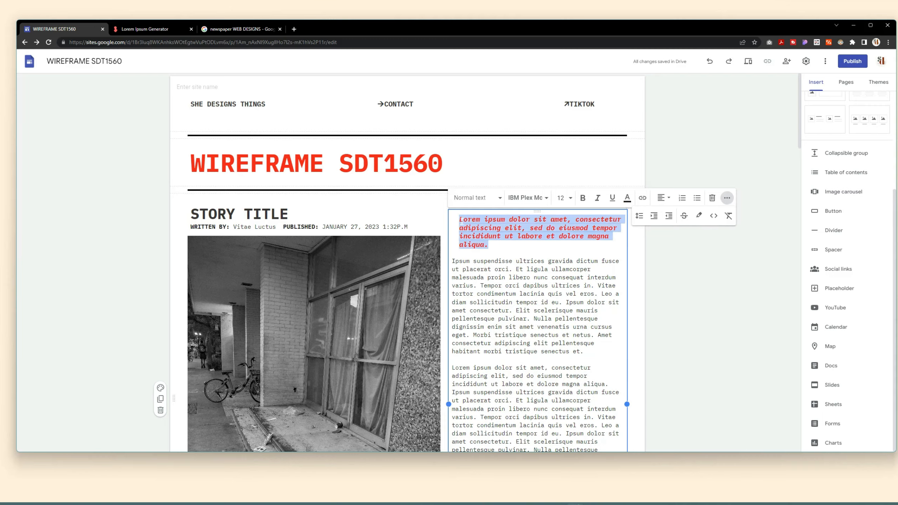
Make "Ipsum suspendisse" and "Sit amet facilisis magna etiam." bold italic and "Nulla pellentesque" bold in the story text
{"action": "scroll", "coordinate": [635, 219], "scroll_direction": "down", "scroll_amount": 2}
{"action": "left_click_drag", "start_coordinate": [452, 199], "coordinate": [512, 199]}
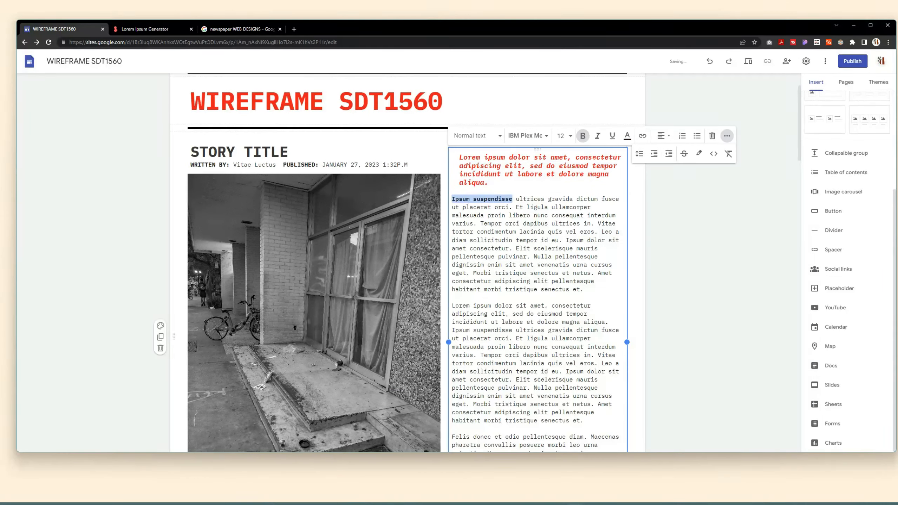
{"action": "scroll", "coordinate": [409, 262], "scroll_direction": "down", "scroll_amount": 6}
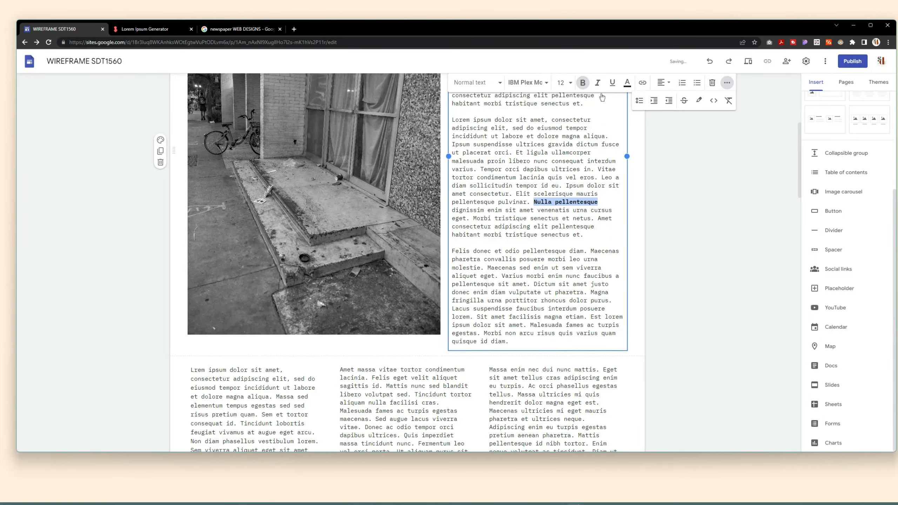
{"action": "scroll", "coordinate": [602, 97], "scroll_direction": "down", "scroll_amount": 4}
{"action": "key", "text": "ctrl+b"}
{"action": "left_click", "coordinate": [495, 296]}
Make "Sed augue lacus viverra vitae." bold italic in the middle column and insert a dash before it
{"action": "scroll", "coordinate": [495, 296], "scroll_direction": "up", "scroll_amount": 2}
{"action": "left_click_drag", "start_coordinate": [357, 365], "coordinate": [375, 357]}
{"action": "left_click", "coordinate": [632, 346]}
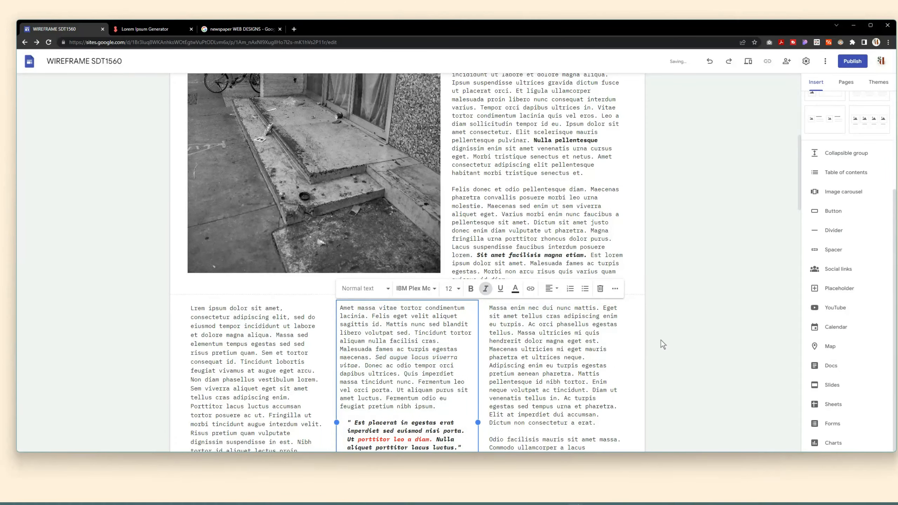
{"action": "left_click", "coordinate": [371, 357]}
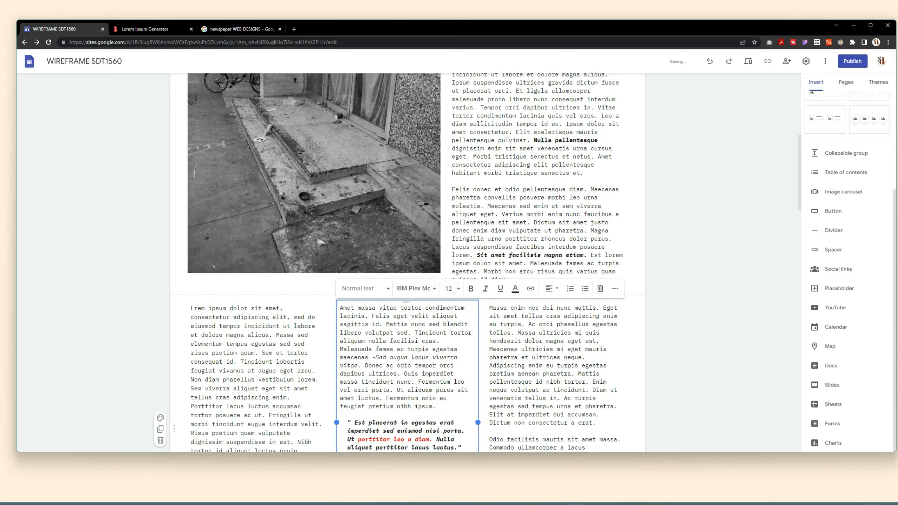
{"action": "scroll", "coordinate": [407, 262], "scroll_direction": "down", "scroll_amount": 3}
{"action": "left_click_drag", "start_coordinate": [371, 233], "coordinate": [358, 241]}
{"action": "left_click", "coordinate": [470, 168]}
{"action": "left_click", "coordinate": [717, 260]}
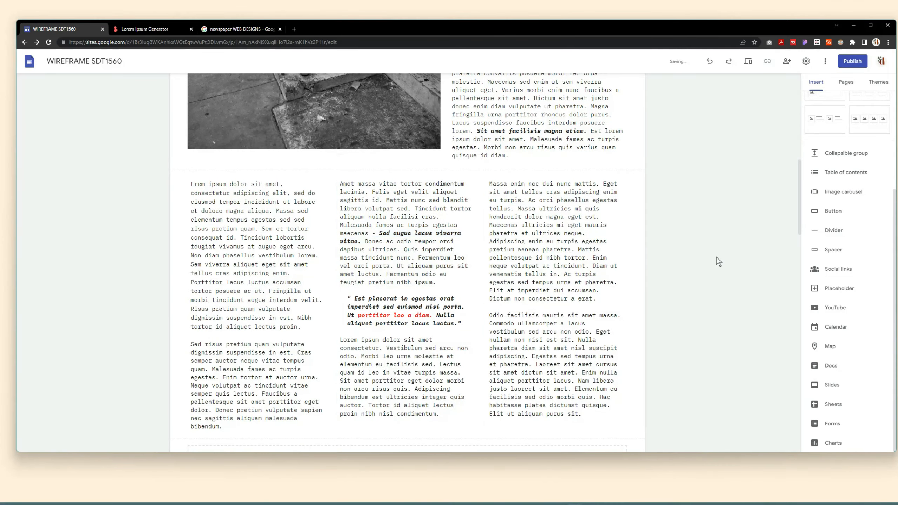
Preview the full page at tablet, desktop and phone sizes to check the emphasized phrases and overall layout
{"action": "scroll", "coordinate": [618, 325], "scroll_direction": "down", "scroll_amount": 20}
{"action": "scroll", "coordinate": [619, 324], "scroll_direction": "up", "scroll_amount": 8}
{"action": "scroll", "coordinate": [619, 324], "scroll_direction": "up", "scroll_amount": 17}
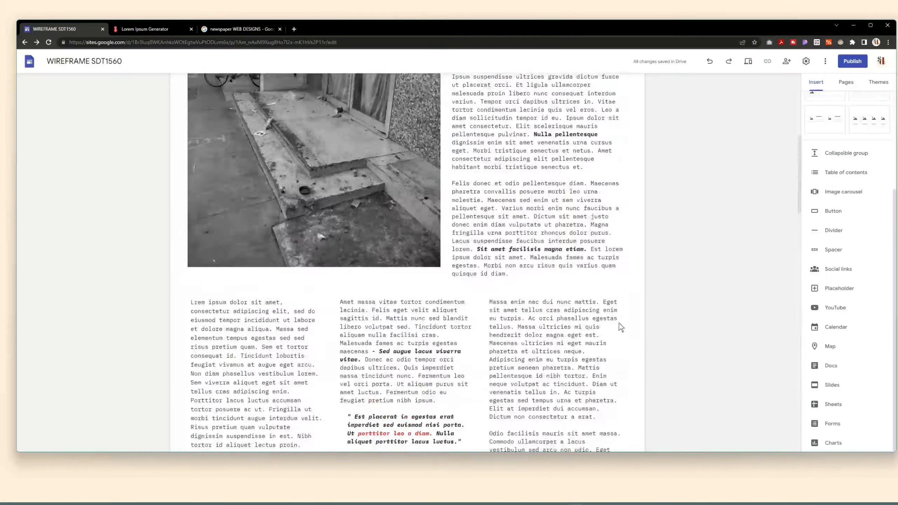
{"action": "left_click", "coordinate": [748, 61]}
{"action": "scroll", "coordinate": [527, 226], "scroll_direction": "down", "scroll_amount": 20}
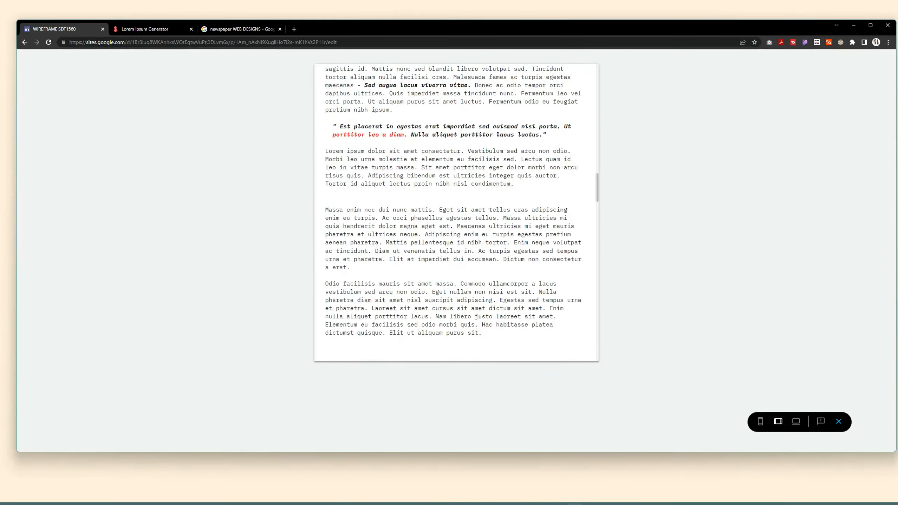
{"action": "left_click", "coordinate": [796, 422]}
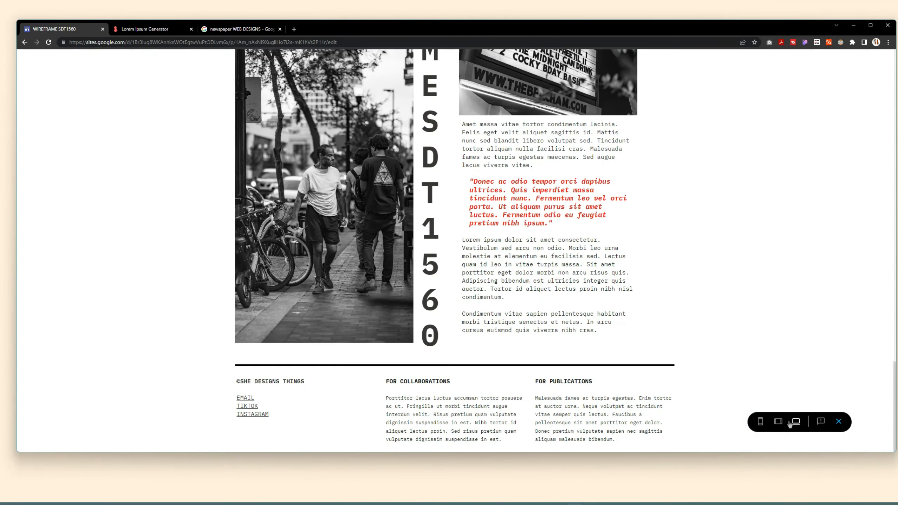
{"action": "left_click", "coordinate": [759, 421]}
{"action": "scroll", "coordinate": [479, 231], "scroll_direction": "down", "scroll_amount": 15}
{"action": "left_click", "coordinate": [838, 421]}
Publish the site and set the published site's access to Public
{"action": "left_click", "coordinate": [845, 62]}
{"action": "left_click", "coordinate": [522, 294]}
{"action": "left_click", "coordinate": [759, 61]}
{"action": "left_click", "coordinate": [520, 278]}
{"action": "left_click", "coordinate": [436, 293]}
{"action": "left_click", "coordinate": [453, 356]}
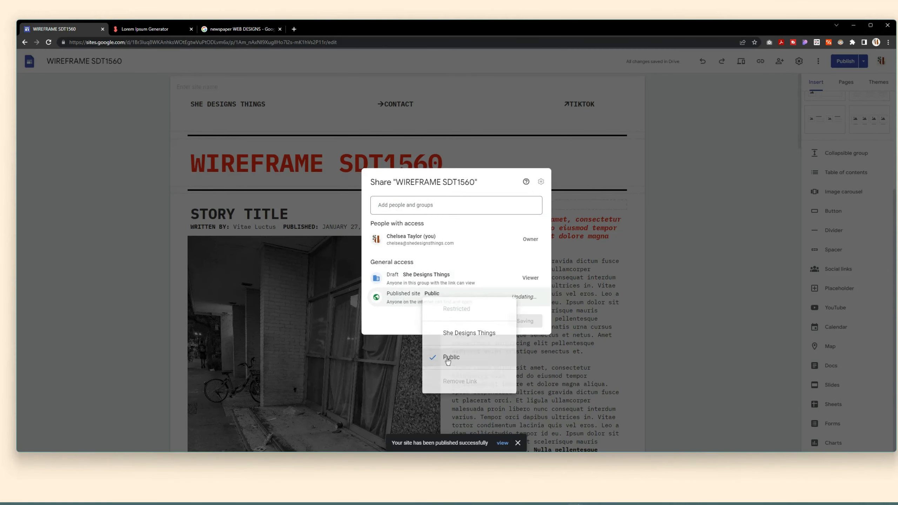
{"action": "left_click", "coordinate": [526, 321]}
Copy the published site's link and open it in the browser tab with the newspaper web designs search
{"action": "left_click", "coordinate": [760, 61]}
{"action": "left_click", "coordinate": [539, 254]}
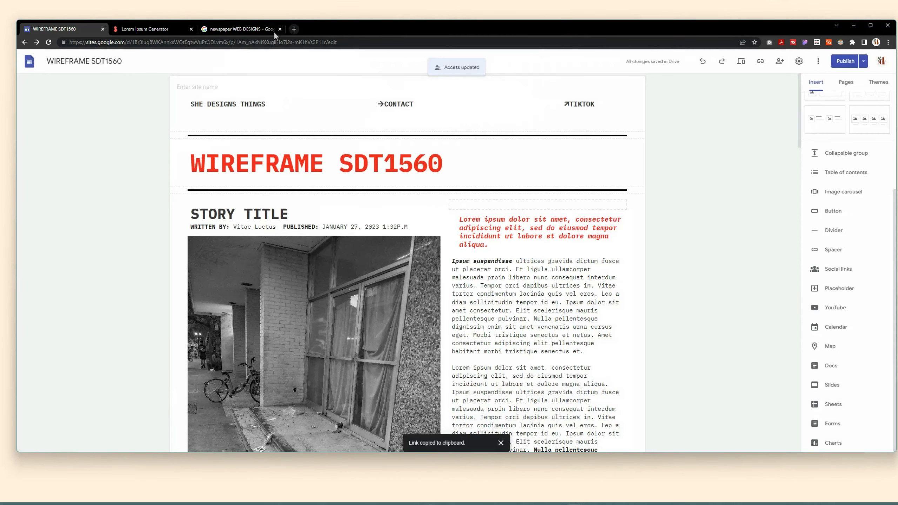
{"action": "left_click", "coordinate": [240, 29]}
{"action": "right_click", "coordinate": [254, 42]}
{"action": "left_click", "coordinate": [315, 113]}
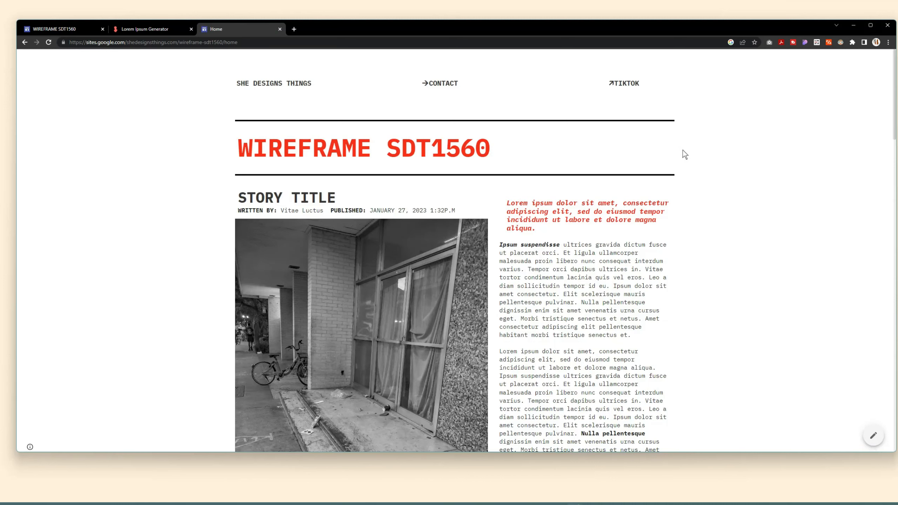
Examine the published page in the browser's developer tools with the iPhone 12 Pro dimensions
{"action": "key", "text": "F12"}
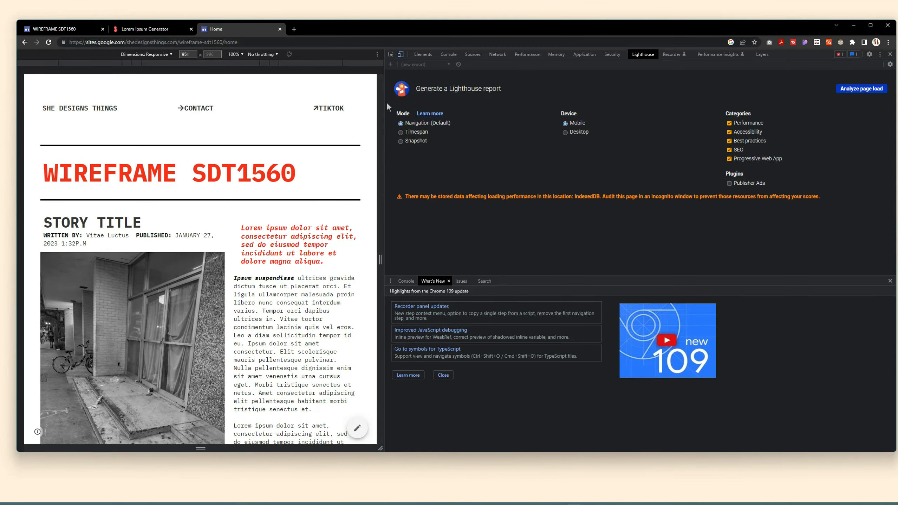
{"action": "left_click_drag", "start_coordinate": [385, 106], "coordinate": [732, 106]}
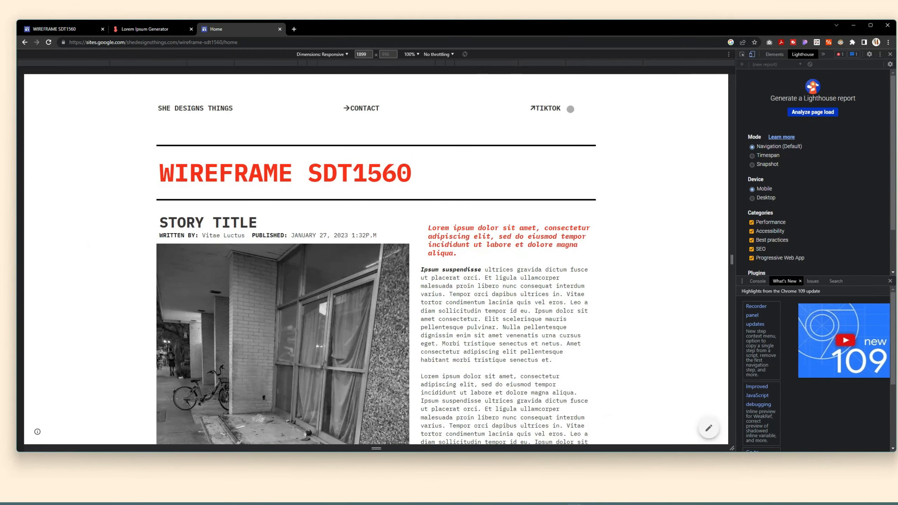
{"action": "left_click", "coordinate": [342, 55]}
{"action": "left_click", "coordinate": [330, 99]}
{"action": "scroll", "coordinate": [407, 176], "scroll_direction": "down", "scroll_amount": 15}
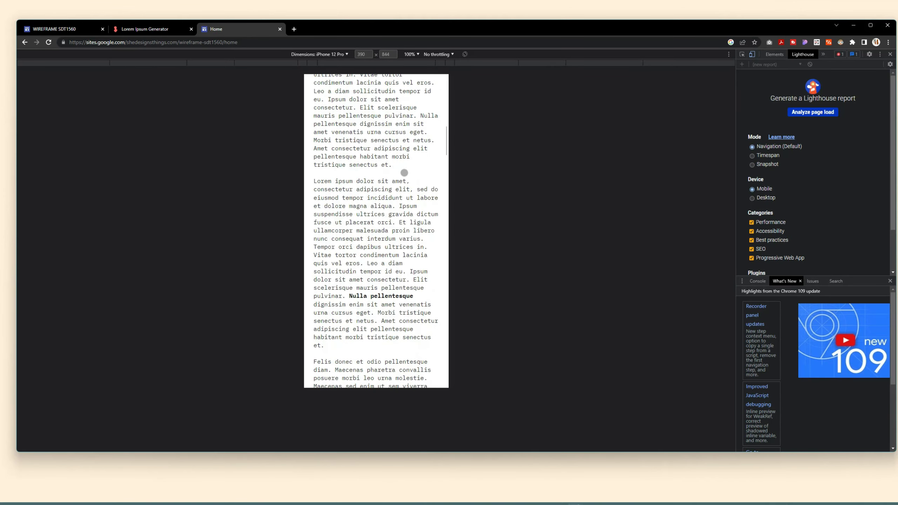
Examine the page in responsive mode at 768 and 1024 px widths with Mid-tier mobile throttling
{"action": "left_click", "coordinate": [491, 62]}
{"action": "scroll", "coordinate": [389, 212], "scroll_direction": "up", "scroll_amount": 15}
{"action": "left_click", "coordinate": [437, 54]}
{"action": "left_click", "coordinate": [446, 75]}
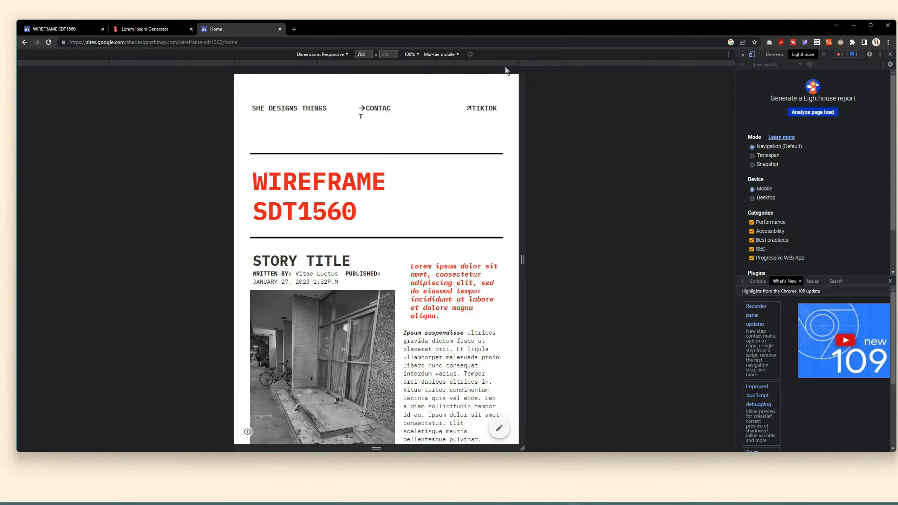
{"action": "left_click", "coordinate": [537, 63]}
{"action": "scroll", "coordinate": [374, 221], "scroll_direction": "down", "scroll_amount": 15}
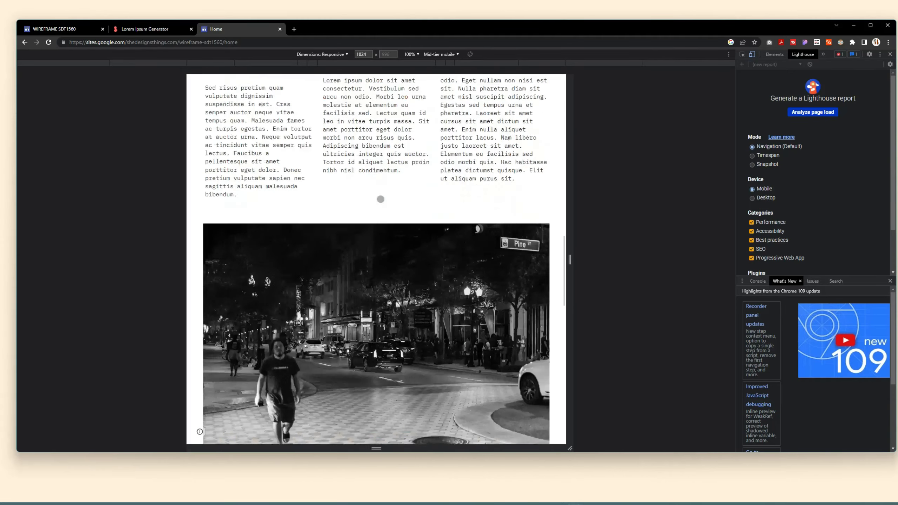
Compare the published page's layout at 1440, 1024 and 2560 px widths, ending at 1440 px
{"action": "left_click", "coordinate": [342, 54]}
{"action": "left_click", "coordinate": [584, 62]}
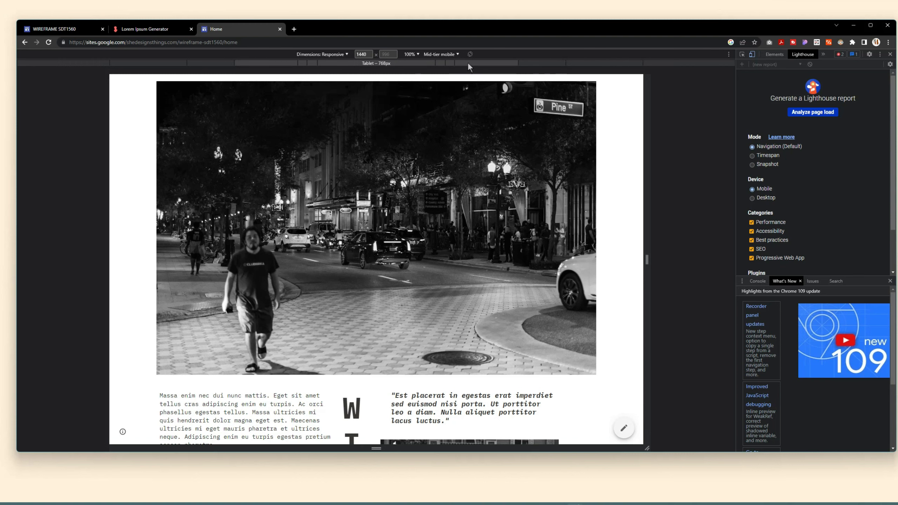
{"action": "left_click", "coordinate": [534, 63]}
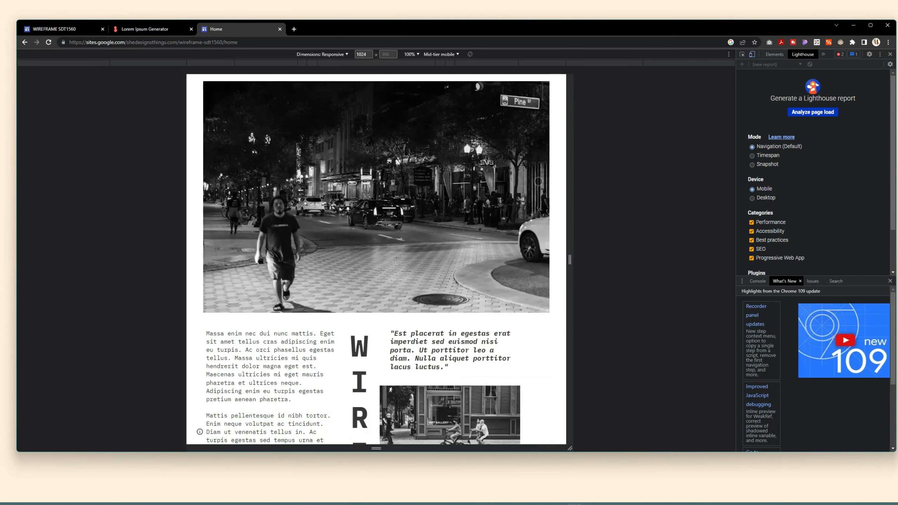
{"action": "scroll", "coordinate": [538, 181], "scroll_direction": "down", "scroll_amount": 15}
{"action": "scroll", "coordinate": [533, 186], "scroll_direction": "up", "scroll_amount": 10}
{"action": "scroll", "coordinate": [534, 188], "scroll_direction": "up", "scroll_amount": 10}
{"action": "scroll", "coordinate": [531, 185], "scroll_direction": "down", "scroll_amount": 6}
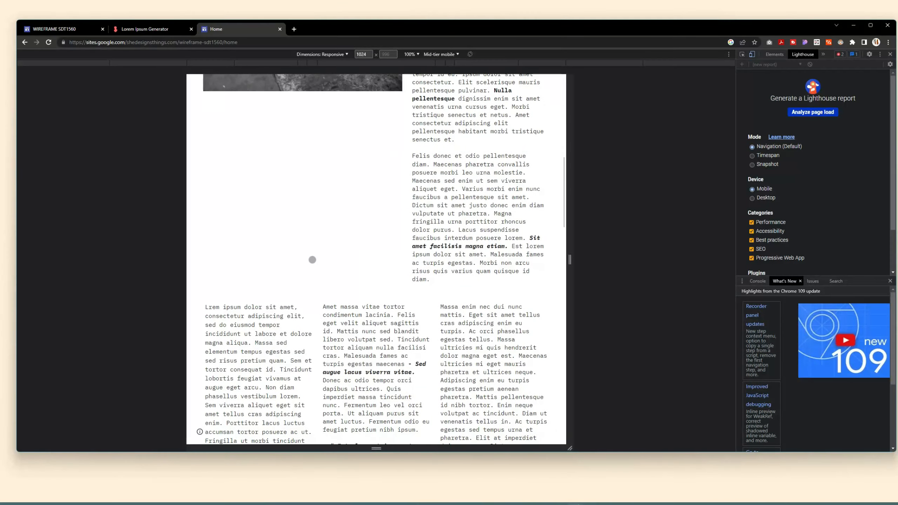
{"action": "left_click", "coordinate": [647, 63]}
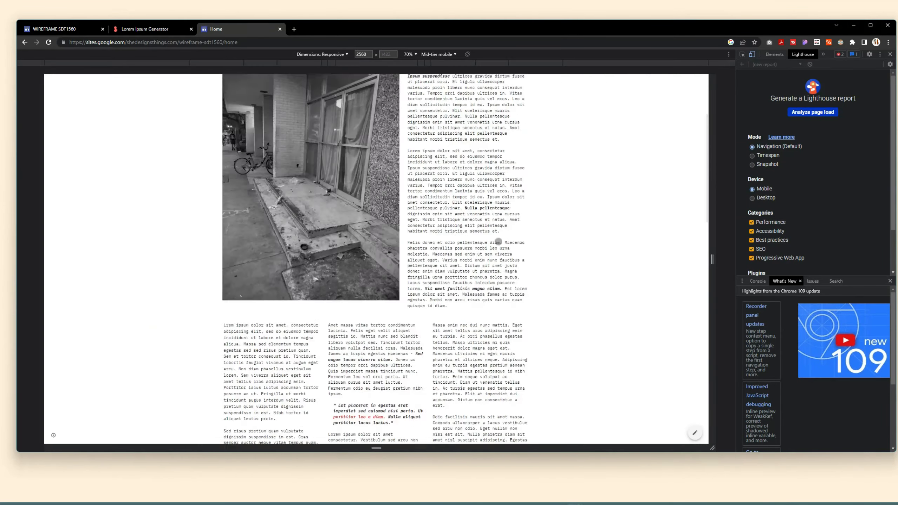
{"action": "left_click", "coordinate": [530, 65]}
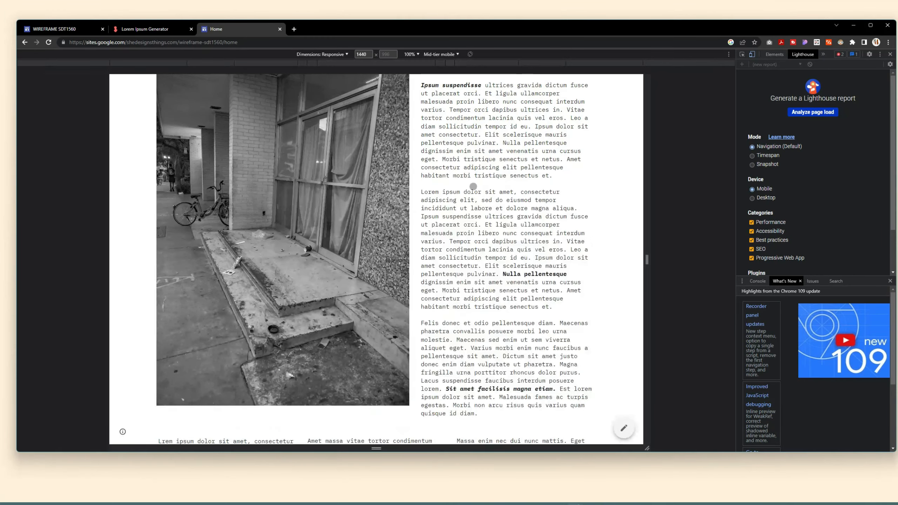
Look through the published page at 1440 px width with throttling set to Offline, and again with No throttling
{"action": "left_click", "coordinate": [454, 56]}
{"action": "left_click", "coordinate": [452, 92]}
{"action": "scroll", "coordinate": [489, 143], "scroll_direction": "up", "scroll_amount": 5}
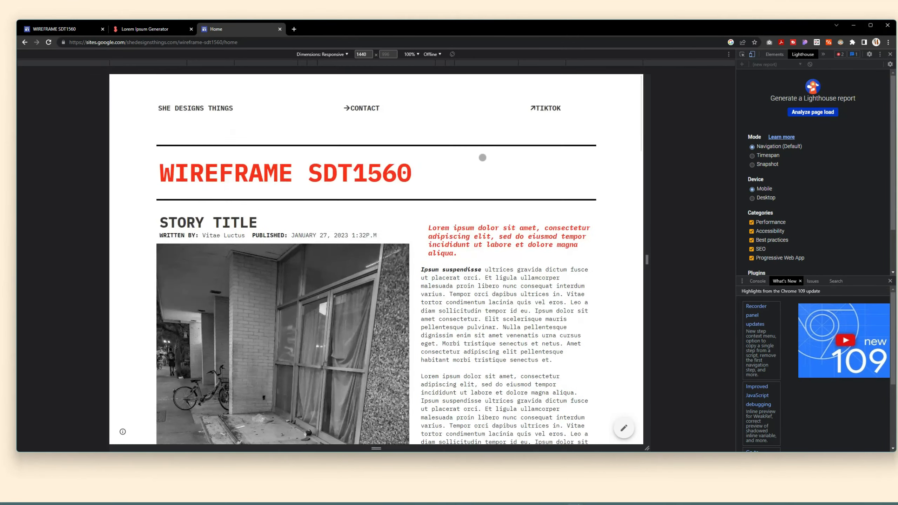
{"action": "scroll", "coordinate": [479, 155], "scroll_direction": "down", "scroll_amount": 12}
{"action": "scroll", "coordinate": [476, 153], "scroll_direction": "down", "scroll_amount": 15}
{"action": "scroll", "coordinate": [476, 152], "scroll_direction": "up", "scroll_amount": 12}
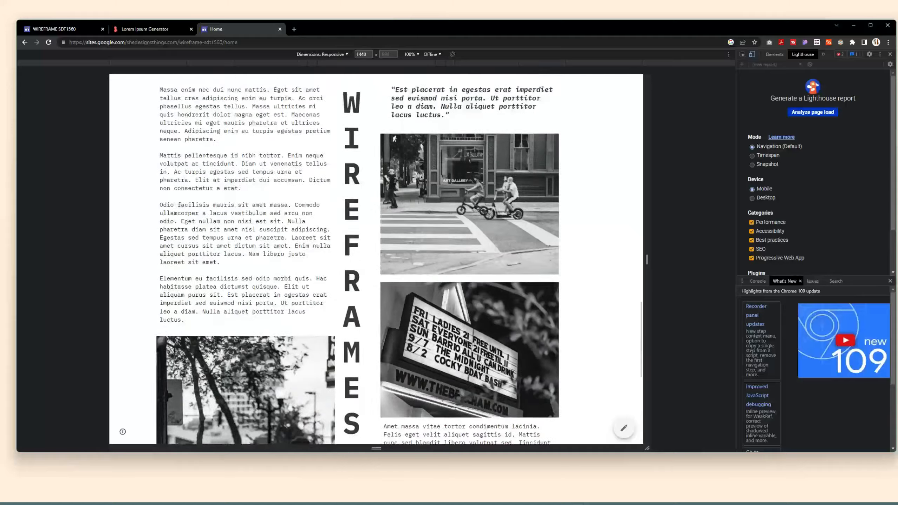
{"action": "scroll", "coordinate": [476, 153], "scroll_direction": "up", "scroll_amount": 12}
{"action": "left_click", "coordinate": [447, 67]}
{"action": "scroll", "coordinate": [412, 125], "scroll_direction": "down", "scroll_amount": 20}
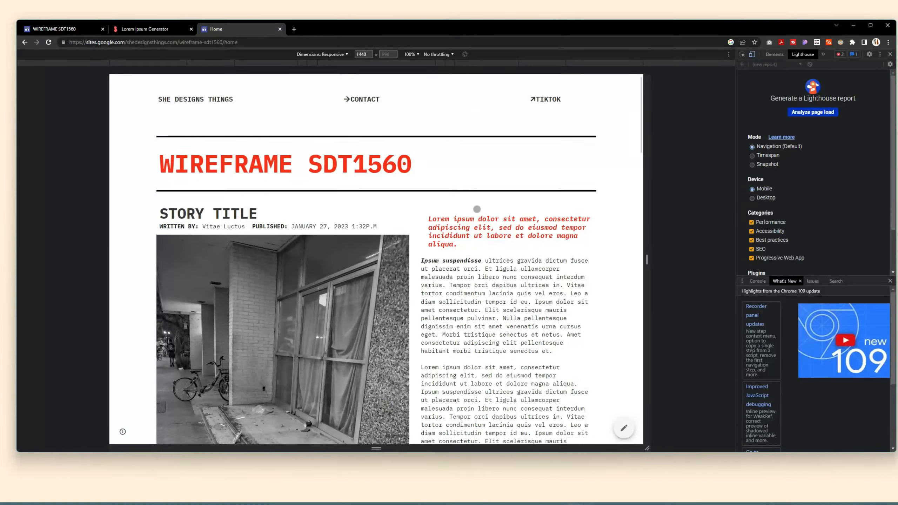
Look through the published page at 1440 px width, then in a 768 × 1200 px viewport
{"action": "scroll", "coordinate": [391, 165], "scroll_direction": "up", "scroll_amount": 20}
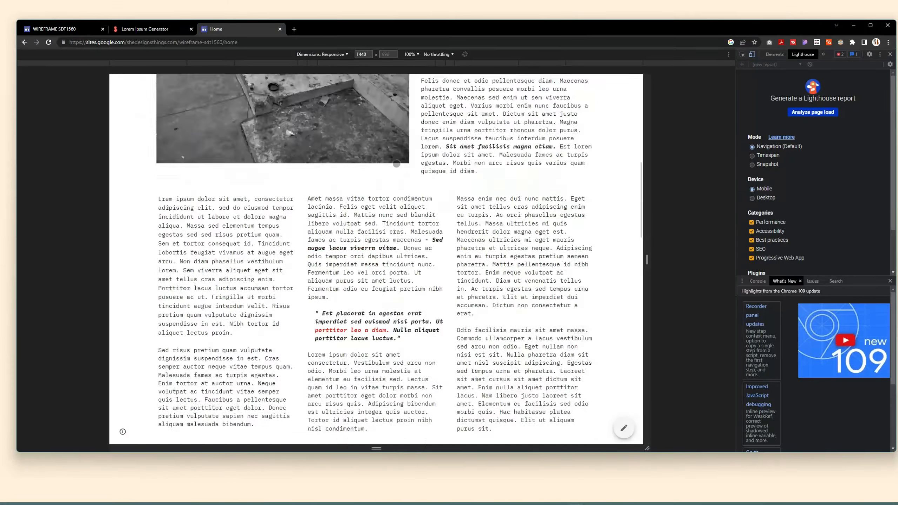
{"action": "scroll", "coordinate": [404, 164], "scroll_direction": "down", "scroll_amount": 12}
{"action": "left_click", "coordinate": [486, 63]}
{"action": "scroll", "coordinate": [459, 163], "scroll_direction": "up", "scroll_amount": 15}
{"action": "scroll", "coordinate": [452, 172], "scroll_direction": "up", "scroll_amount": 4}
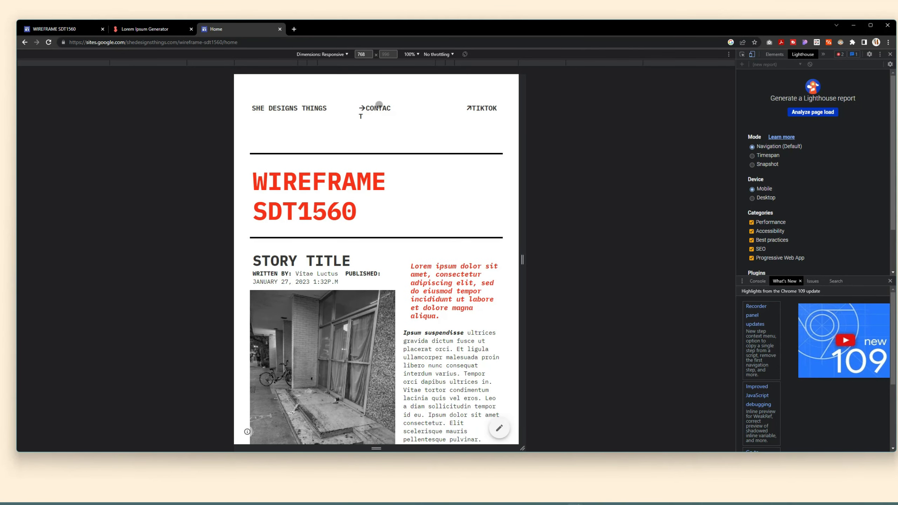
{"action": "scroll", "coordinate": [379, 105], "scroll_direction": "down", "scroll_amount": 15}
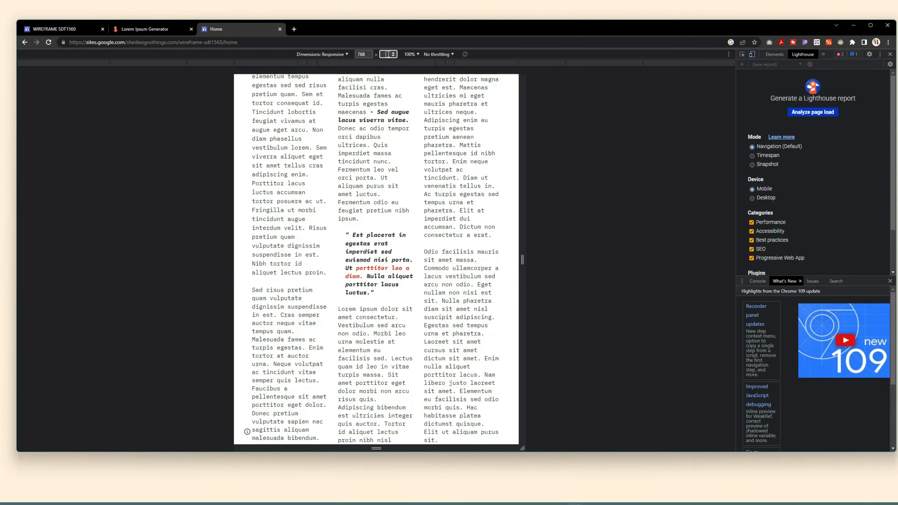
{"action": "type", "text": "00"}
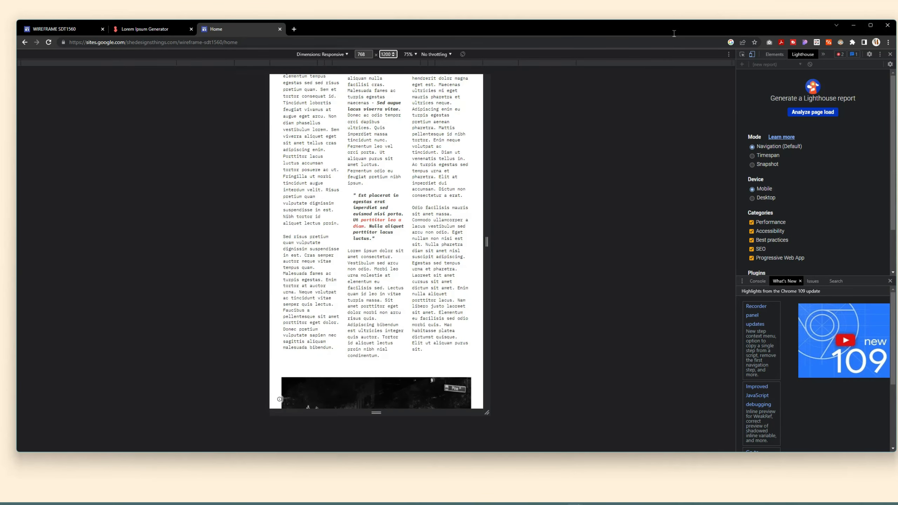
{"action": "scroll", "coordinate": [447, 243], "scroll_direction": "up", "scroll_amount": 15}
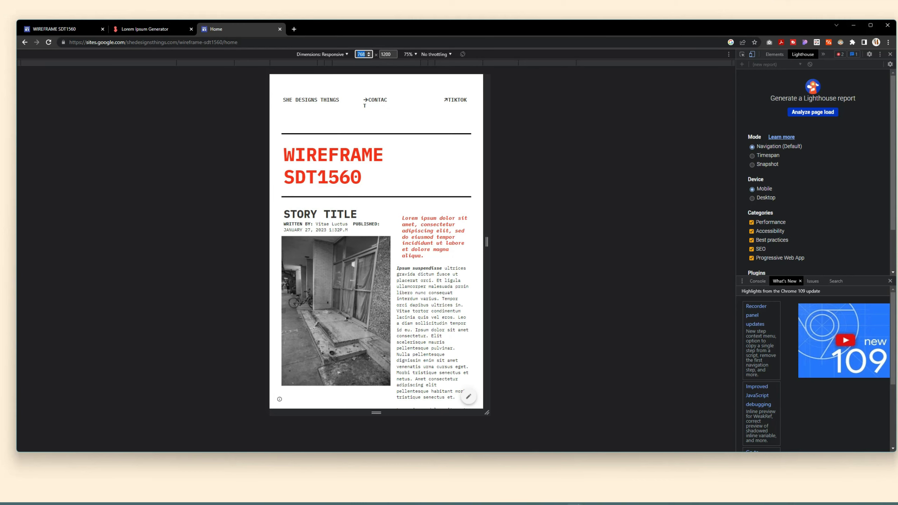
Set the responsive viewport to 2732 × 2048 px and look through the page layout
{"action": "left_click", "coordinate": [387, 54]}
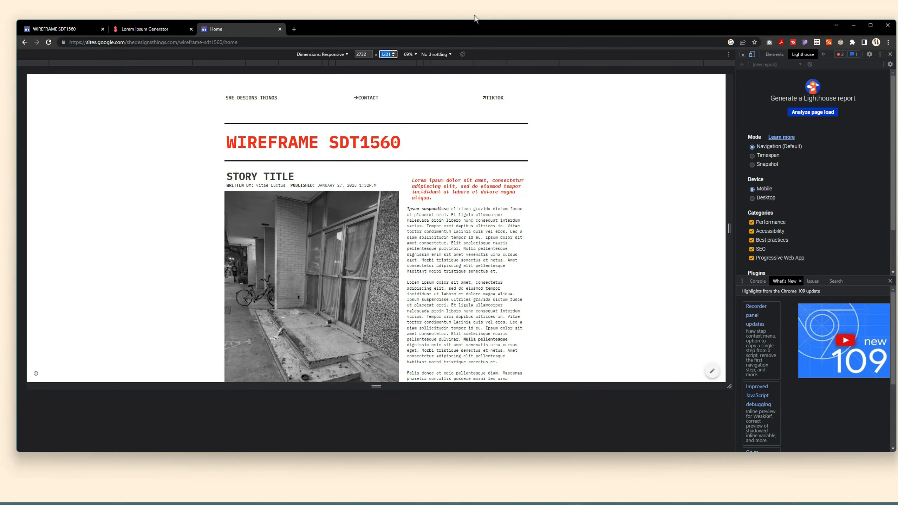
{"action": "type", "text": "2048"}
{"action": "key", "text": "Return"}
{"action": "scroll", "coordinate": [455, 132], "scroll_direction": "down", "scroll_amount": 15}
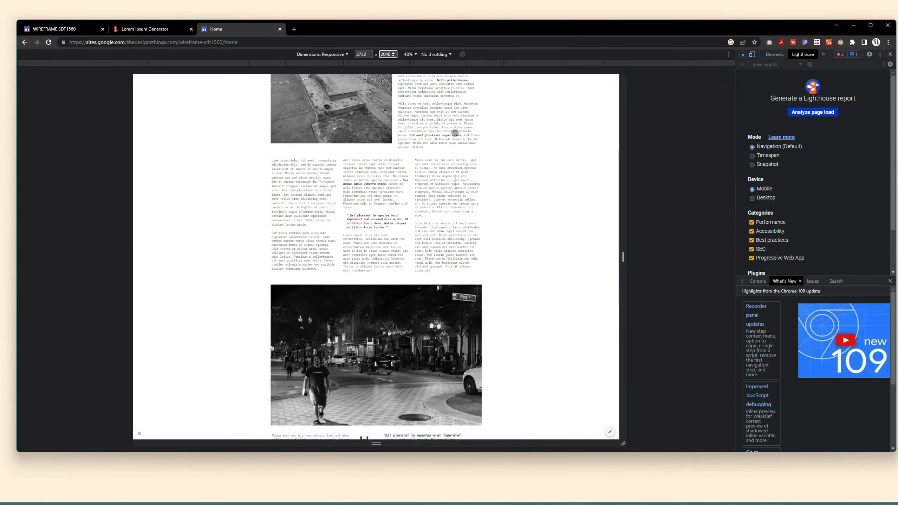
{"action": "scroll", "coordinate": [455, 132], "scroll_direction": "up", "scroll_amount": 14}
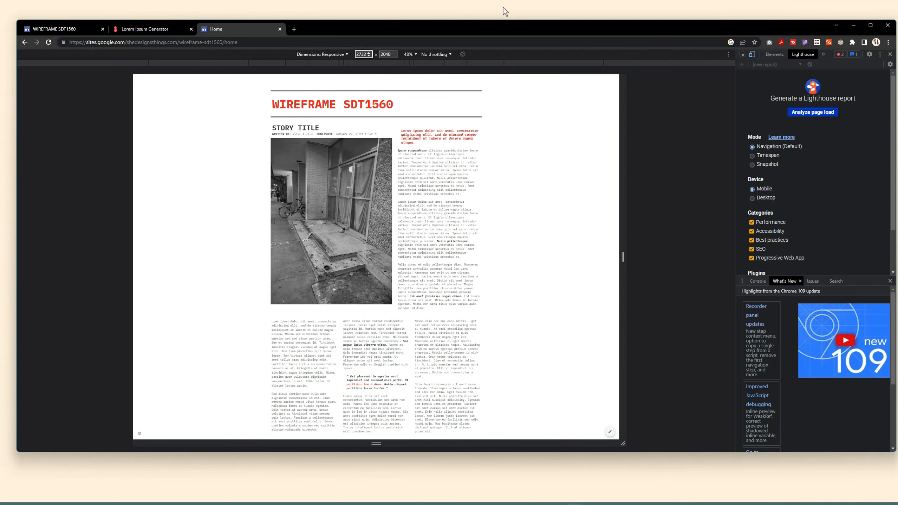
Switch the viewport to portrait proportions at 2048 px width and examine the lower part of the page
{"action": "left_click", "coordinate": [387, 54]}
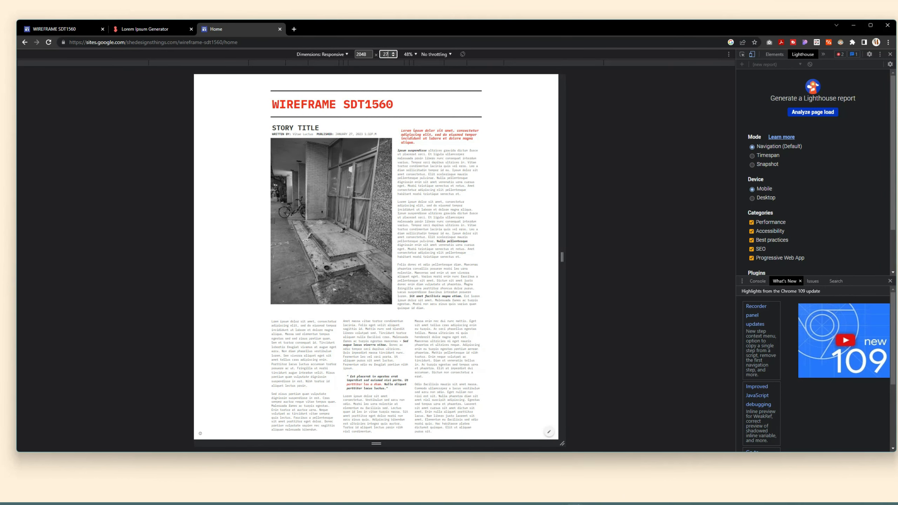
{"action": "key", "text": "Return"}
{"action": "scroll", "coordinate": [460, 176], "scroll_direction": "down", "scroll_amount": 10}
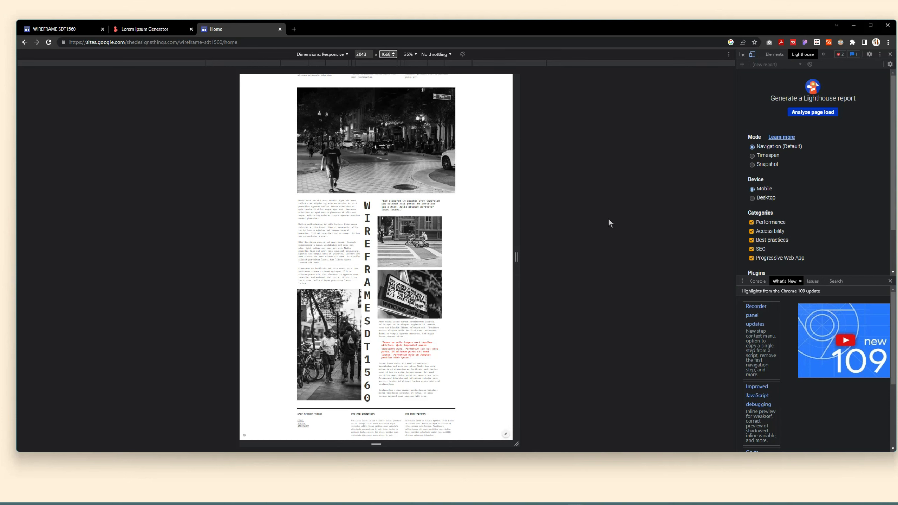
Set the viewport to 2388 × 1668 px and examine the page from header to vertical wireframe text
{"action": "key", "text": "Return"}
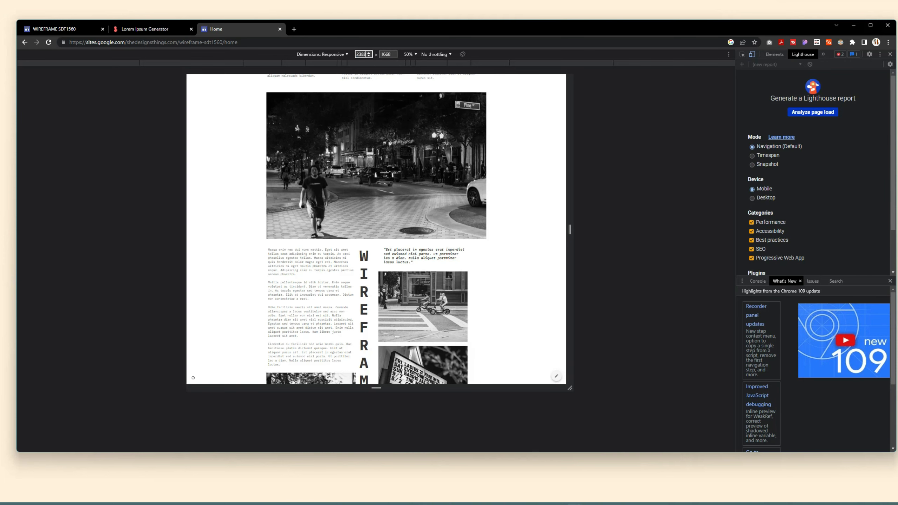
{"action": "key", "text": "Return"}
{"action": "scroll", "coordinate": [532, 176], "scroll_direction": "up", "scroll_amount": 10}
{"action": "scroll", "coordinate": [534, 177], "scroll_direction": "down", "scroll_amount": 7}
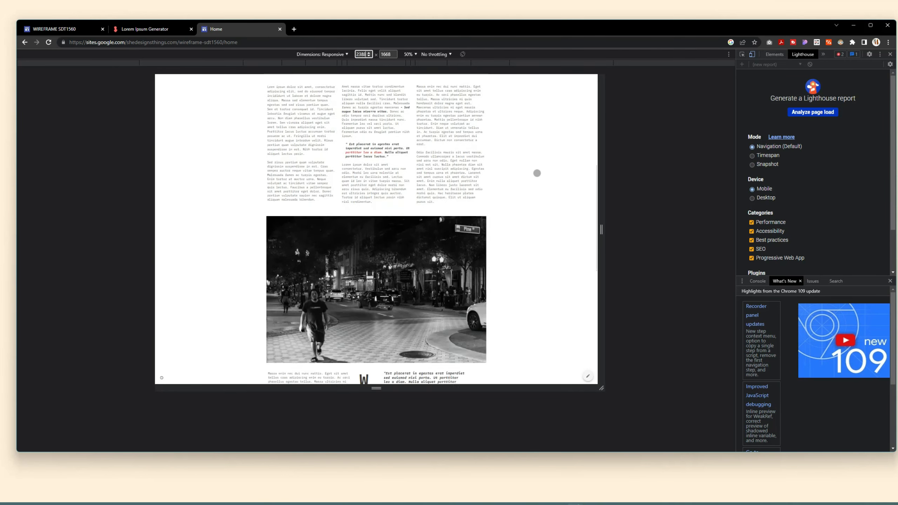
{"action": "scroll", "coordinate": [537, 173], "scroll_direction": "down", "scroll_amount": 5}
{"action": "scroll", "coordinate": [539, 172], "scroll_direction": "up", "scroll_amount": 12}
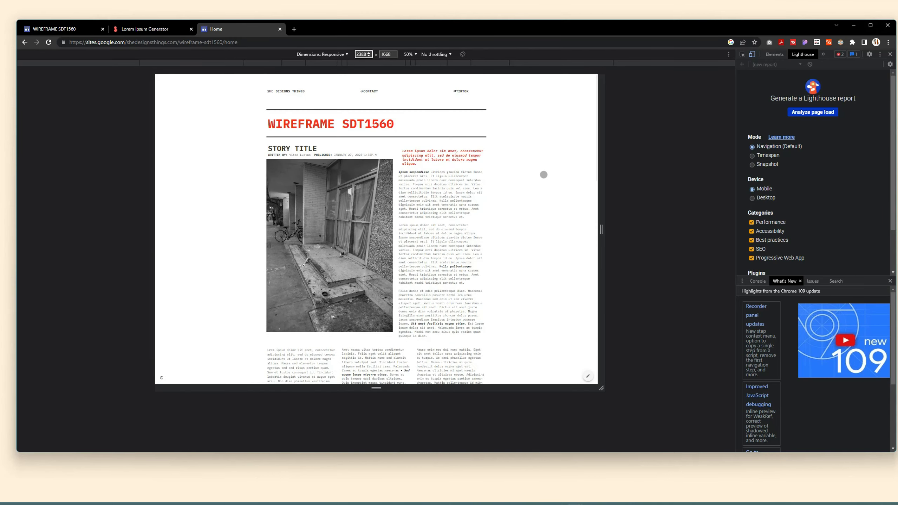
{"action": "scroll", "coordinate": [544, 173], "scroll_direction": "down", "scroll_amount": 5}
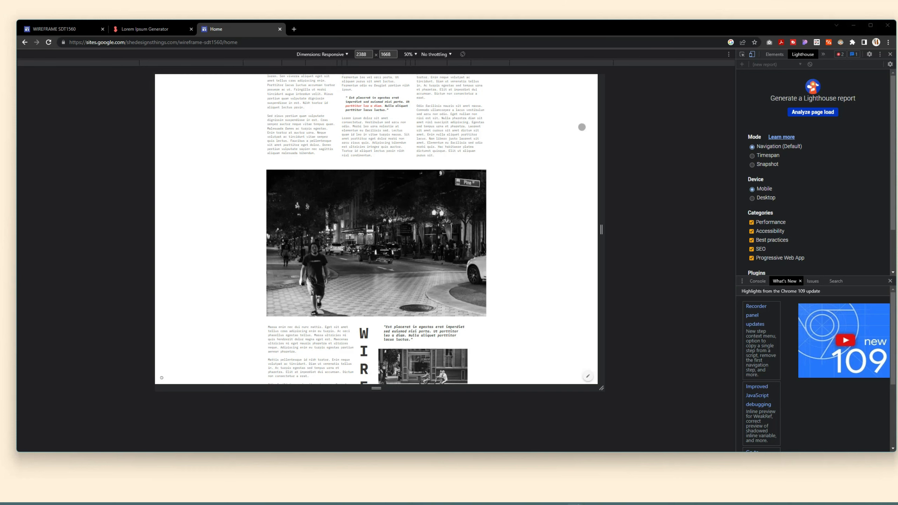
Compare the page's column layout at 768 and 1024 px widths, keeping the 1668 px height
{"action": "left_click", "coordinate": [443, 62]}
{"action": "scroll", "coordinate": [443, 155], "scroll_direction": "up", "scroll_amount": 6}
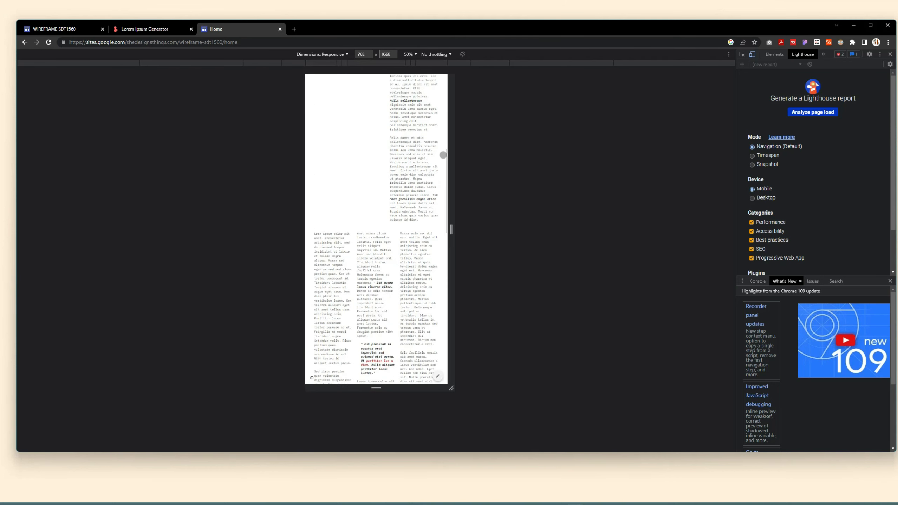
{"action": "left_click", "coordinate": [415, 54]}
{"action": "left_click", "coordinate": [422, 97]}
{"action": "scroll", "coordinate": [448, 235], "scroll_direction": "down", "scroll_amount": 10}
{"action": "scroll", "coordinate": [448, 235], "scroll_direction": "down", "scroll_amount": 8}
{"action": "left_click", "coordinate": [539, 61]}
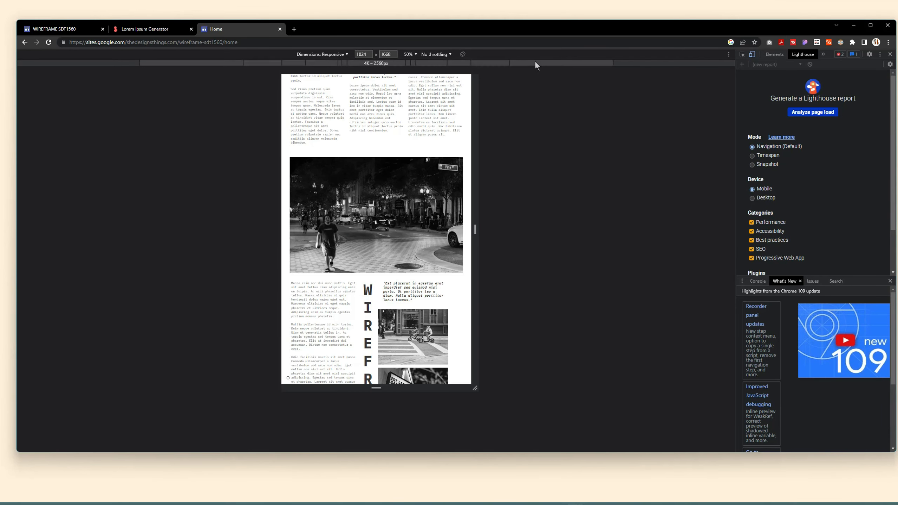
Set the viewport zoom to 100% and look through the page at 1024 px width
{"action": "left_click", "coordinate": [408, 53]}
{"action": "left_click", "coordinate": [422, 97]}
{"action": "scroll", "coordinate": [443, 188], "scroll_direction": "down", "scroll_amount": 5}
{"action": "scroll", "coordinate": [443, 189], "scroll_direction": "up", "scroll_amount": 8}
{"action": "scroll", "coordinate": [446, 180], "scroll_direction": "down", "scroll_amount": 20}
{"action": "scroll", "coordinate": [445, 179], "scroll_direction": "up", "scroll_amount": 18}
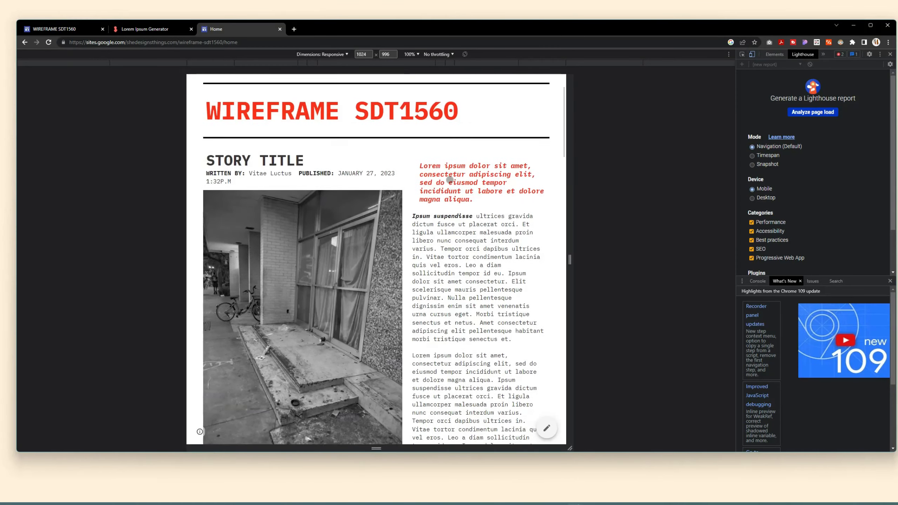
{"action": "scroll", "coordinate": [348, 224], "scroll_direction": "down", "scroll_amount": 15}
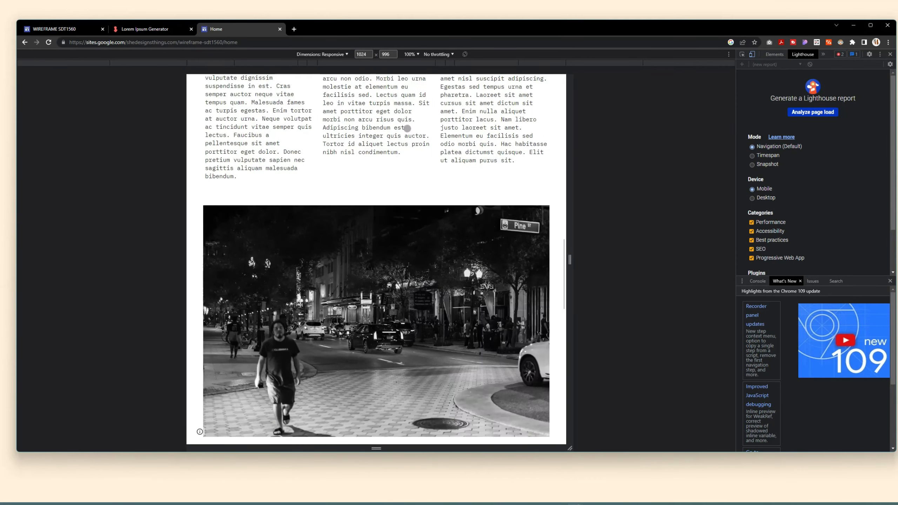
Set the viewport to 2338 × 1668 px, return the zoom to 100% and look through the page down to the footer
{"action": "double_click", "coordinate": [362, 54]}
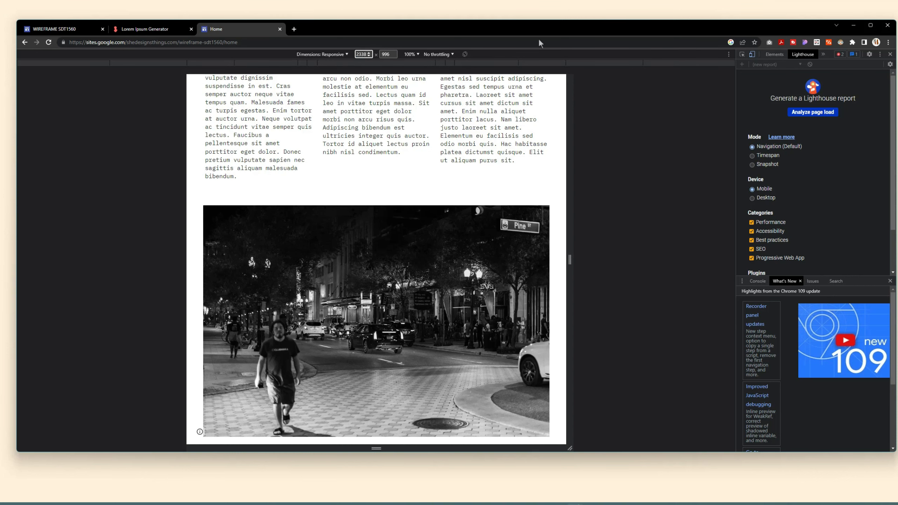
{"action": "left_click", "coordinate": [387, 54]}
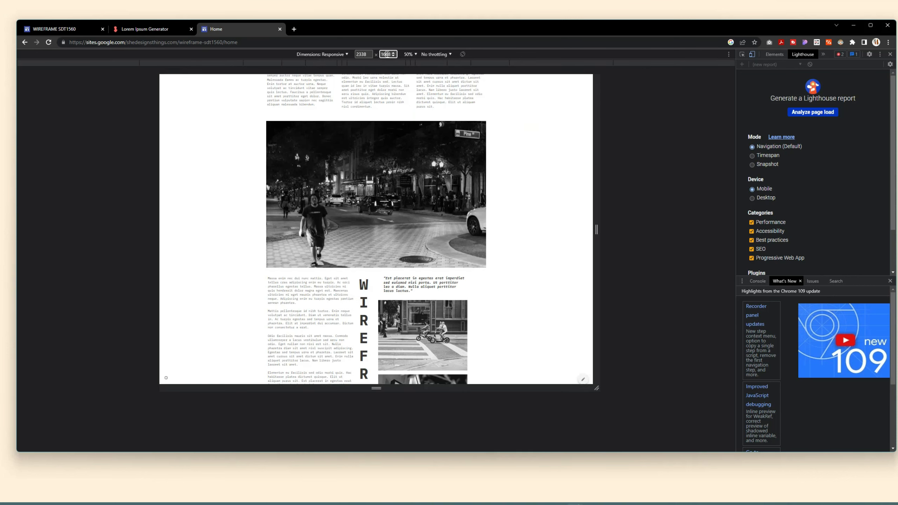
{"action": "left_click", "coordinate": [415, 54]}
{"action": "left_click", "coordinate": [416, 84]}
{"action": "scroll", "coordinate": [416, 177], "scroll_direction": "up", "scroll_amount": 10}
{"action": "scroll", "coordinate": [360, 202], "scroll_direction": "down", "scroll_amount": 20}
{"action": "scroll", "coordinate": [362, 195], "scroll_direction": "up", "scroll_amount": 15}
{"action": "scroll", "coordinate": [362, 195], "scroll_direction": "up", "scroll_amount": 15}
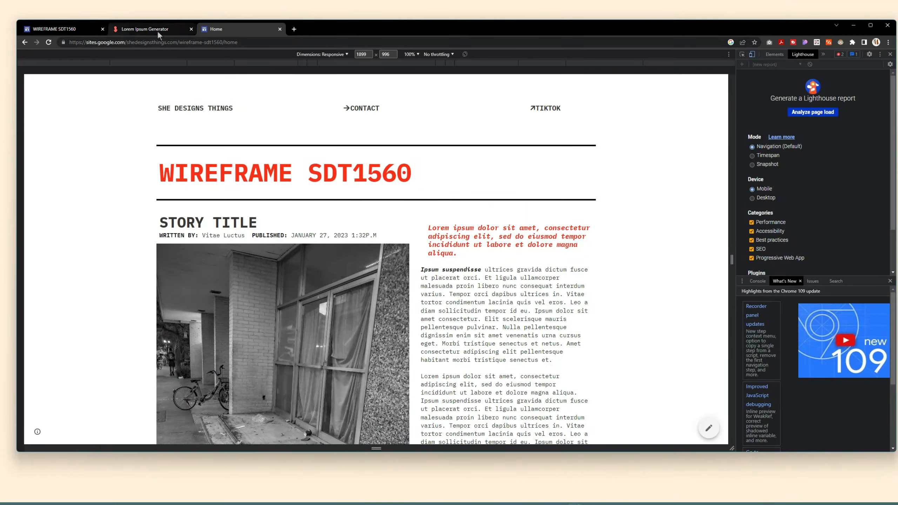
{"action": "scroll", "coordinate": [126, 143], "scroll_direction": "down", "scroll_amount": 20}
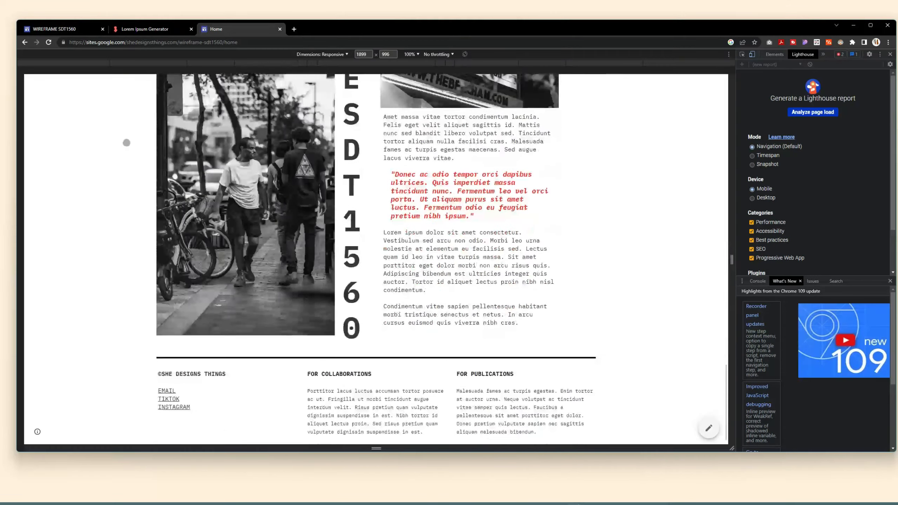
{"action": "scroll", "coordinate": [448, 102], "scroll_direction": "up", "scroll_amount": 20}
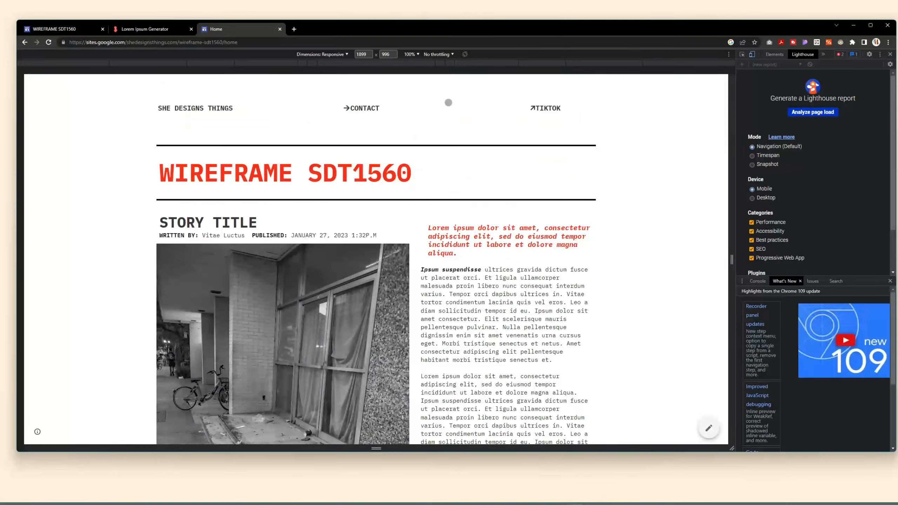
Close the published page and look through the site editor's large-screen preview down to the footer
{"action": "left_click", "coordinate": [279, 29]}
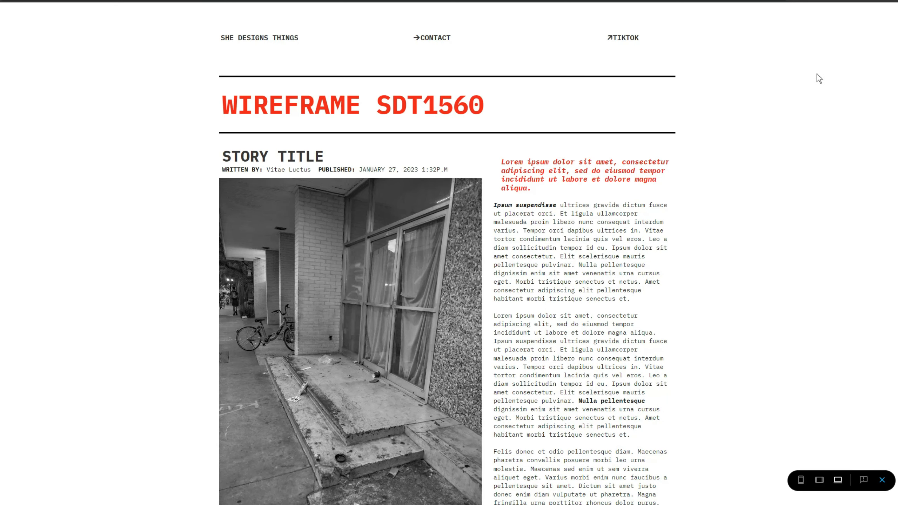
{"action": "scroll", "coordinate": [817, 75], "scroll_direction": "down", "scroll_amount": 4}
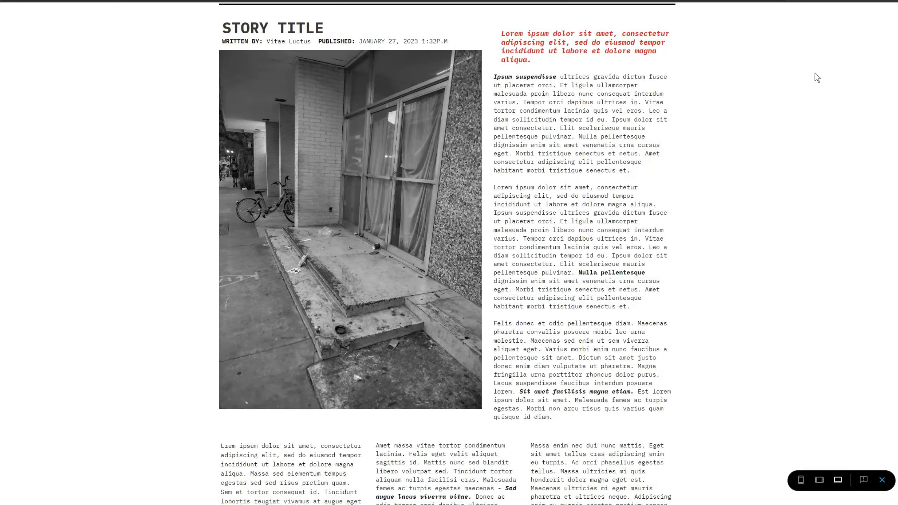
{"action": "scroll", "coordinate": [814, 74], "scroll_direction": "down", "scroll_amount": 7}
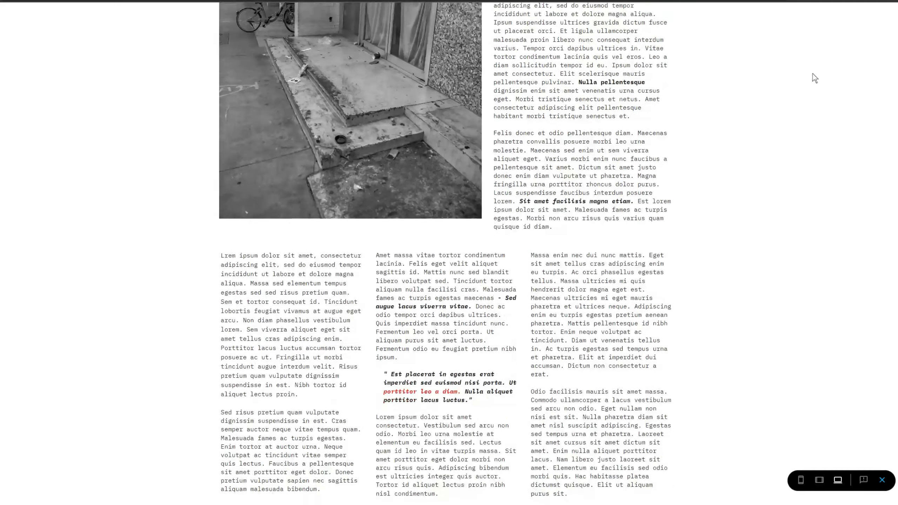
{"action": "scroll", "coordinate": [812, 73], "scroll_direction": "down", "scroll_amount": 4}
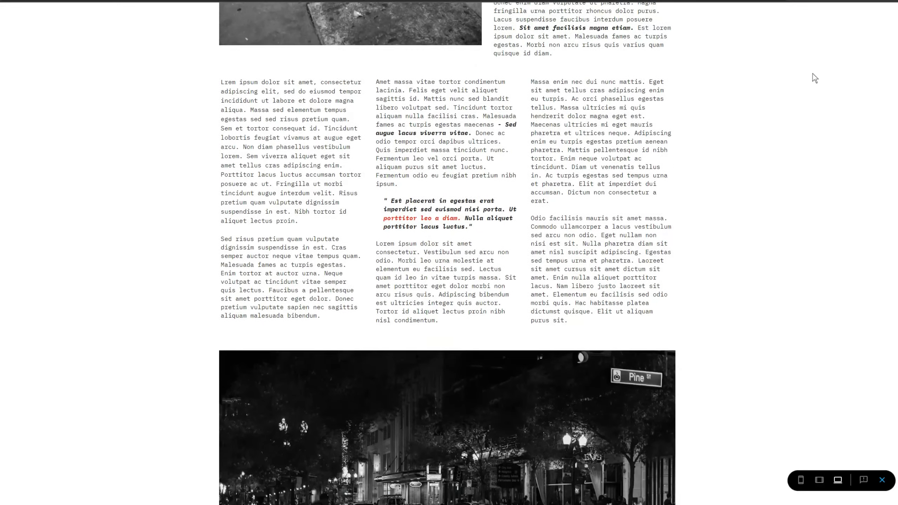
{"action": "scroll", "coordinate": [812, 74], "scroll_direction": "down", "scroll_amount": 7}
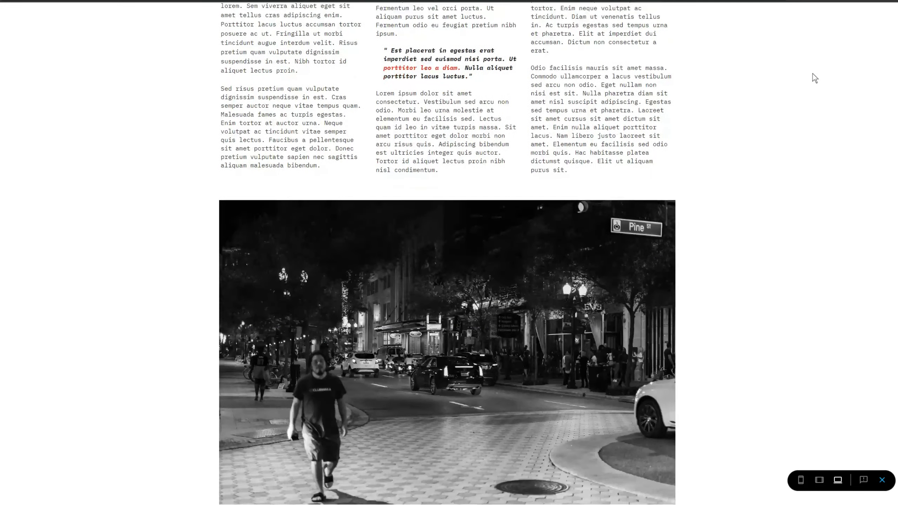
{"action": "scroll", "coordinate": [812, 74], "scroll_direction": "down", "scroll_amount": 6}
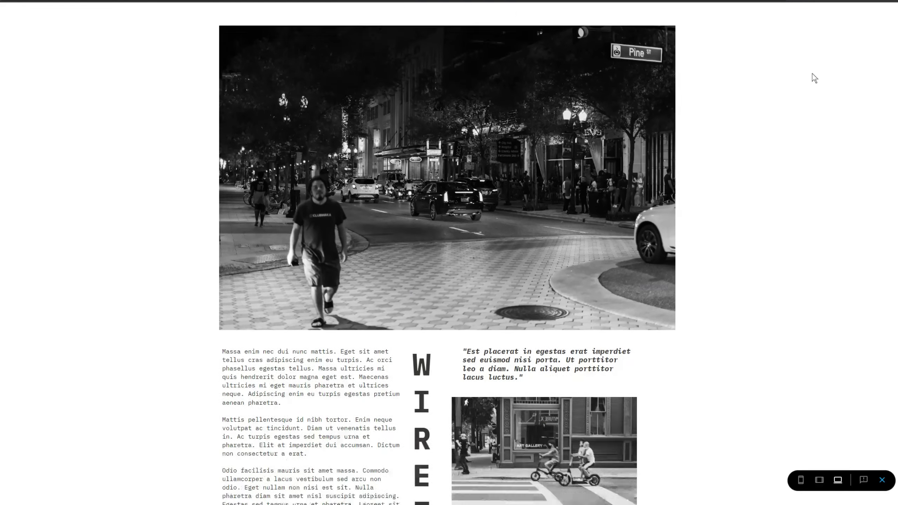
{"action": "scroll", "coordinate": [812, 74], "scroll_direction": "down", "scroll_amount": 4}
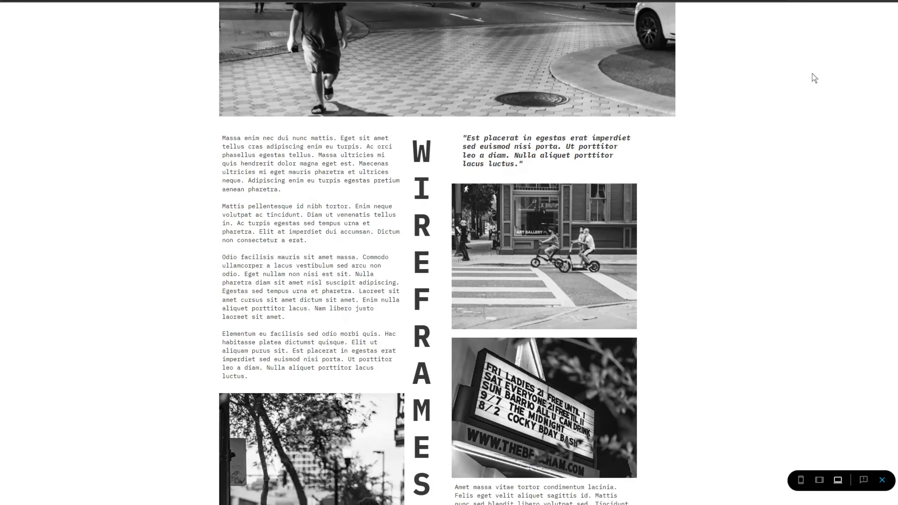
{"action": "scroll", "coordinate": [812, 73], "scroll_direction": "down", "scroll_amount": 4}
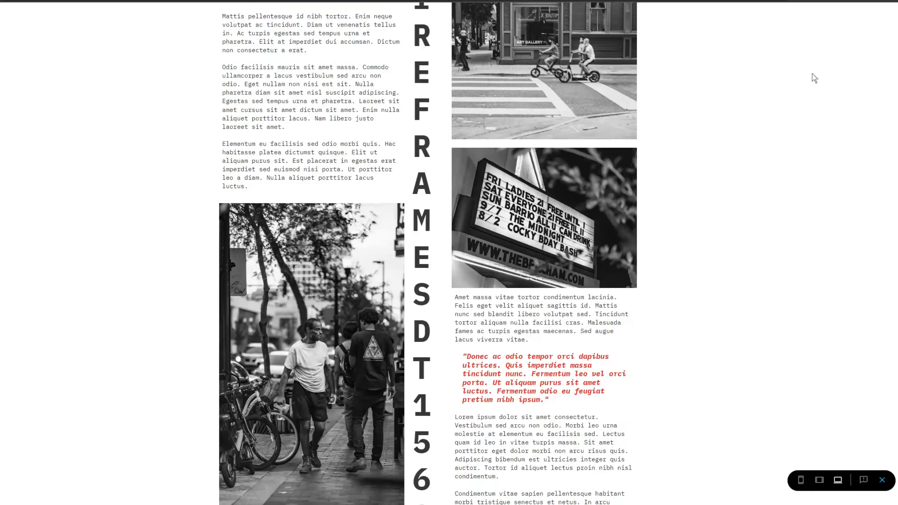
{"action": "scroll", "coordinate": [812, 74], "scroll_direction": "down", "scroll_amount": 4}
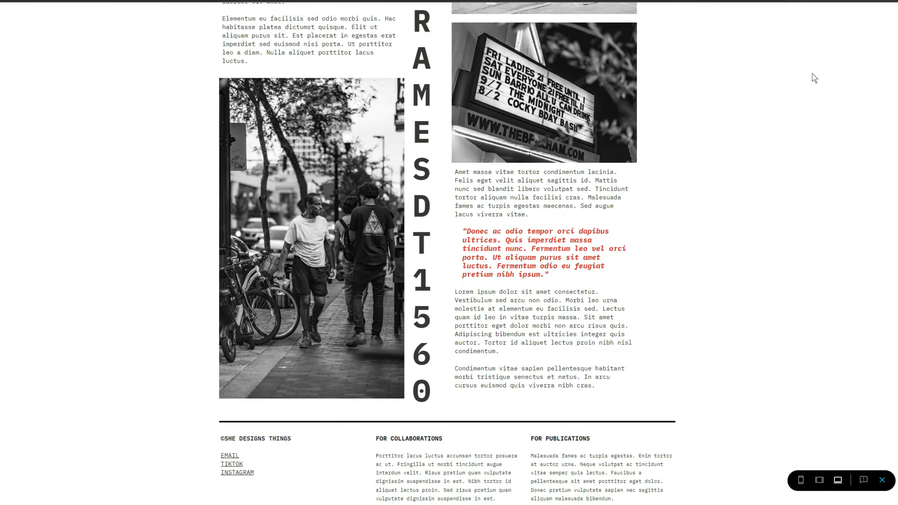
{"action": "scroll", "coordinate": [812, 74], "scroll_direction": "up", "scroll_amount": 6}
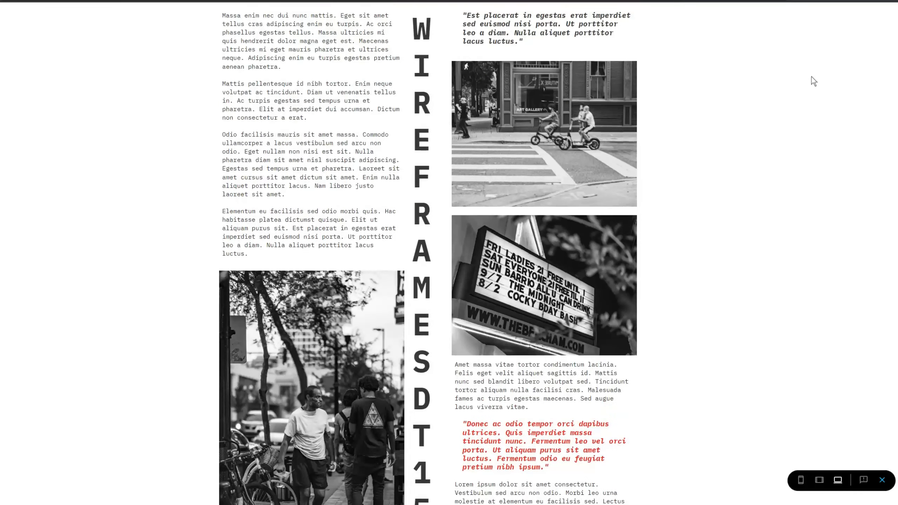
{"action": "scroll", "coordinate": [811, 77], "scroll_direction": "down", "scroll_amount": 6}
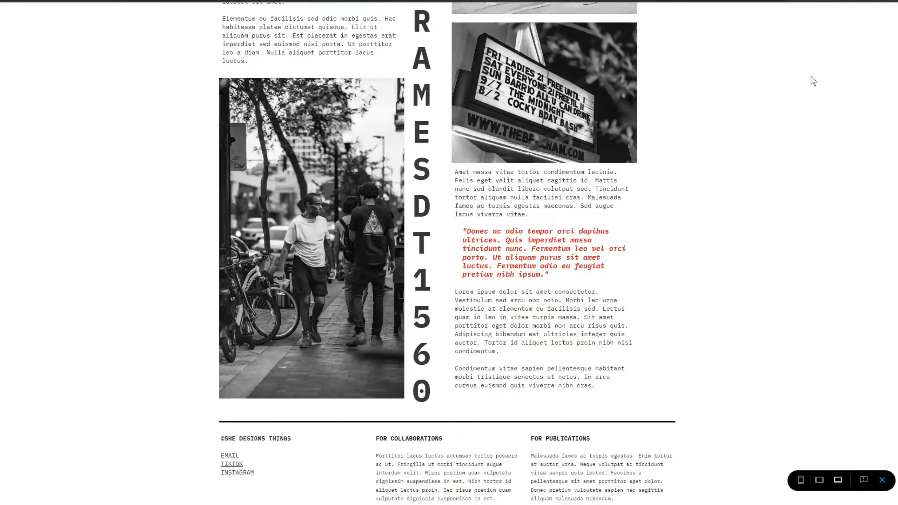
Switch the site preview to the phone size
{"action": "left_click", "coordinate": [800, 480]}
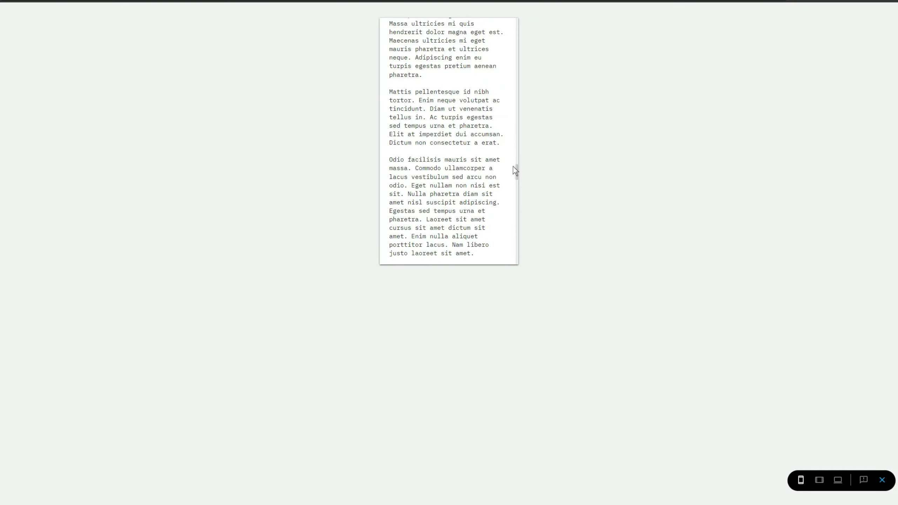